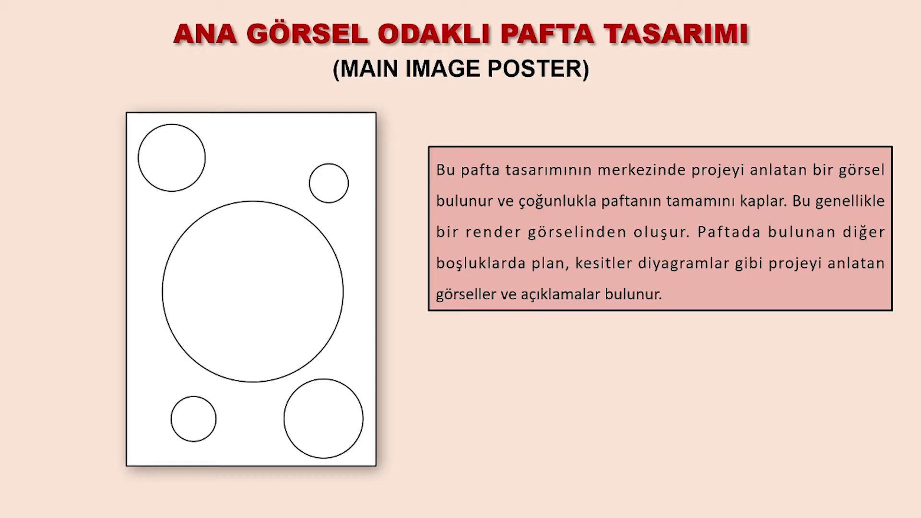
Advance from the Main Image Poster slide to the slide of poster design examples.
{"action": "key", "text": "Right"}
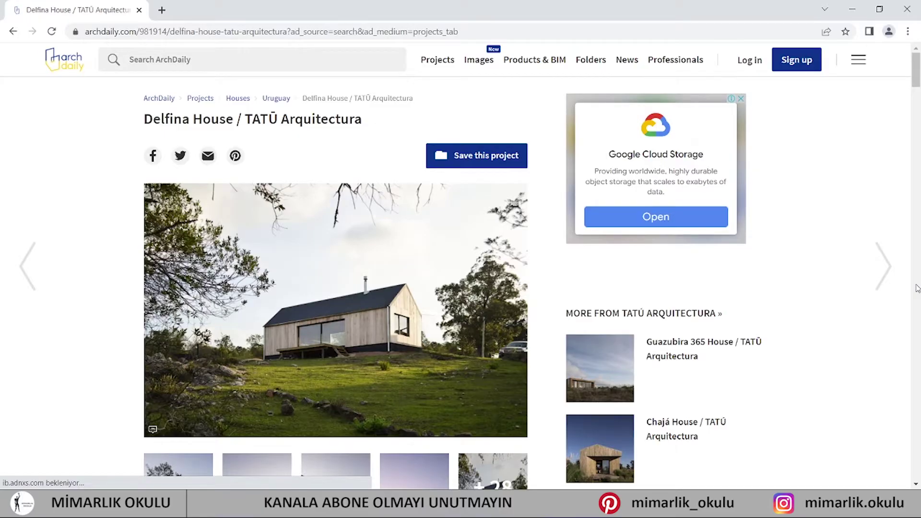
Browse the Delfina House photo gallery through to the elevation drawings and schemes.
{"action": "scroll", "coordinate": [791, 345], "scroll_direction": "down", "scroll_amount": 4}
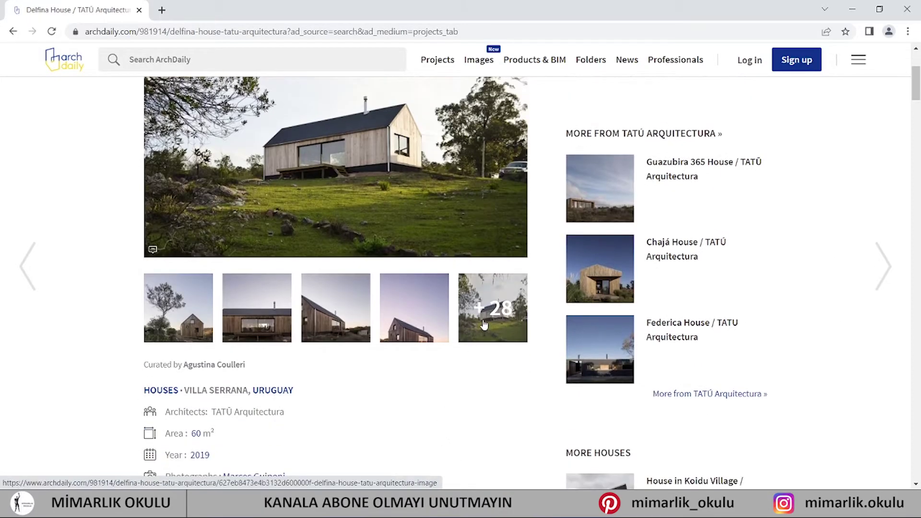
{"action": "left_click", "coordinate": [484, 324]}
{"action": "left_click", "coordinate": [667, 280]}
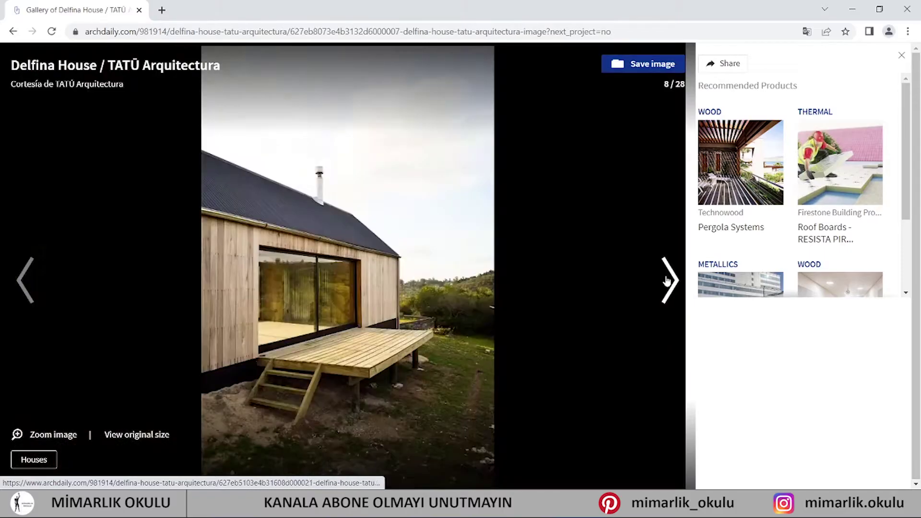
{"action": "left_click", "coordinate": [667, 281]}
{"action": "left_click", "coordinate": [667, 280]}
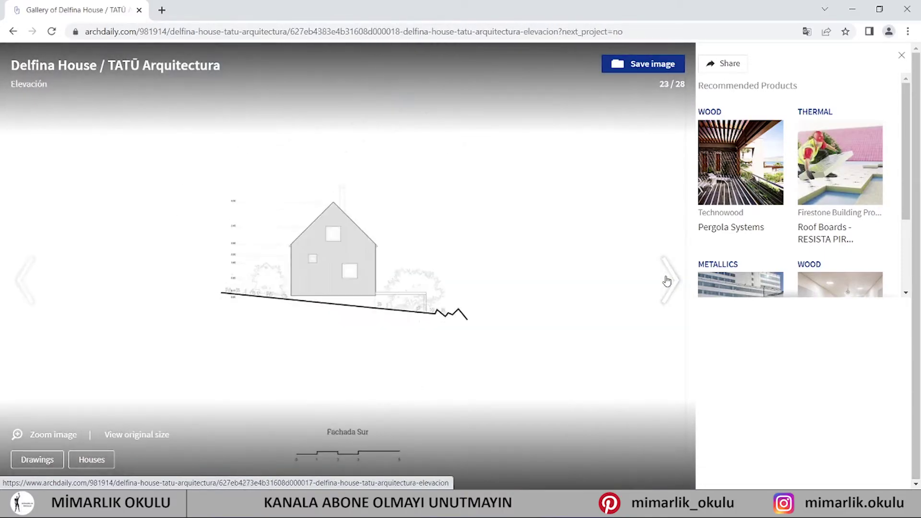
{"action": "left_click", "coordinate": [667, 281]}
{"action": "left_click", "coordinate": [667, 280]}
{"action": "left_click", "coordinate": [667, 281]}
{"action": "left_click", "coordinate": [667, 281]}
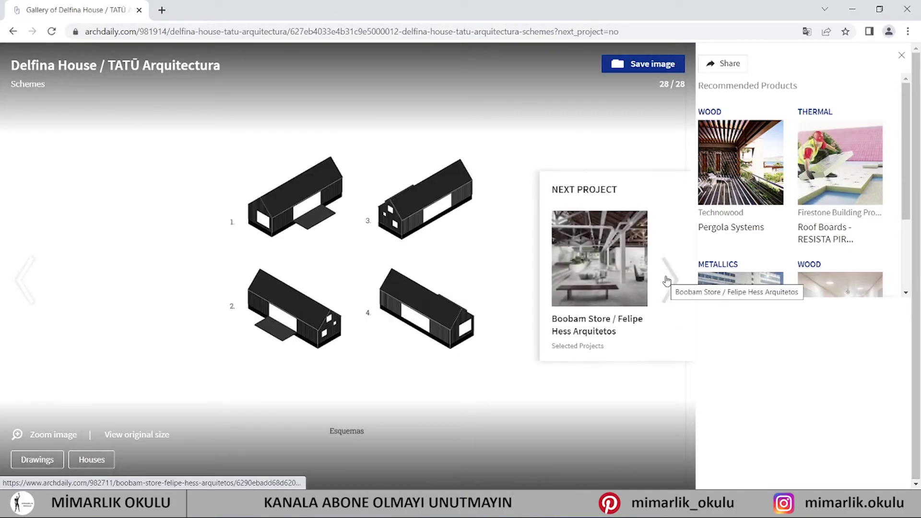
{"action": "left_click", "coordinate": [901, 55]}
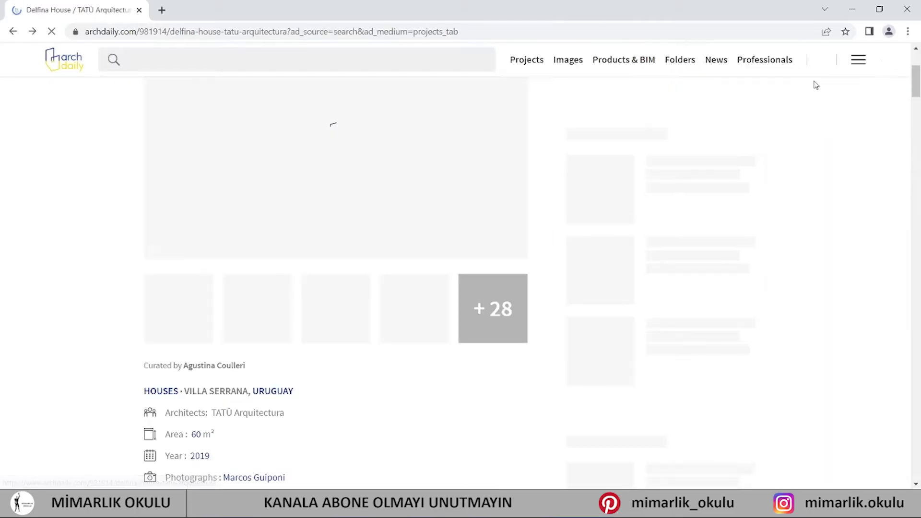
Expand the Delfina House project's full specifications on ArchDaily.
{"action": "scroll", "coordinate": [449, 409], "scroll_direction": "down", "scroll_amount": 3}
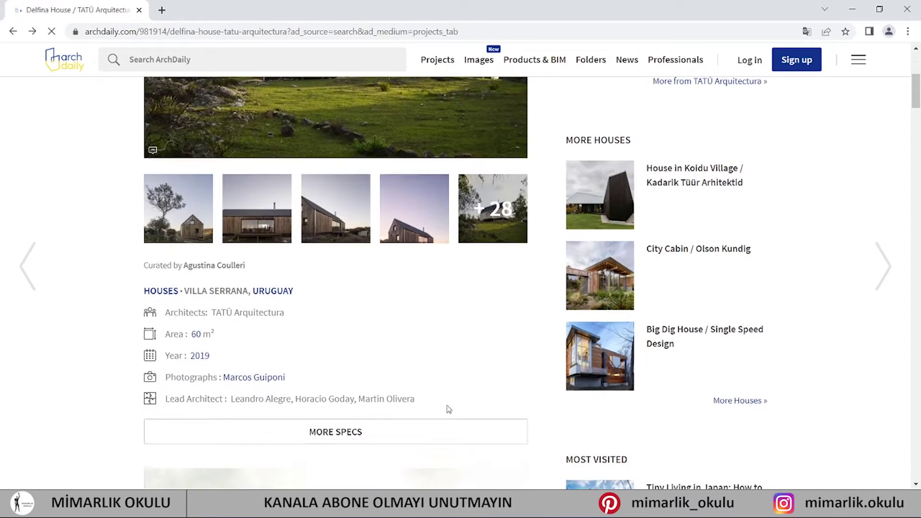
{"action": "scroll", "coordinate": [448, 409], "scroll_direction": "down", "scroll_amount": 2}
{"action": "left_click", "coordinate": [330, 357]}
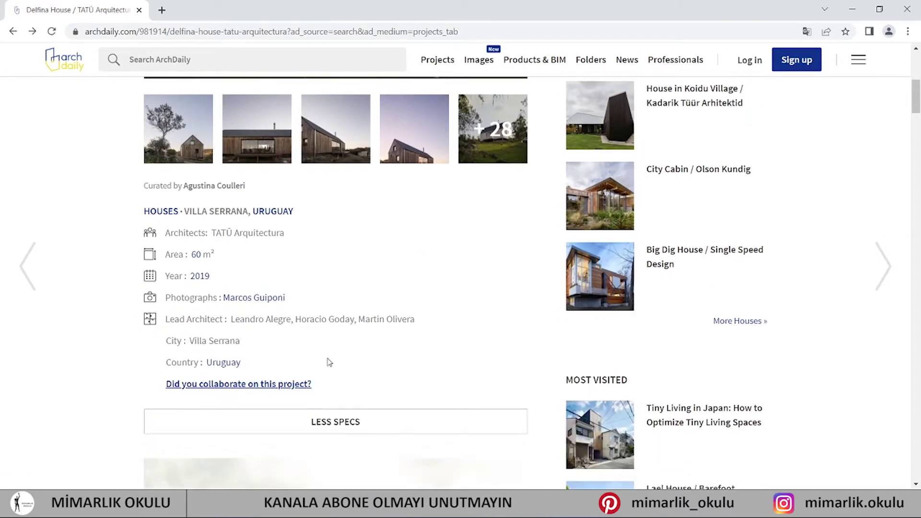
{"action": "left_click_drag", "start_coordinate": [267, 368], "coordinate": [106, 191]}
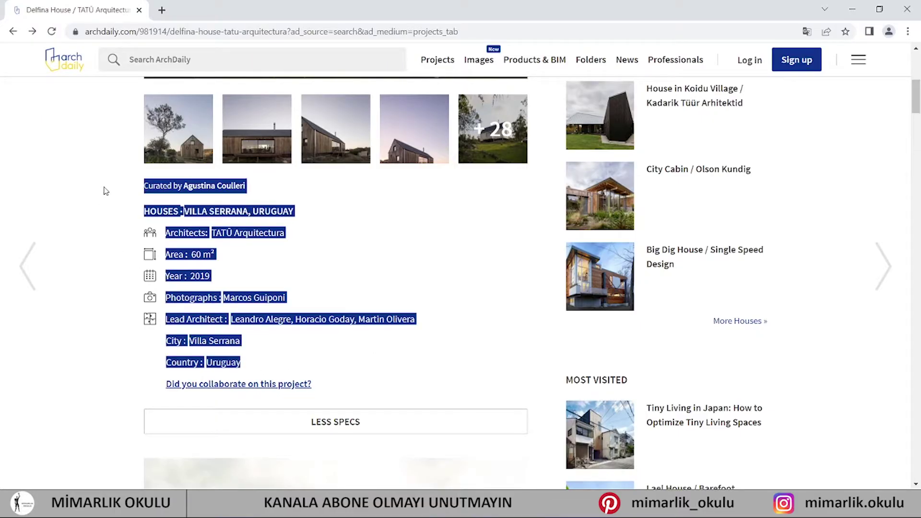
{"action": "left_click", "coordinate": [395, 275]}
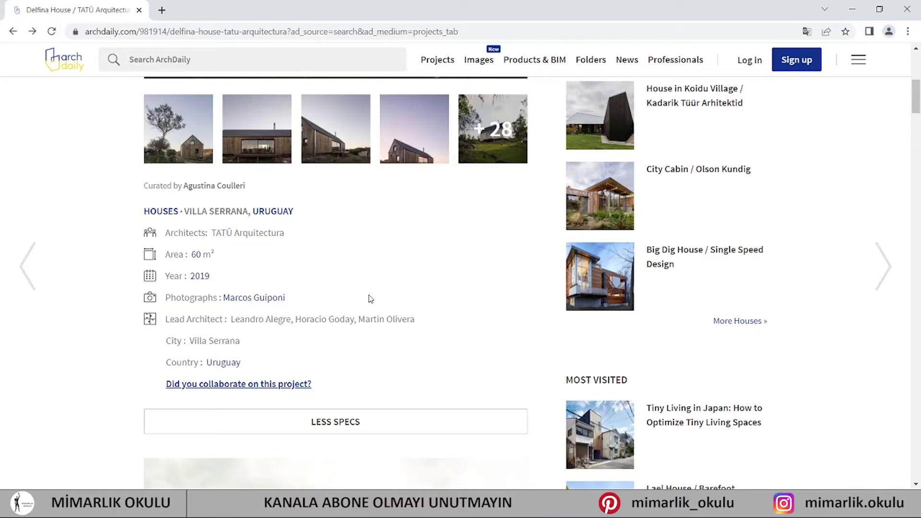
Scroll through the project's drawings, then choose the A4 print preset for a new Photoshop document.
{"action": "scroll", "coordinate": [369, 300], "scroll_direction": "down", "scroll_amount": 2}
{"action": "scroll", "coordinate": [379, 300], "scroll_direction": "down", "scroll_amount": 3}
{"action": "scroll", "coordinate": [393, 300], "scroll_direction": "down", "scroll_amount": 3}
{"action": "scroll", "coordinate": [406, 300], "scroll_direction": "down", "scroll_amount": 3}
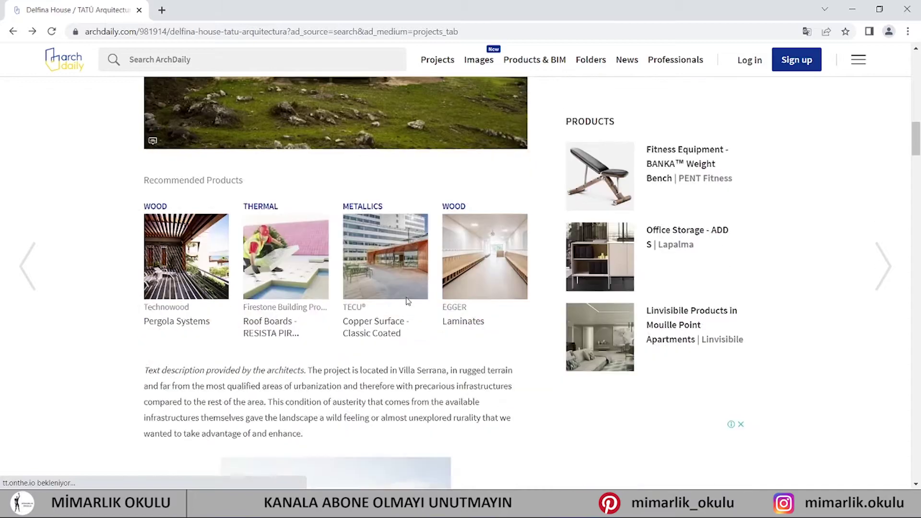
{"action": "scroll", "coordinate": [480, 268], "scroll_direction": "down", "scroll_amount": 2}
{"action": "scroll", "coordinate": [518, 289], "scroll_direction": "down", "scroll_amount": 2}
{"action": "scroll", "coordinate": [516, 288], "scroll_direction": "down", "scroll_amount": 4}
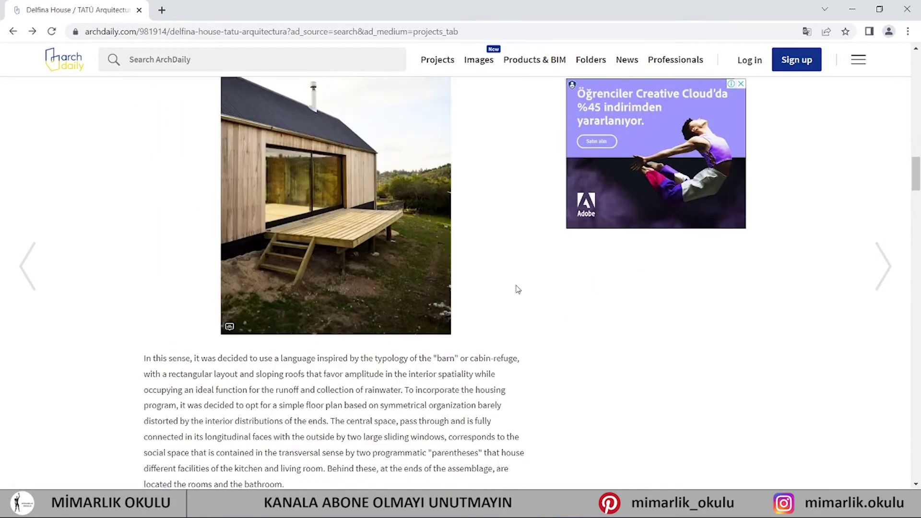
{"action": "scroll", "coordinate": [517, 288], "scroll_direction": "down", "scroll_amount": 5}
{"action": "scroll", "coordinate": [518, 289], "scroll_direction": "down", "scroll_amount": 5}
{"action": "scroll", "coordinate": [518, 289], "scroll_direction": "down", "scroll_amount": 5}
{"action": "scroll", "coordinate": [518, 289], "scroll_direction": "down", "scroll_amount": 5}
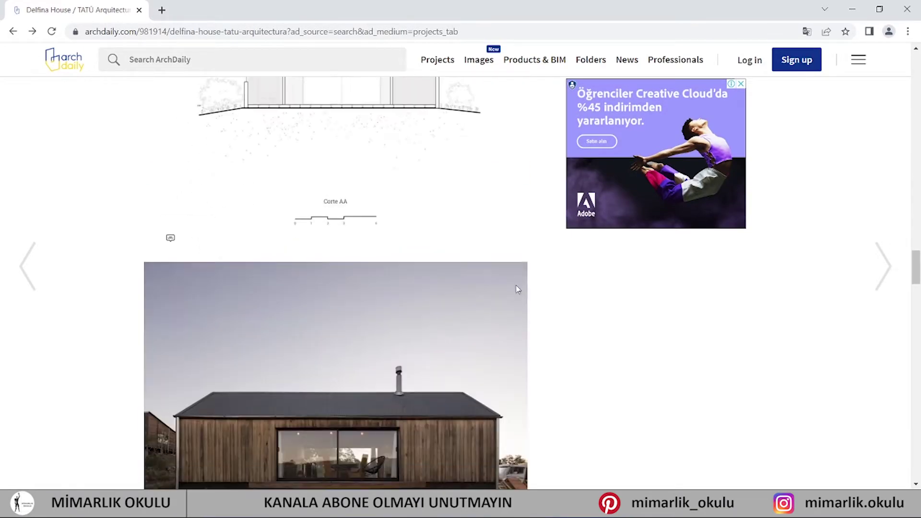
{"action": "scroll", "coordinate": [518, 289], "scroll_direction": "down", "scroll_amount": 5}
{"action": "scroll", "coordinate": [518, 288], "scroll_direction": "down", "scroll_amount": 5}
{"action": "scroll", "coordinate": [517, 289], "scroll_direction": "down", "scroll_amount": 5}
{"action": "scroll", "coordinate": [518, 290], "scroll_direction": "down", "scroll_amount": 3}
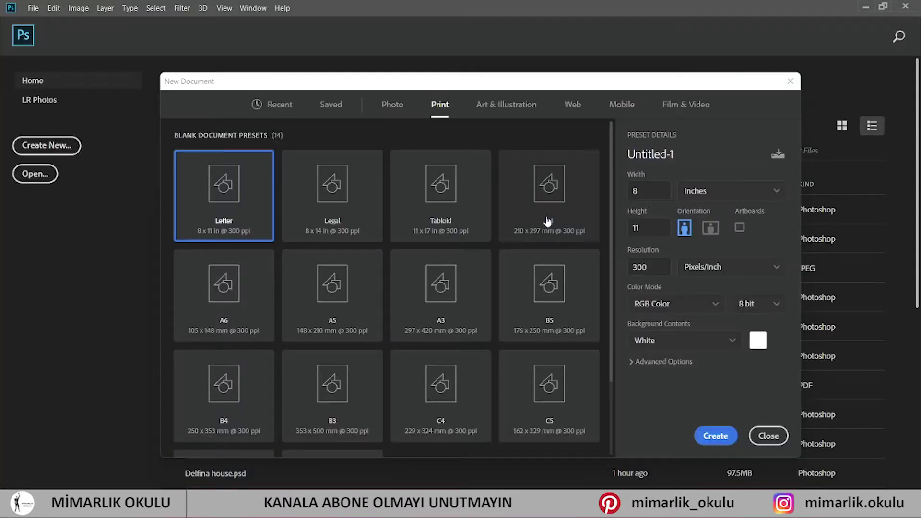
{"action": "left_click", "coordinate": [549, 222]}
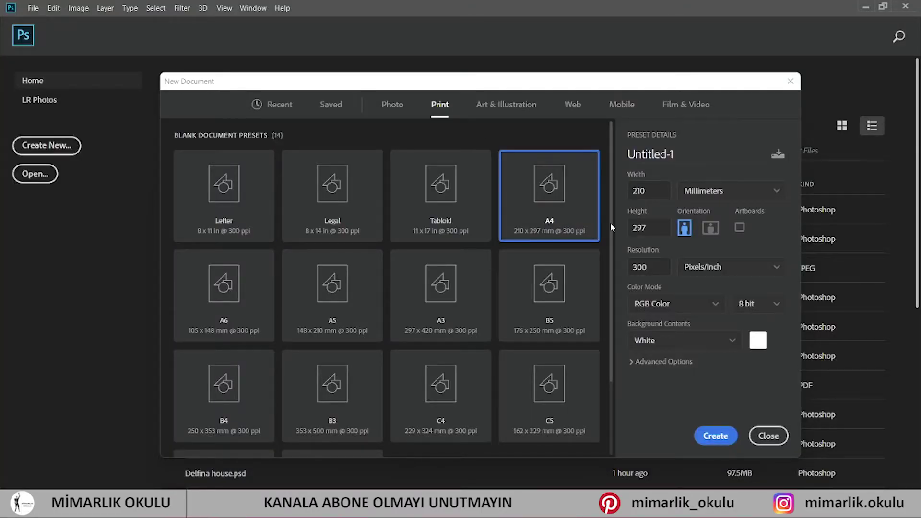
Create a blank document from the saved A2 VERTICAL preset (420×594 mm, 300 ppi) in CMYK Color.
{"action": "left_click_drag", "start_coordinate": [660, 189], "coordinate": [616, 197]}
{"action": "key", "text": "Tab"}
{"action": "left_click", "coordinate": [335, 105]}
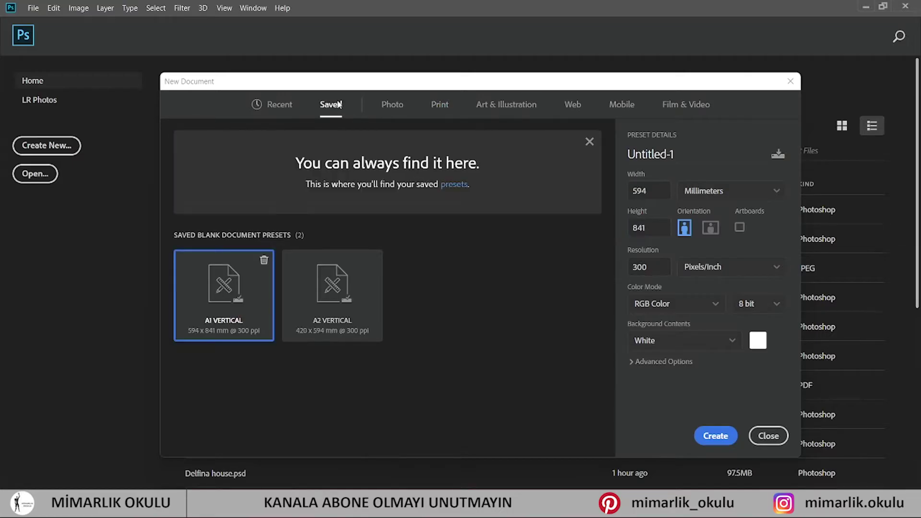
{"action": "left_click", "coordinate": [321, 298]}
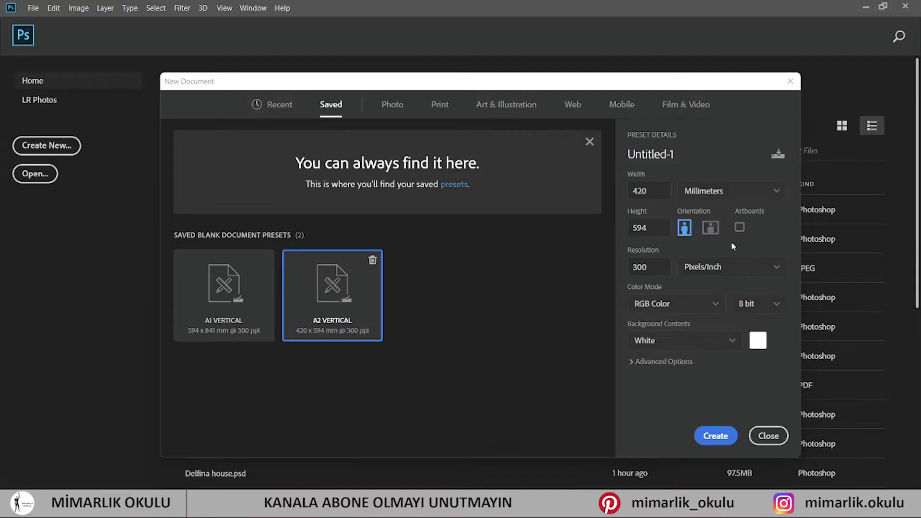
{"action": "key", "text": "Tab"}
{"action": "double_click", "coordinate": [633, 267]}
{"action": "left_click", "coordinate": [698, 310]}
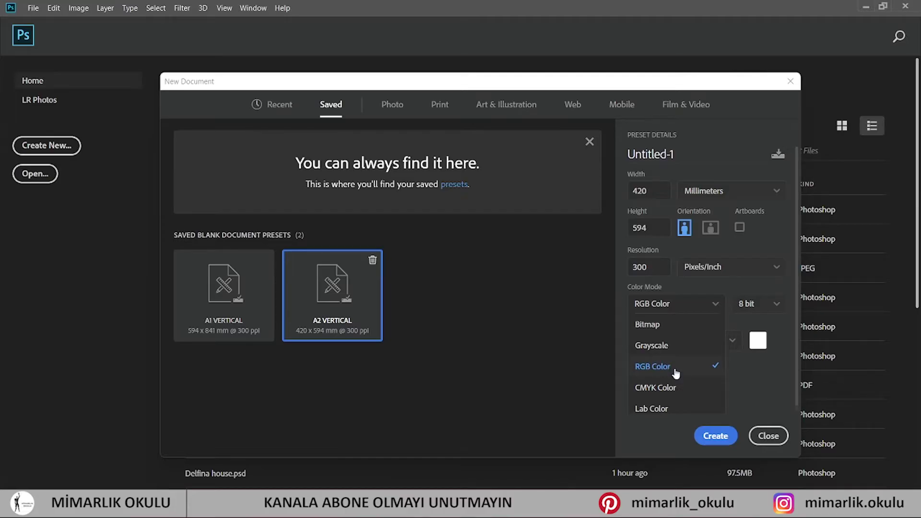
{"action": "left_click", "coordinate": [701, 391]}
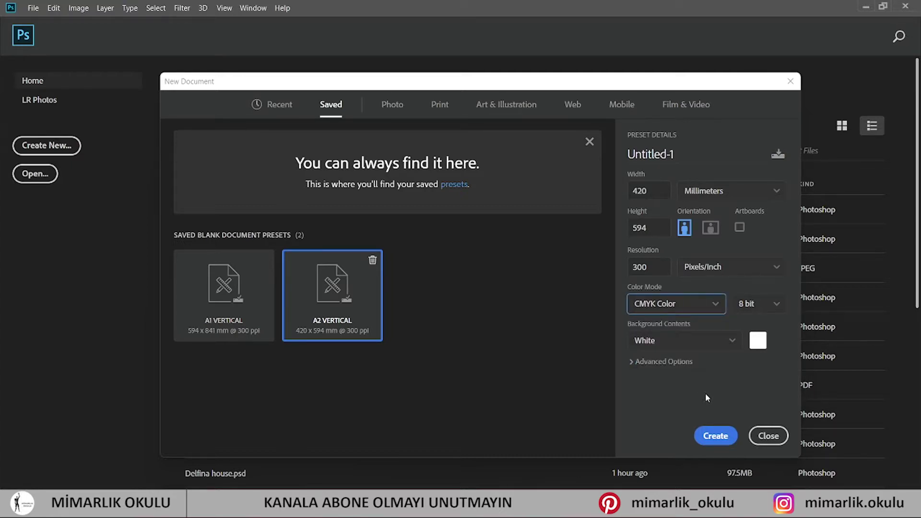
{"action": "left_click", "coordinate": [714, 442]}
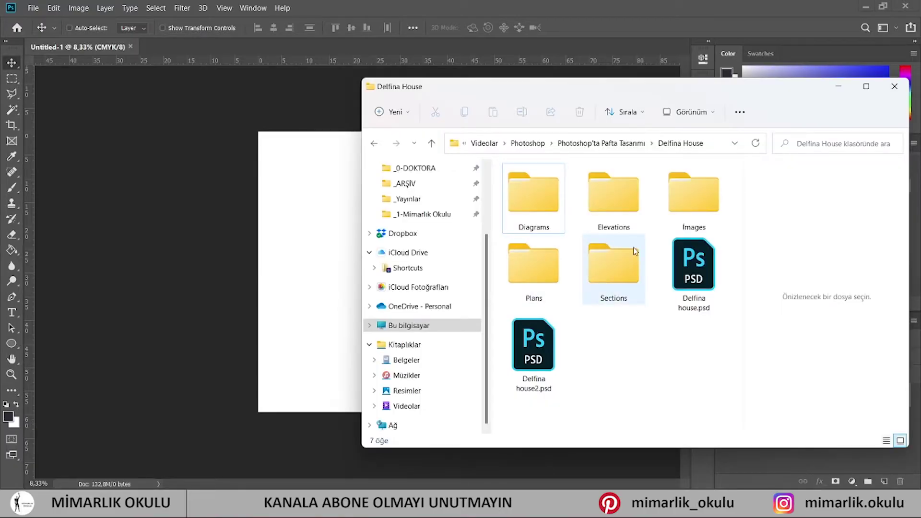
Place the DSC_0942 cabin photo from the Images folder, then cancel the placement.
{"action": "double_click", "coordinate": [691, 195]}
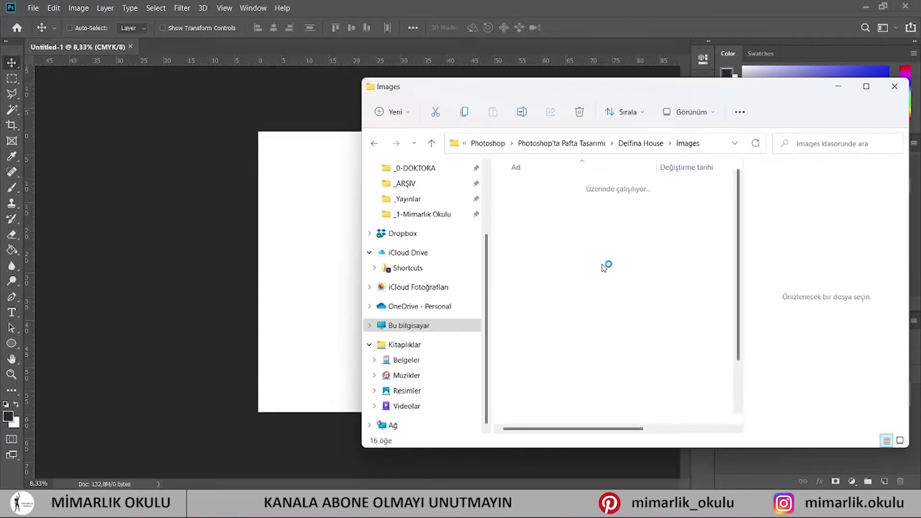
{"action": "left_click", "coordinate": [684, 267]}
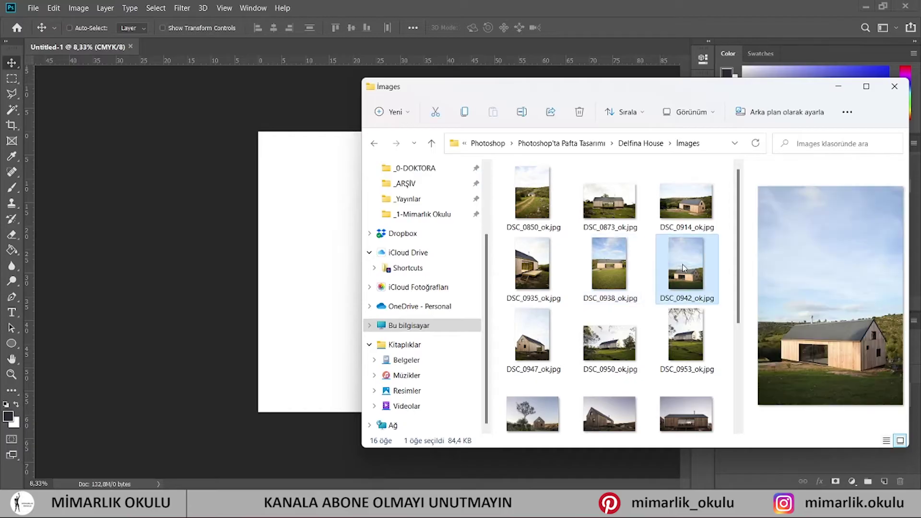
{"action": "scroll", "coordinate": [684, 268], "scroll_direction": "down", "scroll_amount": 3}
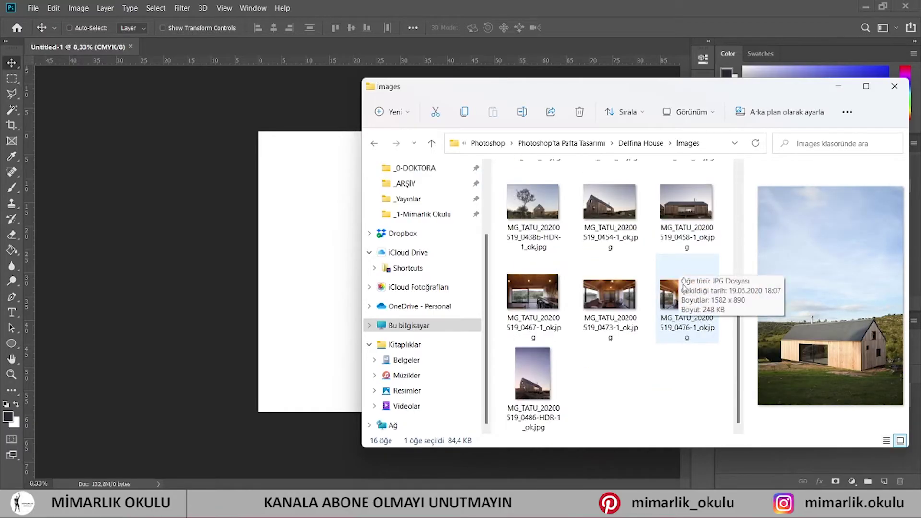
{"action": "scroll", "coordinate": [684, 288], "scroll_direction": "up", "scroll_amount": 3}
{"action": "left_click_drag", "start_coordinate": [684, 268], "coordinate": [381, 329]}
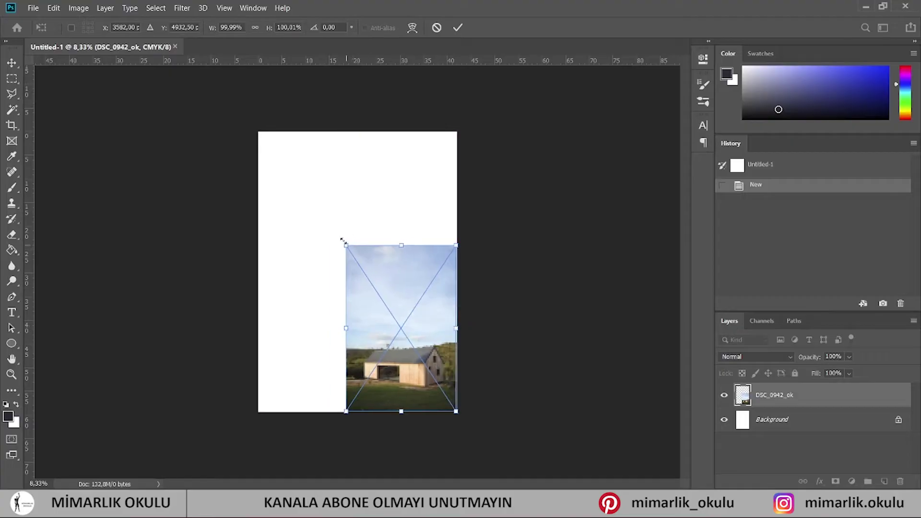
{"action": "left_click_drag", "start_coordinate": [341, 240], "coordinate": [255, 108]}
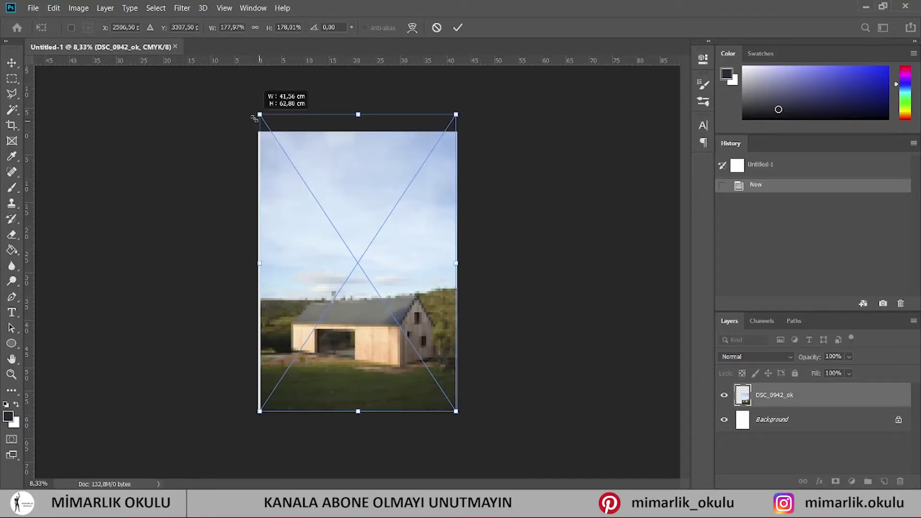
{"action": "left_click", "coordinate": [436, 28]}
Place the dusk photo MG_TATU_20200519_0486-HDR-1_ok.jpg, scaled to fill the A2 page.
{"action": "left_click", "coordinate": [524, 379]}
{"action": "left_click_drag", "start_coordinate": [524, 379], "coordinate": [345, 323]}
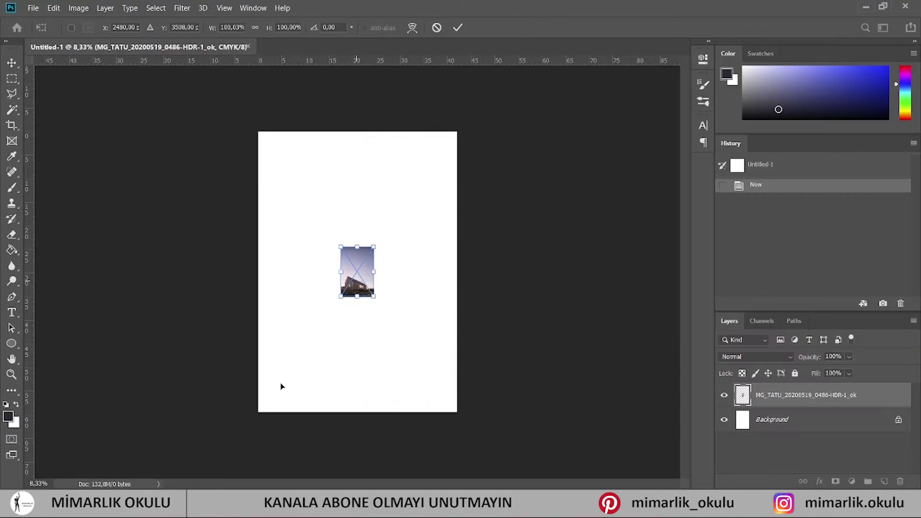
{"action": "mouse_move", "coordinate": [364, 271]}
{"action": "left_mouse_down"}
{"action": "mouse_move", "coordinate": [281, 386]}
{"action": "mouse_move", "coordinate": [473, 125]}
{"action": "left_mouse_up"}
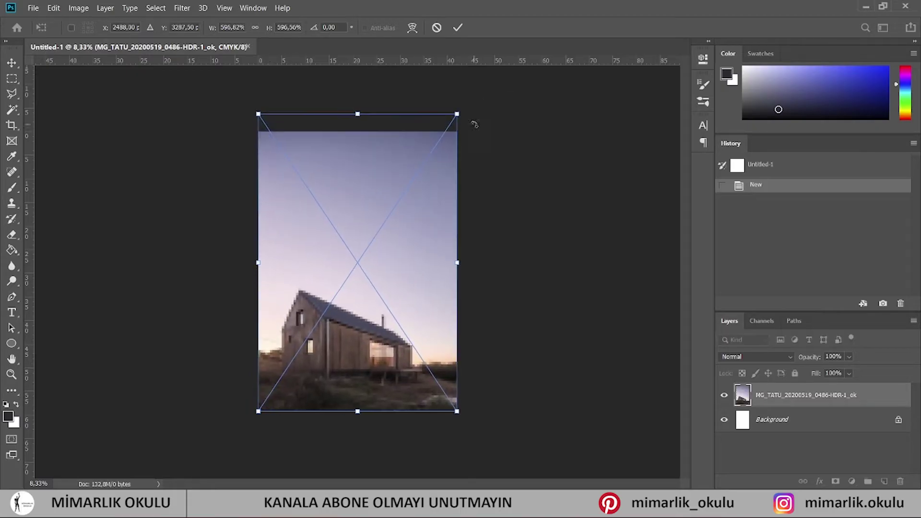
{"action": "key", "text": "Return"}
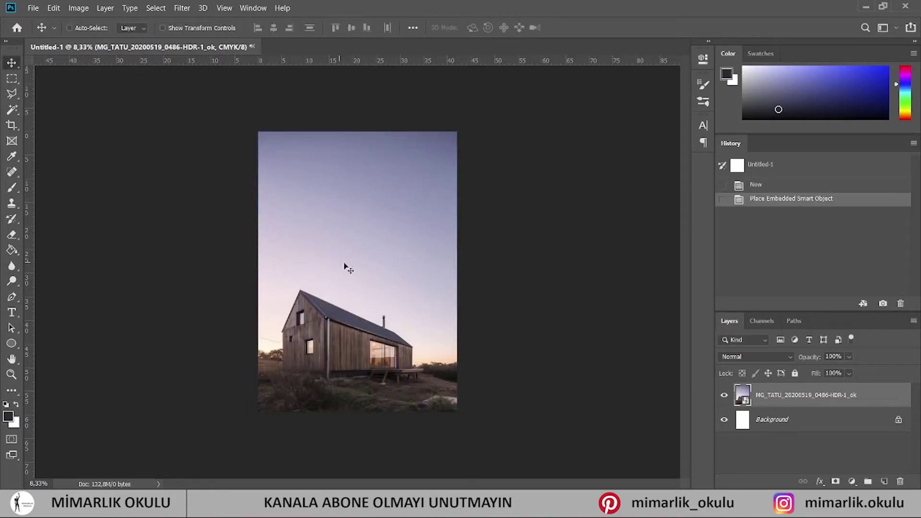
{"action": "scroll", "coordinate": [422, 293], "scroll_direction": "up", "scroll_amount": 1}
{"action": "scroll", "coordinate": [401, 288], "scroll_direction": "up", "scroll_amount": 1}
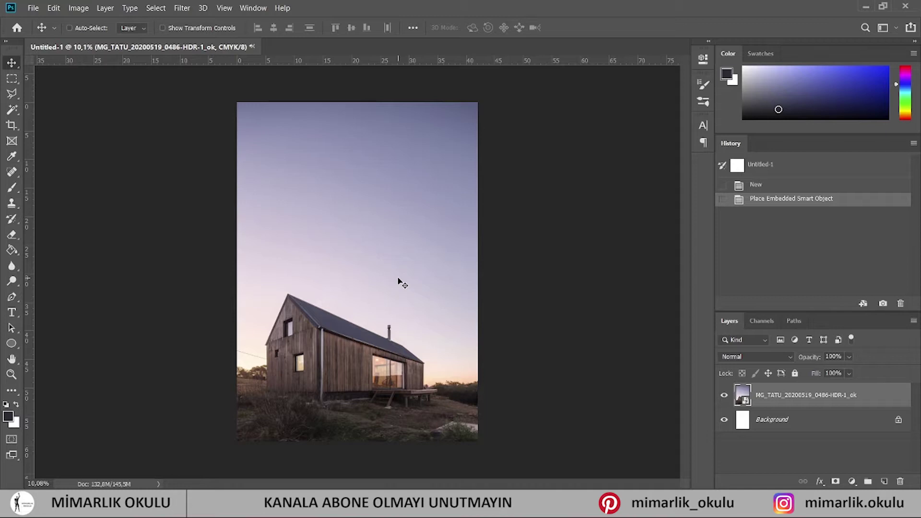
Delete the dusk photo layer and place the frontal cabin shot onto the canvas.
{"action": "key", "text": "Delete"}
{"action": "key", "text": "alt+Tab"}
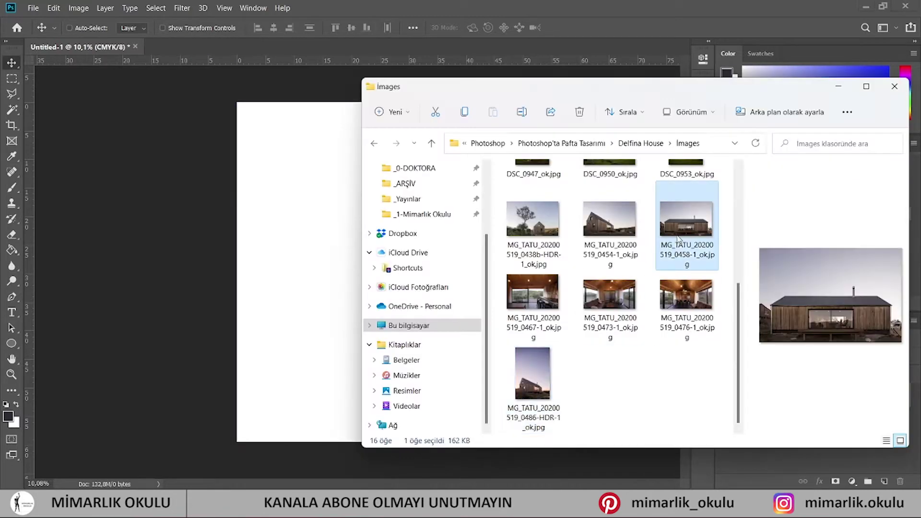
{"action": "mouse_move", "coordinate": [679, 239]}
{"action": "left_mouse_down"}
{"action": "mouse_move", "coordinate": [374, 268]}
{"action": "mouse_move", "coordinate": [458, 414]}
{"action": "left_mouse_up"}
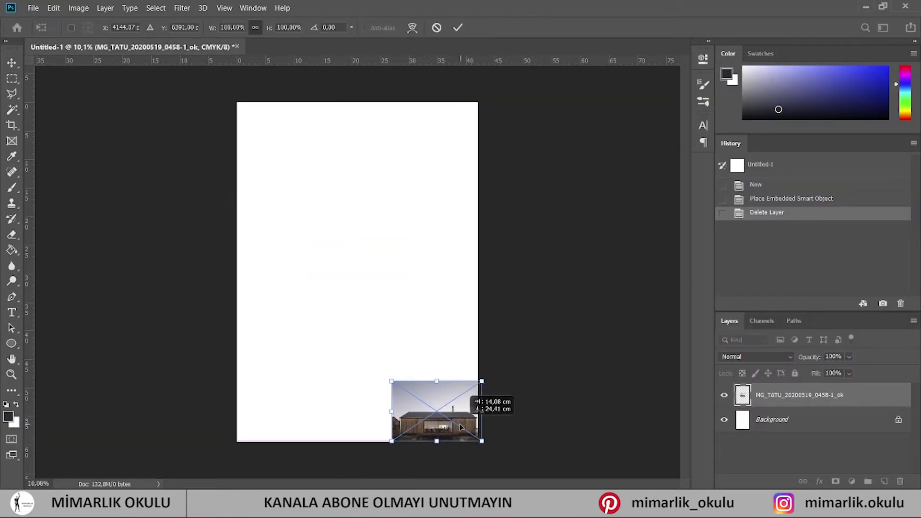
{"action": "scroll", "coordinate": [463, 408], "scroll_direction": "up", "scroll_amount": 2}
{"action": "scroll", "coordinate": [463, 408], "scroll_direction": "up", "scroll_amount": 3}
Scale the frontal cabin photo to full page width along the bottom edge and nudge it into alignment.
{"action": "left_click_drag", "start_coordinate": [489, 360], "coordinate": [490, 359]}
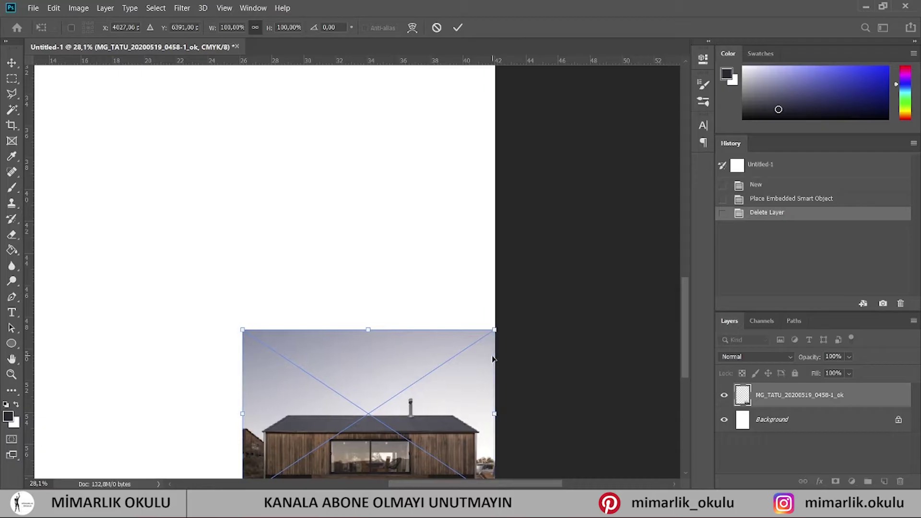
{"action": "scroll", "coordinate": [422, 303], "scroll_direction": "down", "scroll_amount": 3}
{"action": "left_click_drag", "start_coordinate": [200, 192], "coordinate": [136, 139]}
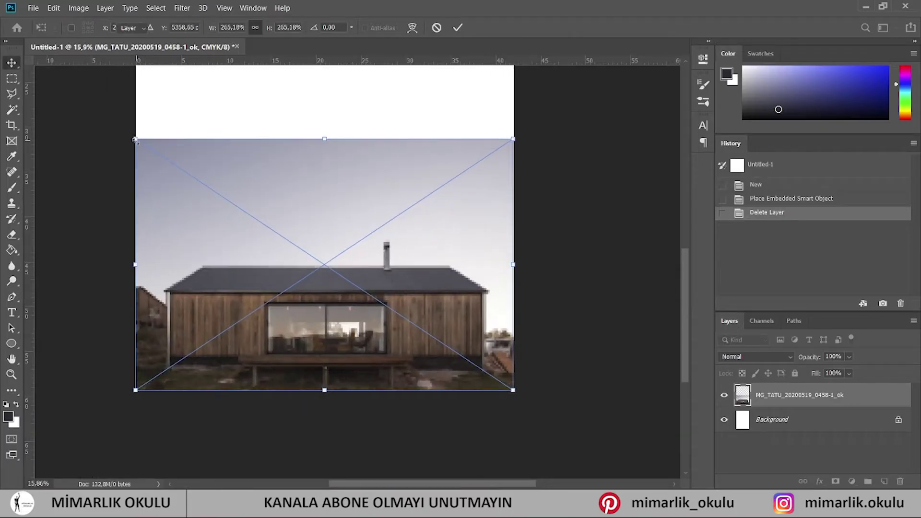
{"action": "key", "text": "Return"}
{"action": "scroll", "coordinate": [412, 229], "scroll_direction": "down", "scroll_amount": 3}
{"action": "scroll", "coordinate": [331, 176], "scroll_direction": "up", "scroll_amount": 1}
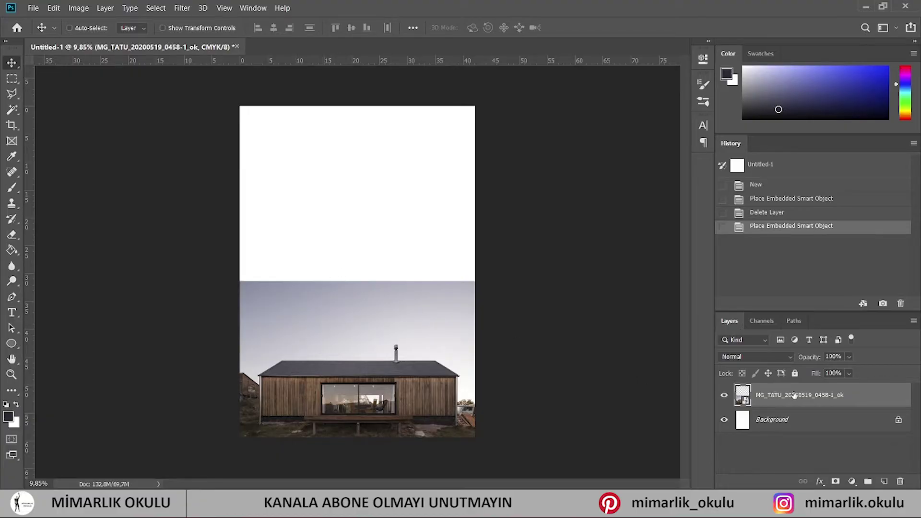
{"action": "key", "text": "Up"}
{"action": "key", "text": "ctrl+plus"}
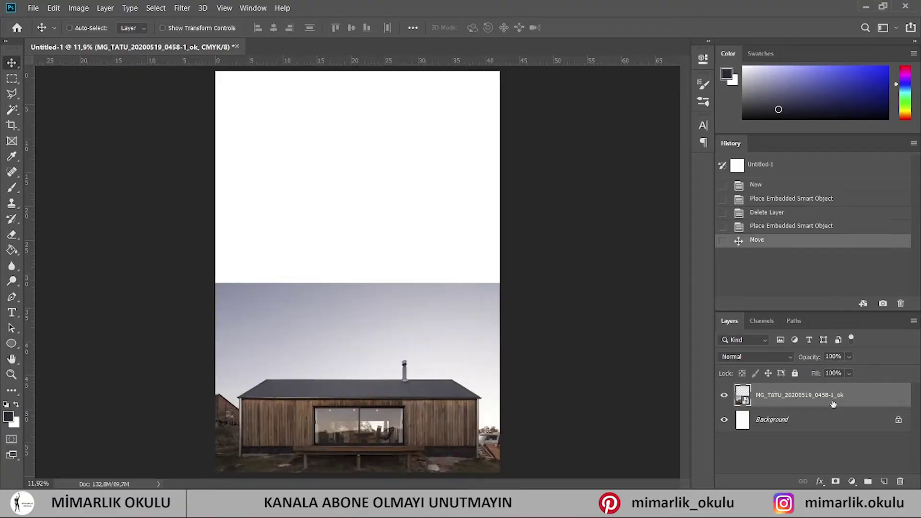
Rasterize the photo layer and set up the Clone Stamp Tool with a soft round brush.
{"action": "right_click", "coordinate": [821, 396]}
{"action": "left_click", "coordinate": [671, 201]}
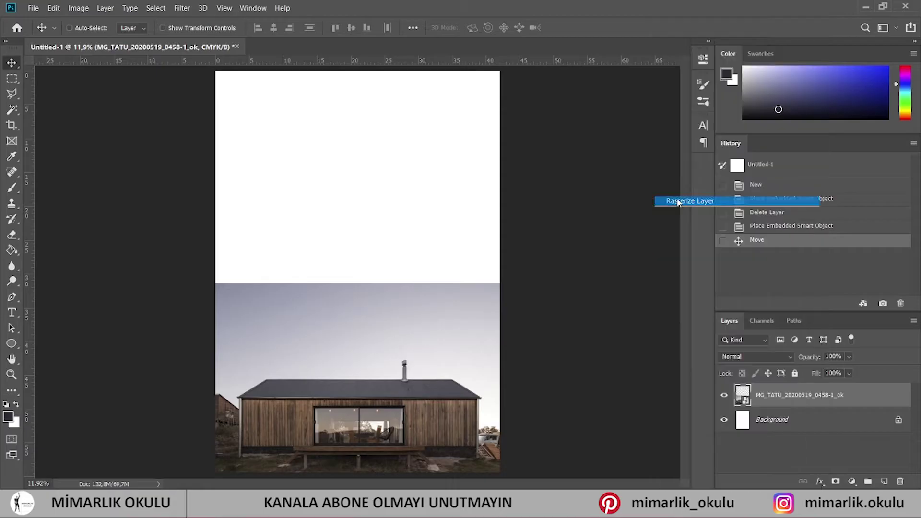
{"action": "scroll", "coordinate": [246, 298], "scroll_direction": "up", "scroll_amount": 3}
{"action": "left_click", "coordinate": [13, 205]}
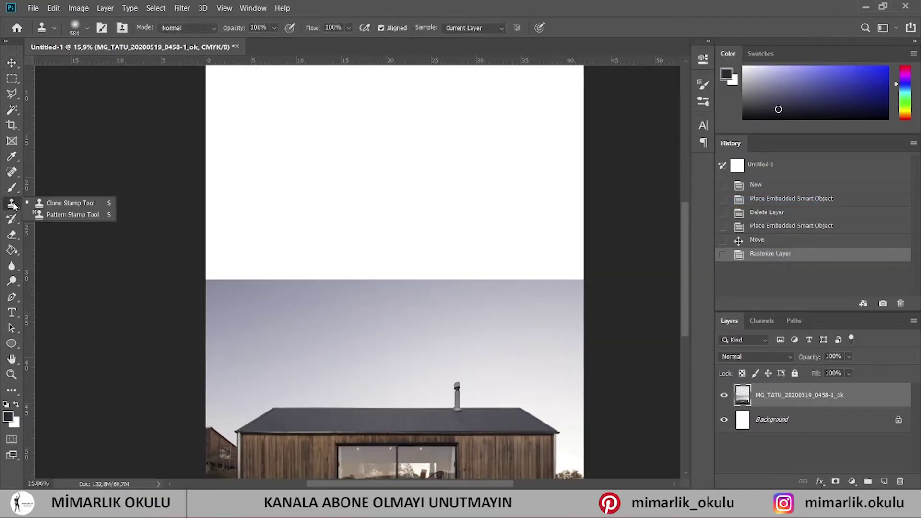
{"action": "left_click", "coordinate": [61, 205]}
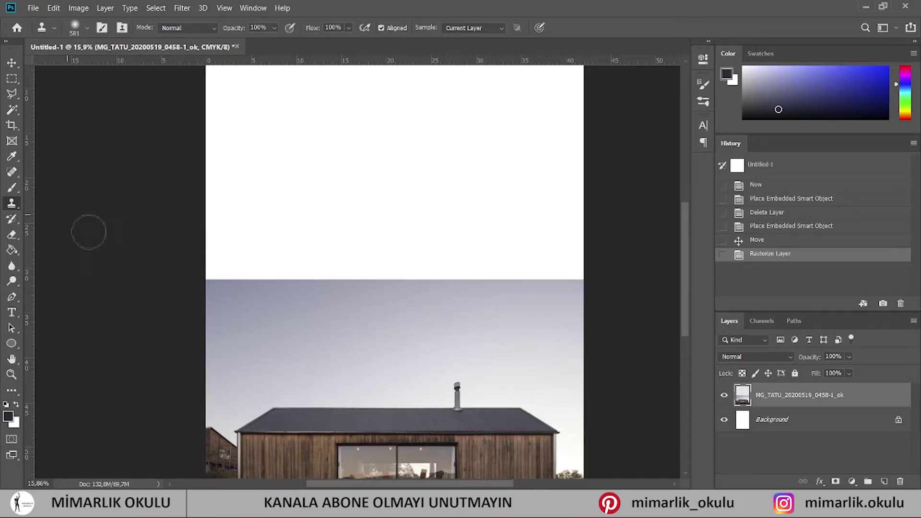
{"action": "right_click", "coordinate": [232, 308]}
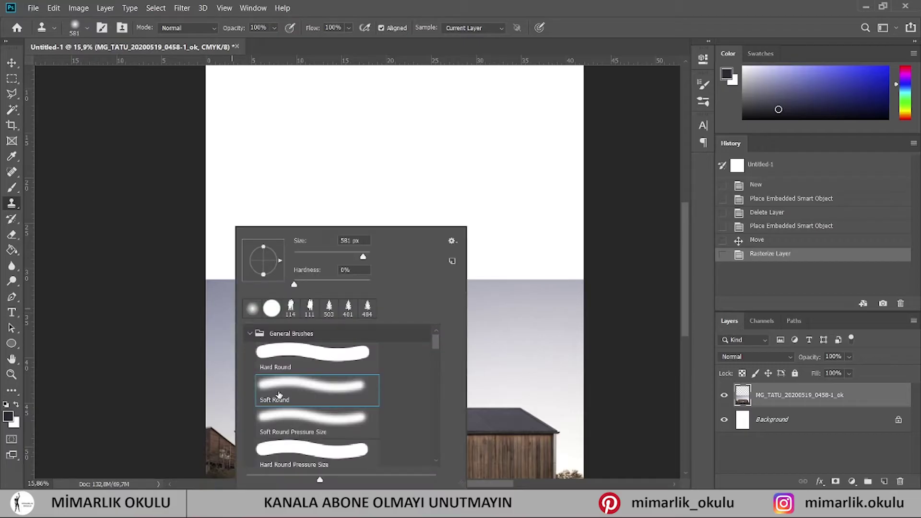
{"action": "double_click", "coordinate": [302, 393]}
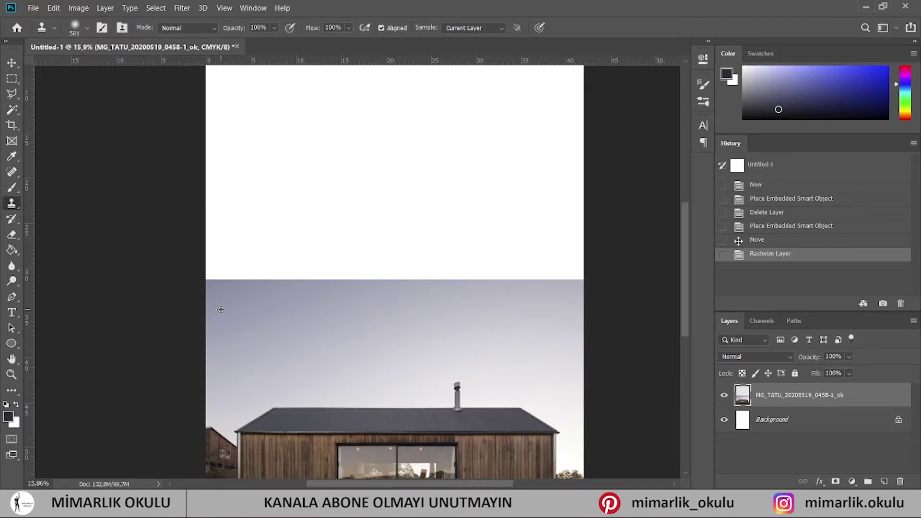
Clone the grey sky over the white area above the photo, spreading it across the page.
{"action": "left_click", "coordinate": [221, 309], "text": "alt"}
{"action": "left_click_drag", "start_coordinate": [212, 278], "coordinate": [212, 274]}
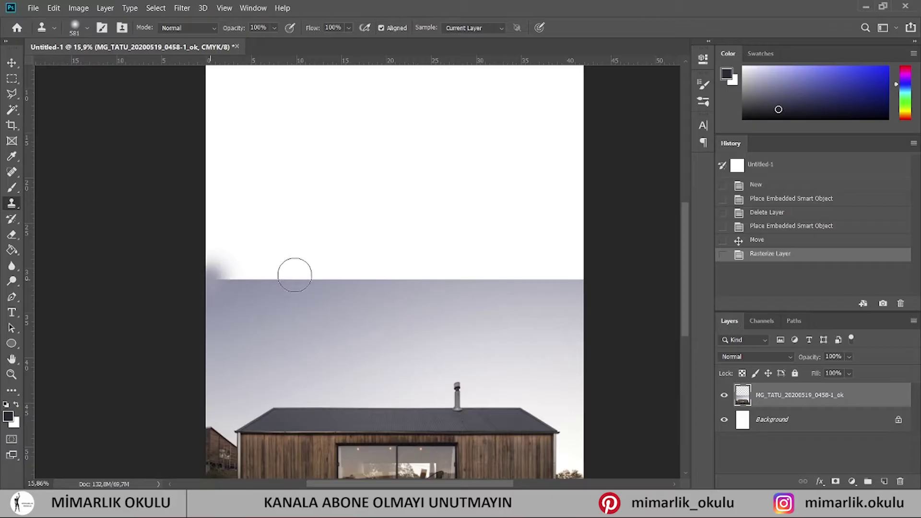
{"action": "left_click_drag", "start_coordinate": [295, 274], "coordinate": [283, 272]}
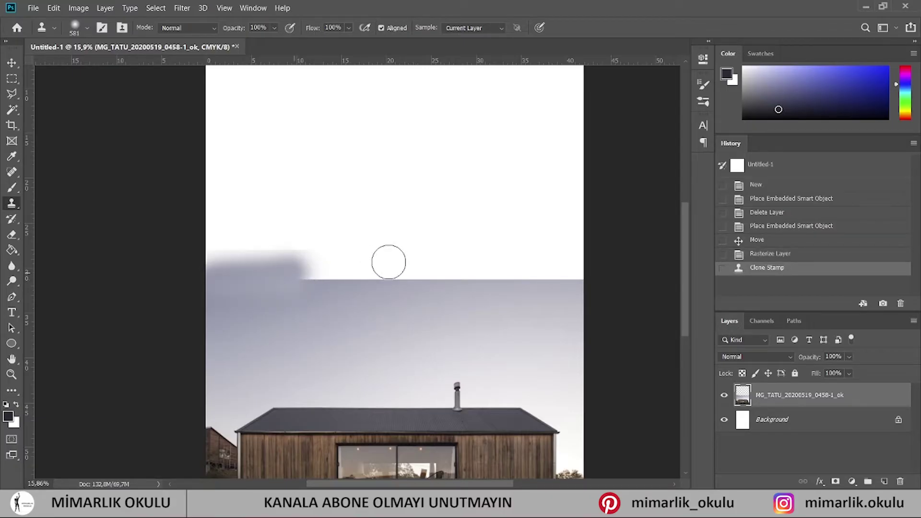
{"action": "mouse_move", "coordinate": [389, 261]}
{"action": "left_mouse_down"}
{"action": "mouse_move", "coordinate": [322, 261]}
{"action": "mouse_move", "coordinate": [374, 270]}
{"action": "mouse_move", "coordinate": [389, 267]}
{"action": "mouse_move", "coordinate": [253, 261]}
{"action": "mouse_move", "coordinate": [438, 261]}
{"action": "mouse_move", "coordinate": [407, 246]}
{"action": "mouse_move", "coordinate": [567, 252]}
{"action": "mouse_move", "coordinate": [530, 246]}
{"action": "mouse_move", "coordinate": [556, 273]}
{"action": "mouse_move", "coordinate": [565, 249]}
{"action": "left_mouse_up"}
{"action": "scroll", "coordinate": [387, 278], "scroll_direction": "up", "scroll_amount": 3}
{"action": "scroll", "coordinate": [427, 273], "scroll_direction": "down", "scroll_amount": 2}
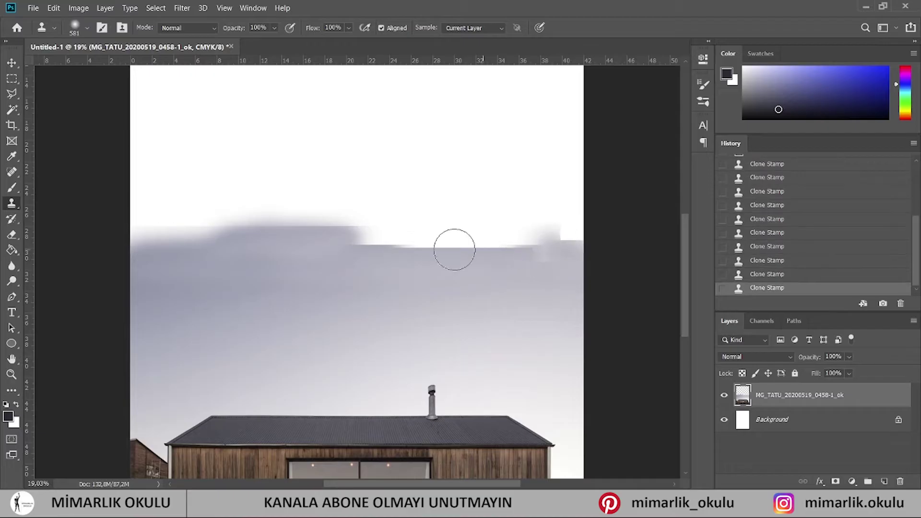
{"action": "mouse_move", "coordinate": [454, 250]}
{"action": "left_mouse_down"}
{"action": "mouse_move", "coordinate": [536, 247]}
{"action": "mouse_move", "coordinate": [343, 244]}
{"action": "left_mouse_up"}
{"action": "mouse_move", "coordinate": [497, 222]}
{"action": "left_mouse_down"}
{"action": "mouse_move", "coordinate": [146, 228]}
{"action": "mouse_move", "coordinate": [150, 218]}
{"action": "mouse_move", "coordinate": [383, 205]}
{"action": "mouse_move", "coordinate": [158, 222]}
{"action": "left_mouse_up"}
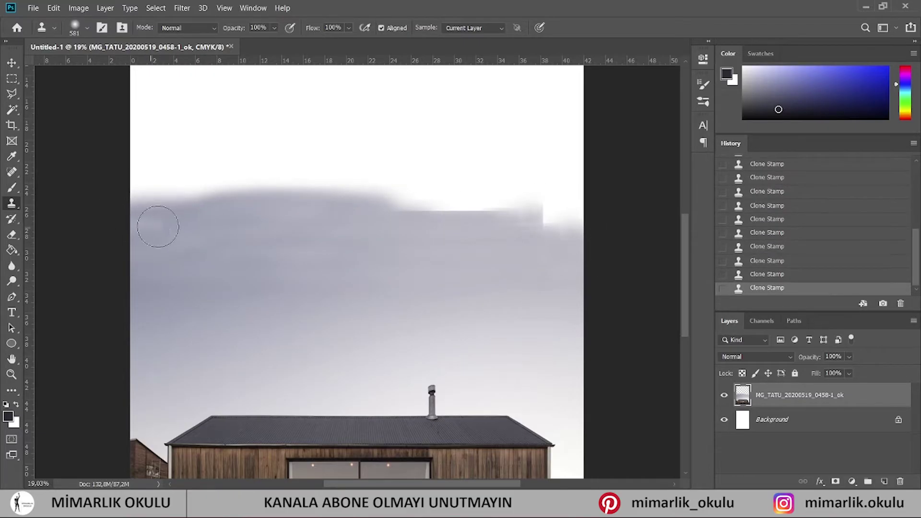
Enlarge the clone brush and extend the sky to cover the remaining white at the page top.
{"action": "mouse_move", "coordinate": [181, 257]}
{"action": "left_mouse_down"}
{"action": "mouse_move", "coordinate": [201, 257]}
{"action": "mouse_move", "coordinate": [263, 183]}
{"action": "mouse_move", "coordinate": [419, 197]}
{"action": "mouse_move", "coordinate": [234, 139]}
{"action": "left_mouse_up"}
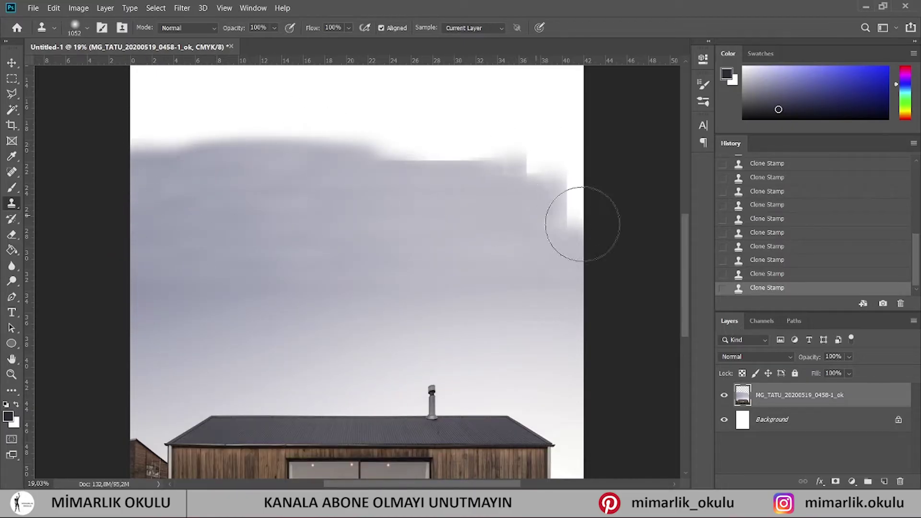
{"action": "mouse_move", "coordinate": [582, 224]}
{"action": "left_mouse_down"}
{"action": "mouse_move", "coordinate": [518, 150]}
{"action": "mouse_move", "coordinate": [303, 189]}
{"action": "mouse_move", "coordinate": [176, 143]}
{"action": "mouse_move", "coordinate": [446, 169]}
{"action": "mouse_move", "coordinate": [339, 107]}
{"action": "mouse_move", "coordinate": [572, 147]}
{"action": "mouse_move", "coordinate": [538, 93]}
{"action": "mouse_move", "coordinate": [172, 156]}
{"action": "left_mouse_up"}
{"action": "scroll", "coordinate": [188, 140], "scroll_direction": "down", "scroll_amount": 3}
{"action": "mouse_move", "coordinate": [148, 123]}
{"action": "left_mouse_down"}
{"action": "mouse_move", "coordinate": [188, 141]}
{"action": "mouse_move", "coordinate": [434, 121]}
{"action": "mouse_move", "coordinate": [137, 107]}
{"action": "left_mouse_up"}
{"action": "scroll", "coordinate": [188, 140], "scroll_direction": "up", "scroll_amount": 2}
{"action": "scroll", "coordinate": [367, 62], "scroll_direction": "down", "scroll_amount": 2}
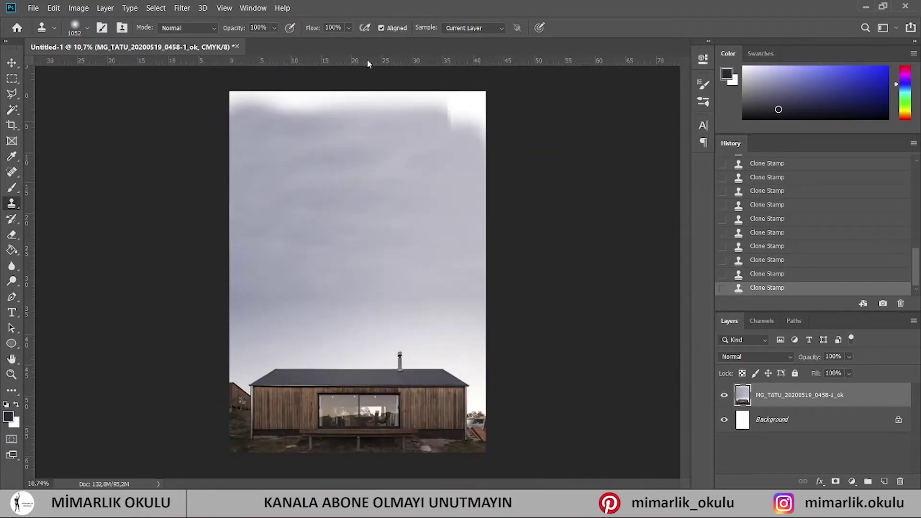
{"action": "left_click_drag", "start_coordinate": [241, 106], "coordinate": [473, 99]}
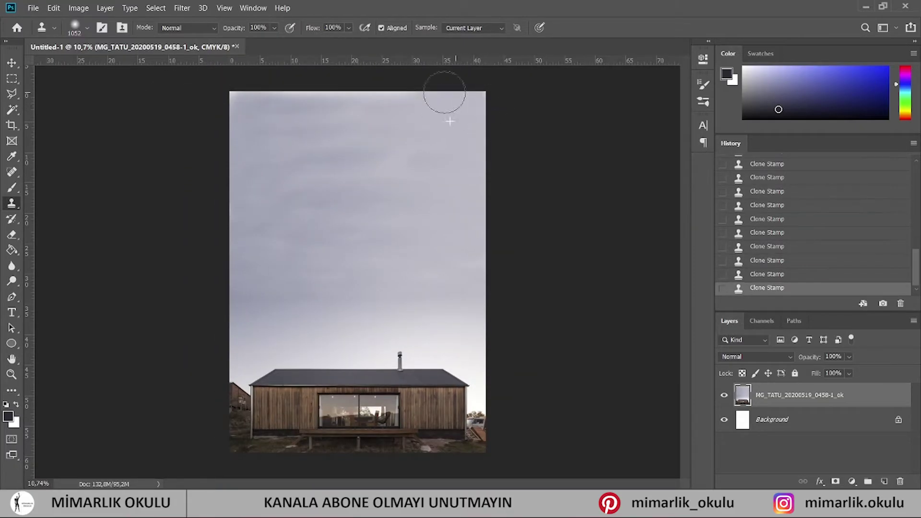
{"action": "scroll", "coordinate": [556, 224], "scroll_direction": "down", "scroll_amount": 1}
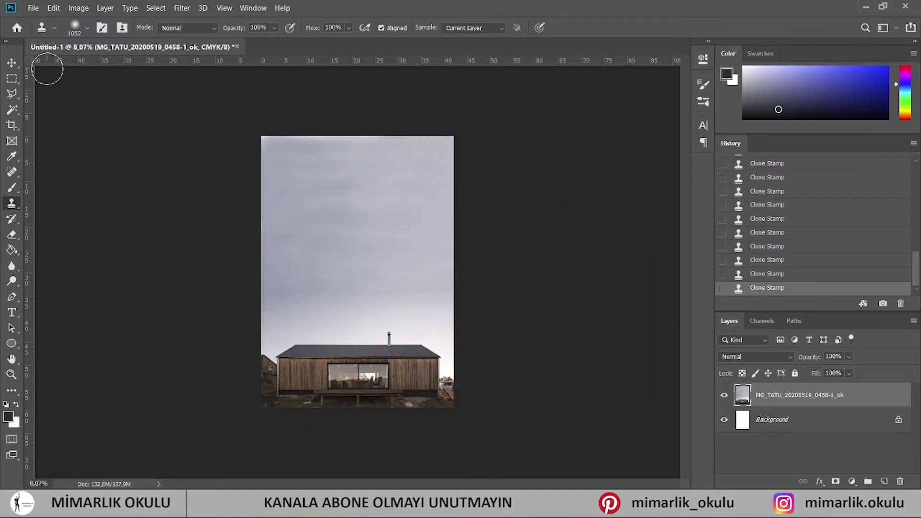
Expand the ArchDaily specifications and select the specification text for copying.
{"action": "left_click", "coordinate": [11, 62]}
{"action": "scroll", "coordinate": [360, 143], "scroll_direction": "up", "scroll_amount": 3}
{"action": "scroll", "coordinate": [381, 178], "scroll_direction": "up", "scroll_amount": 2}
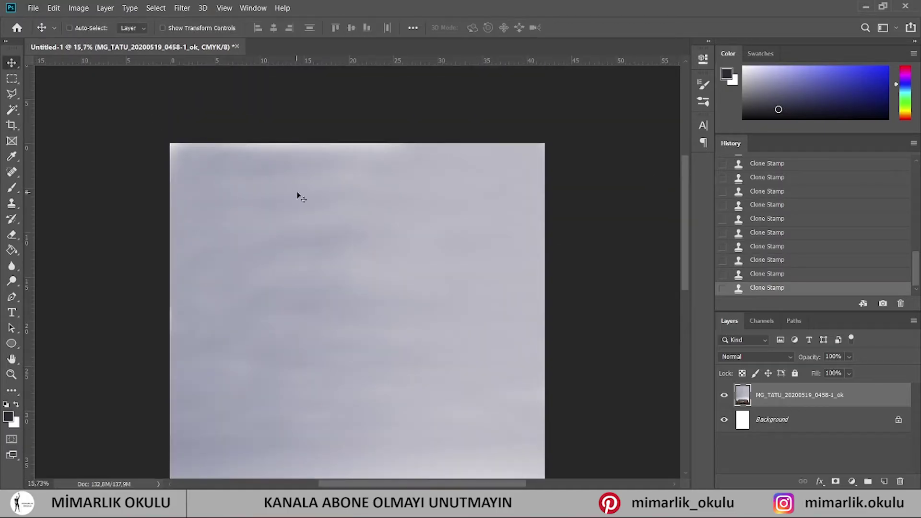
{"action": "key", "text": "s"}
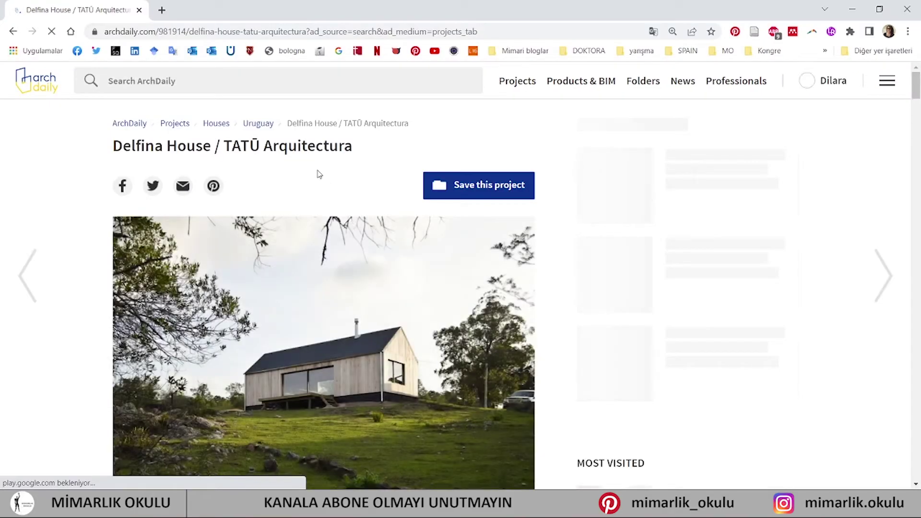
{"action": "scroll", "coordinate": [360, 288], "scroll_direction": "down", "scroll_amount": 5}
{"action": "scroll", "coordinate": [397, 354], "scroll_direction": "down", "scroll_amount": 2}
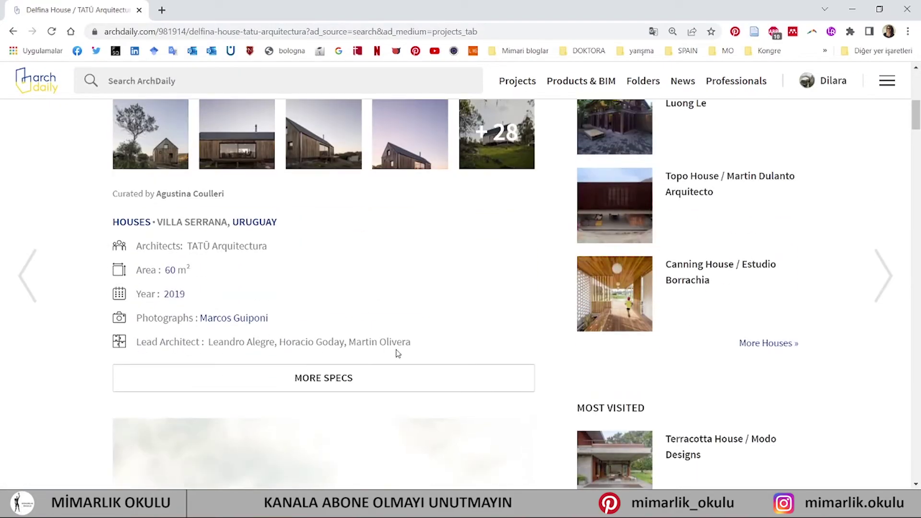
{"action": "left_click", "coordinate": [364, 370]}
{"action": "left_click_drag", "start_coordinate": [236, 399], "coordinate": [129, 235]}
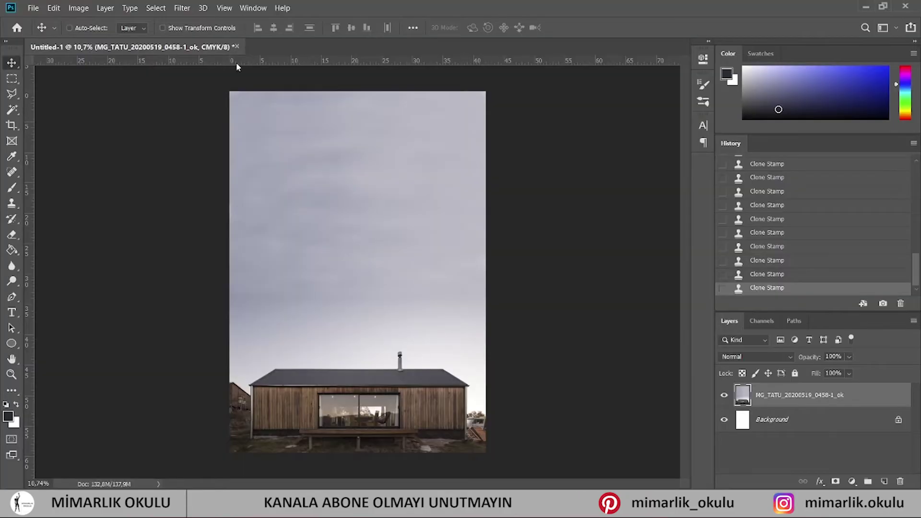
{"action": "scroll", "coordinate": [237, 131], "scroll_direction": "up", "scroll_amount": 3}
Add a text box at the page's top-left with the title DELFINA HOUSE.
{"action": "key", "text": "t"}
{"action": "left_click_drag", "start_coordinate": [208, 92], "coordinate": [463, 157]}
{"action": "key", "text": "Caps_Lock"}
{"action": "type", "text": "SELF"}
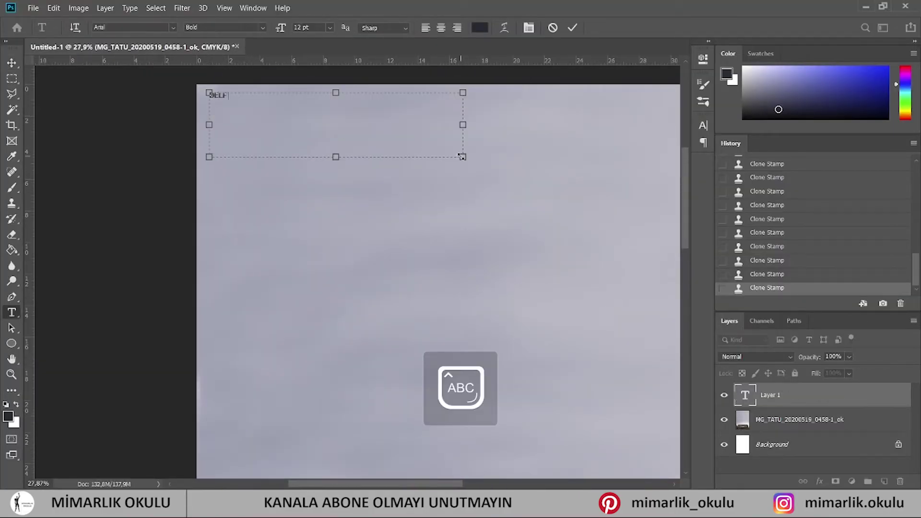
{"action": "type", "text": "E"}
{"action": "key", "text": "ctrl+a"}
Style the title in Impact 60 pt with the dark grey roof colour sampled from the photo.
{"action": "left_click", "coordinate": [172, 27]}
{"action": "left_click", "coordinate": [329, 28]}
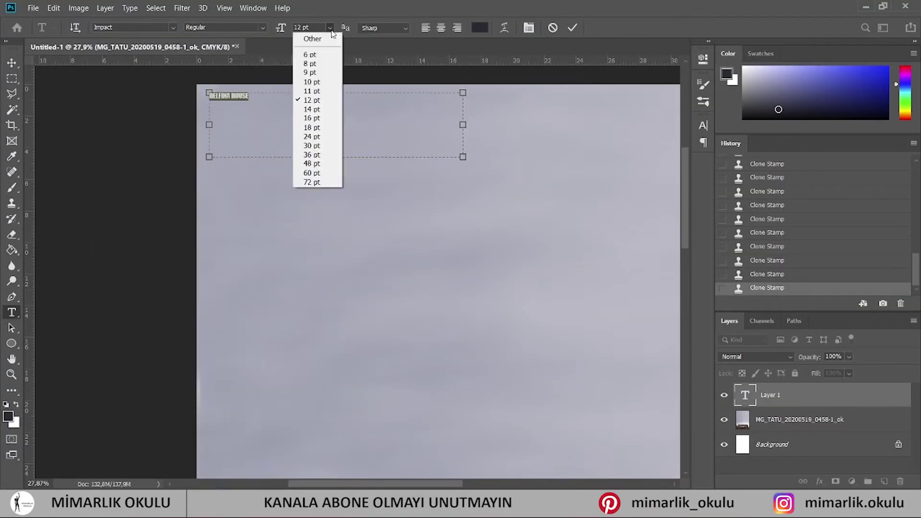
{"action": "left_click", "coordinate": [330, 178]}
{"action": "left_click", "coordinate": [401, 107]}
{"action": "scroll", "coordinate": [335, 431], "scroll_direction": "down", "scroll_amount": 5}
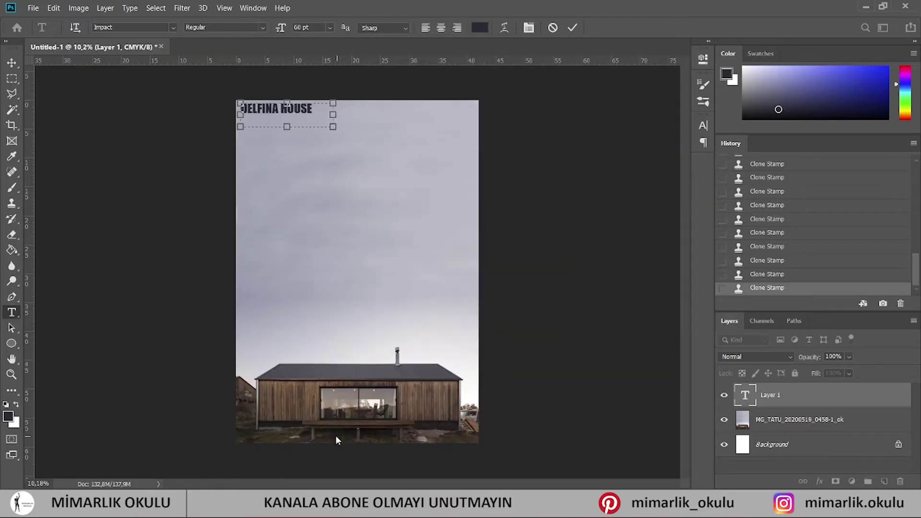
{"action": "left_click", "coordinate": [726, 75]}
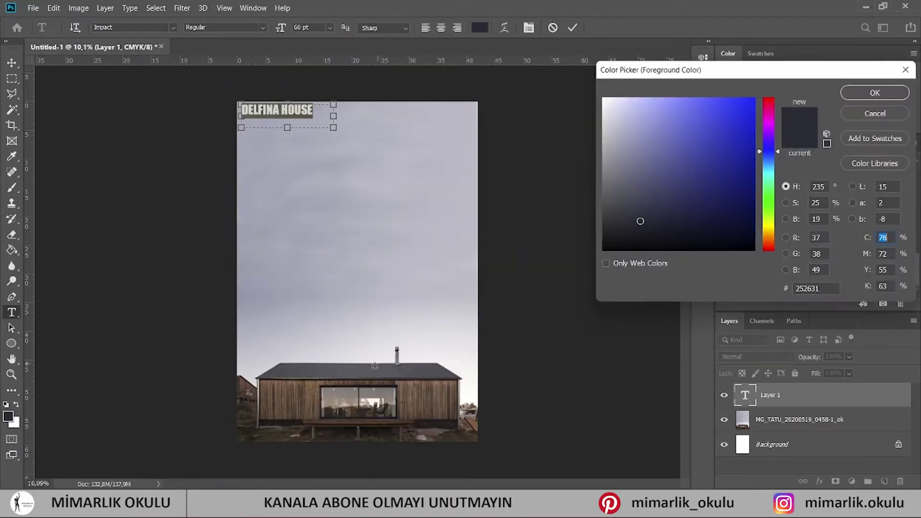
{"action": "left_click", "coordinate": [381, 370]}
{"action": "key", "text": "Return"}
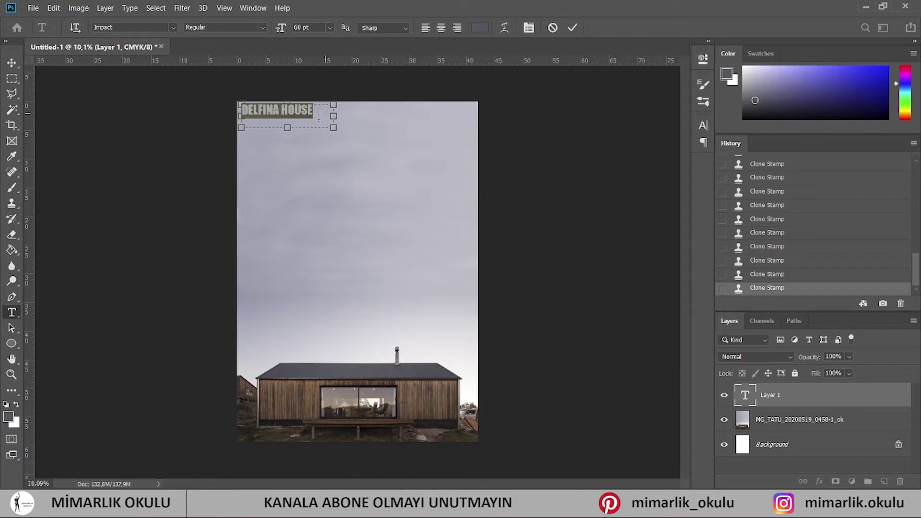
Commit the title, nudge it down slightly and Alt-drag a duplicate just beneath it.
{"action": "scroll", "coordinate": [321, 72], "scroll_direction": "up", "scroll_amount": 2}
{"action": "key", "text": "ctrl+a"}
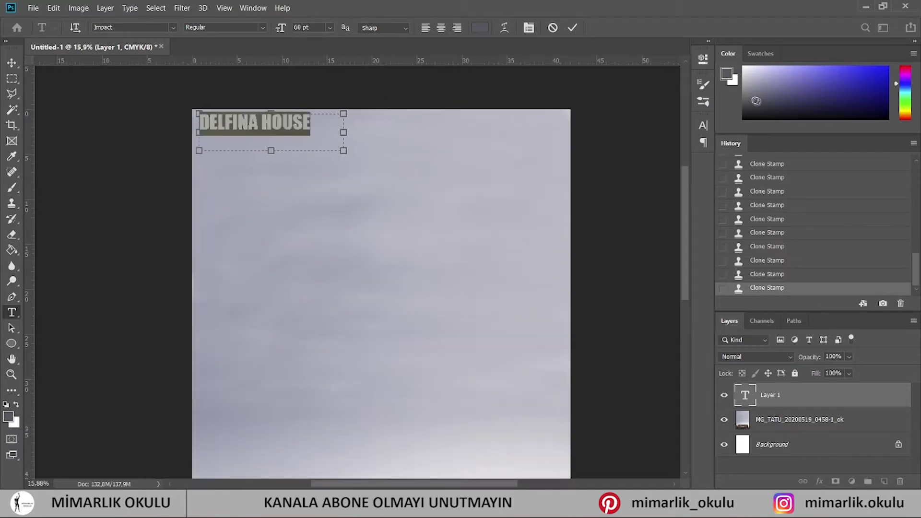
{"action": "key", "text": "ctrl+Return"}
{"action": "key", "text": "v"}
{"action": "scroll", "coordinate": [232, 107], "scroll_direction": "up", "scroll_amount": 2}
{"action": "key", "text": "Down"}
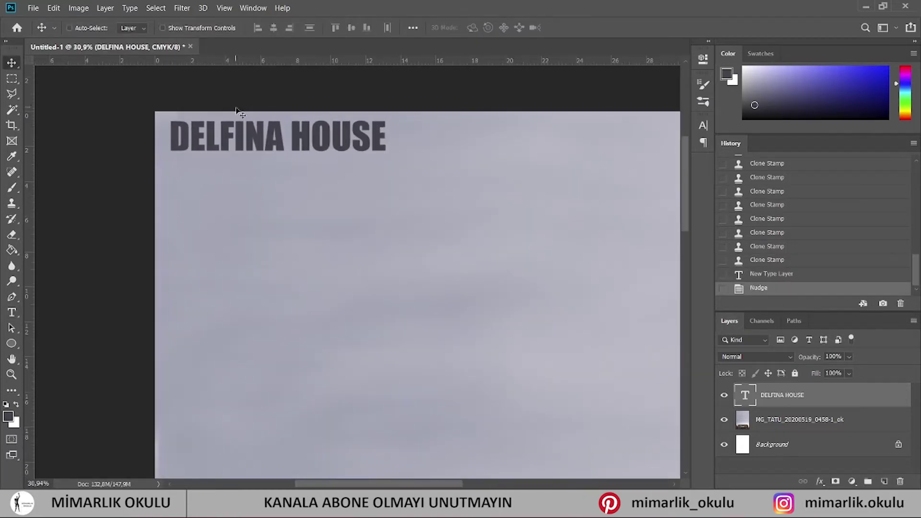
{"action": "left_click_drag", "start_coordinate": [257, 204], "coordinate": [257, 263]}
Change the duplicated title text to Arial at 12 pt.
{"action": "key", "text": "t"}
{"action": "left_click", "coordinate": [259, 201]}
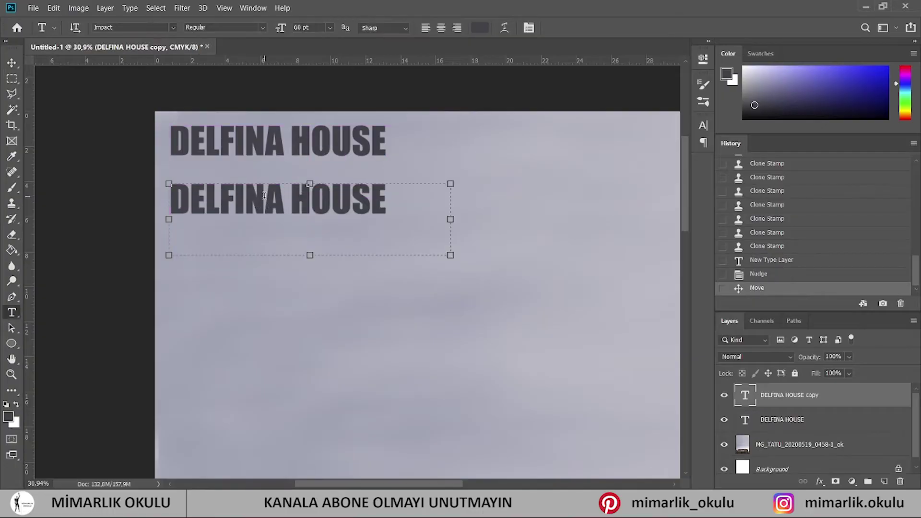
{"action": "key", "text": "ctrl+a"}
{"action": "left_click", "coordinate": [176, 28]}
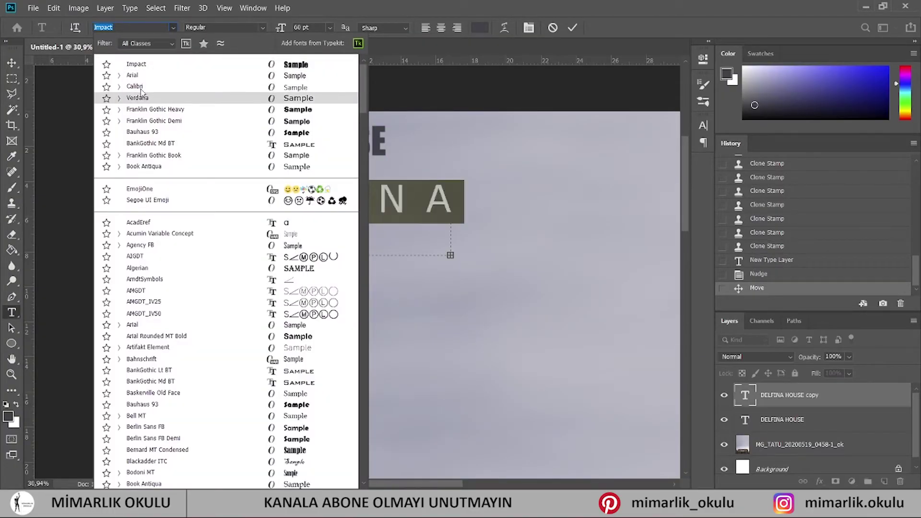
{"action": "left_click", "coordinate": [134, 75]}
{"action": "left_click", "coordinate": [330, 28]}
{"action": "left_click", "coordinate": [316, 100]}
Paste the copied project info in place of the duplicate's text and size it to 16 pt.
{"action": "key", "text": "ctrl+v"}
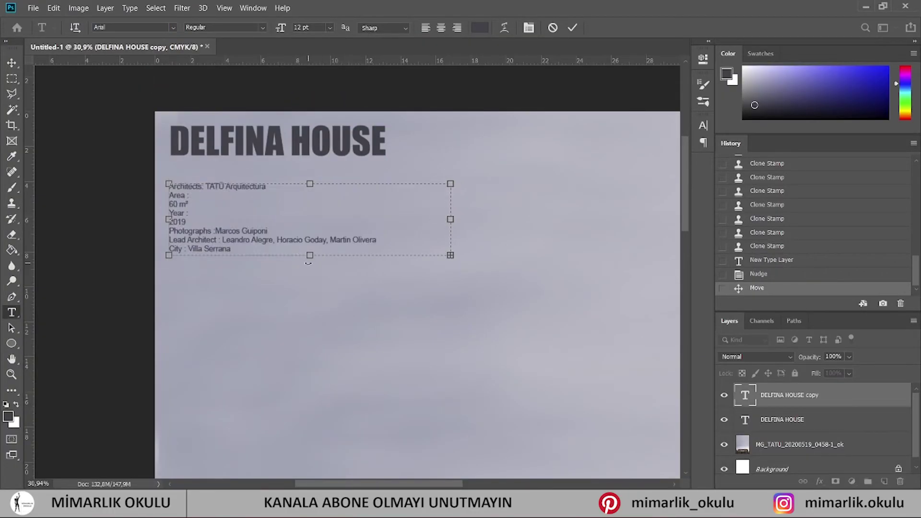
{"action": "key", "text": "ctrl+a"}
{"action": "left_click", "coordinate": [330, 27]}
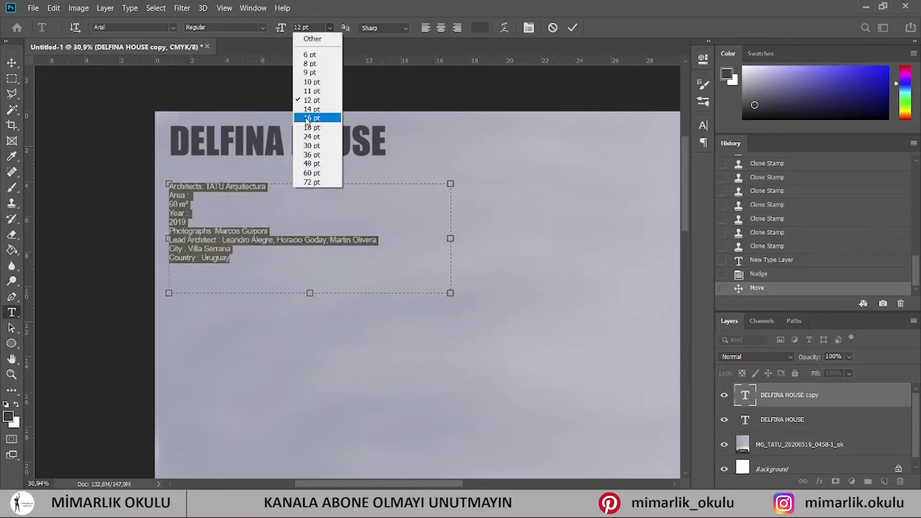
{"action": "left_click", "coordinate": [312, 119]}
Join 60 m² onto the Area line and 2019 onto the Year line, and delete the Photographs line.
{"action": "left_click", "coordinate": [196, 199]}
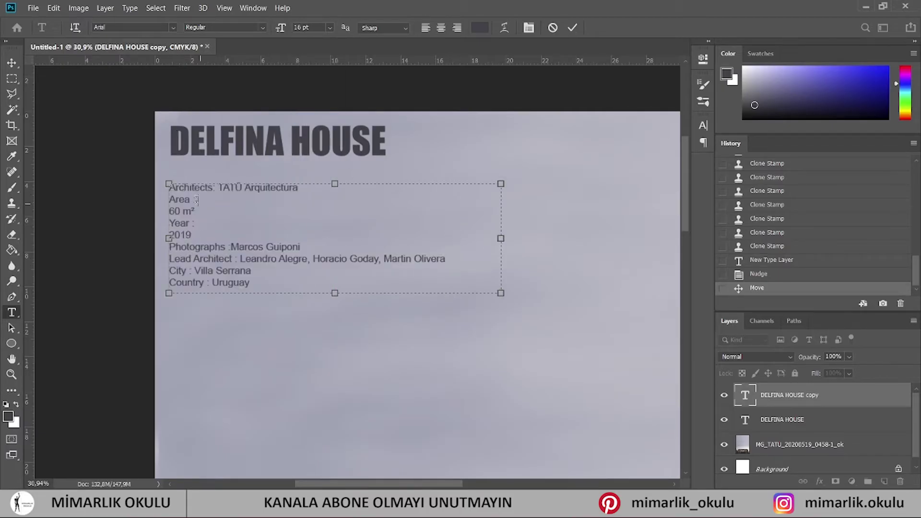
{"action": "key", "text": "End"}
{"action": "key", "text": "Delete"}
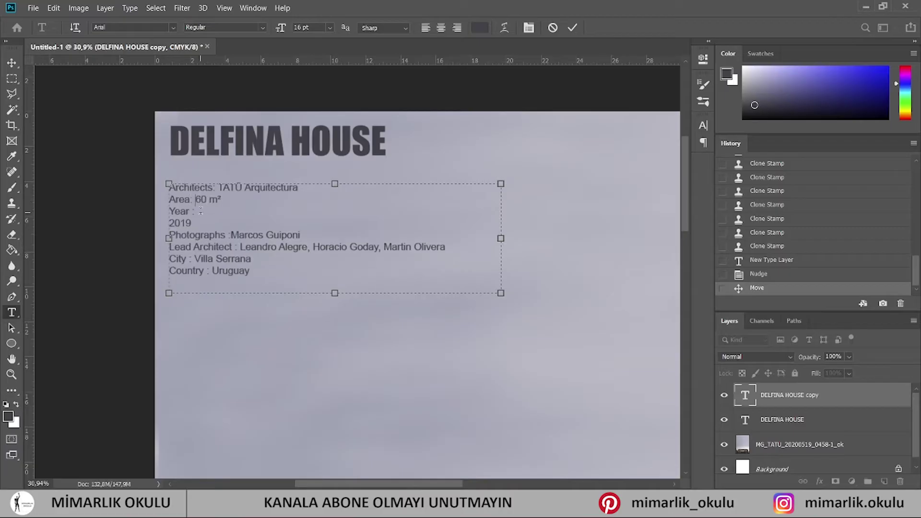
{"action": "key", "text": "Delete"}
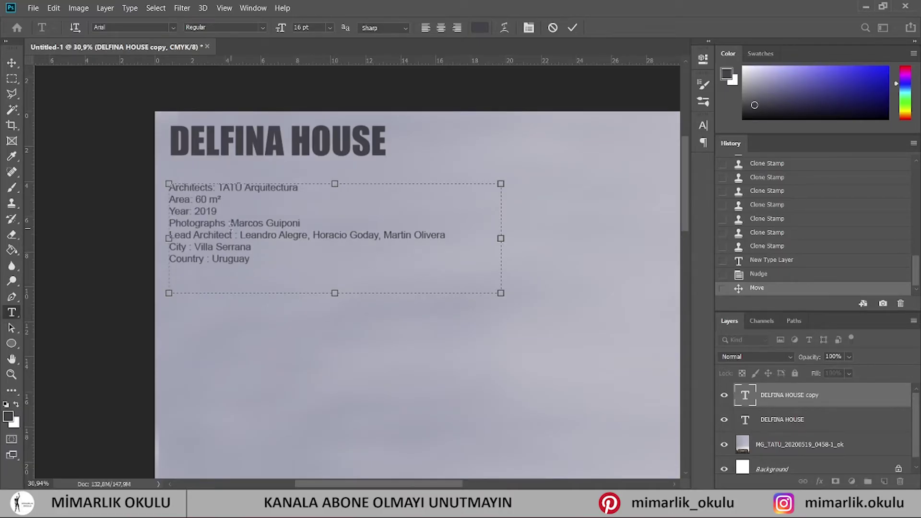
{"action": "key", "text": "End"}
{"action": "key", "text": "shift+Down"}
{"action": "key", "text": "shift+End"}
{"action": "key", "text": "Delete"}
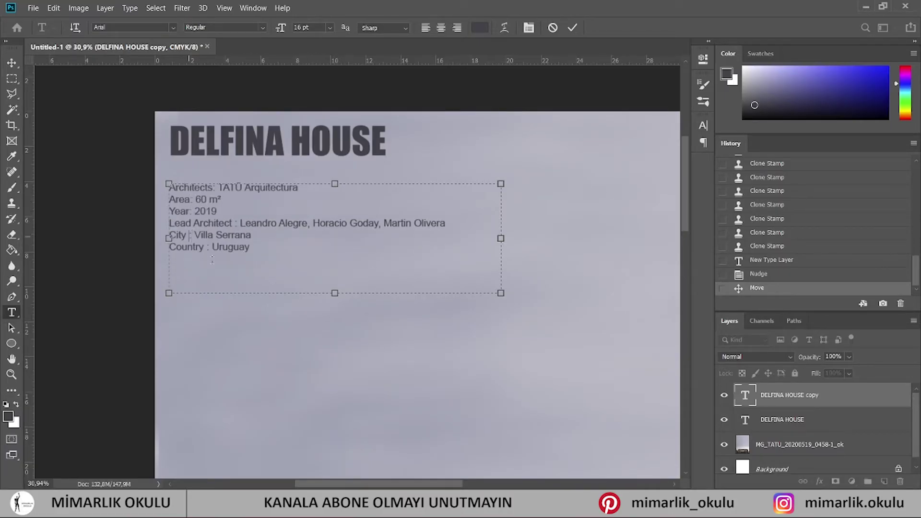
Commit the project info block and duplicate it just below.
{"action": "key", "text": "ctrl+Return"}
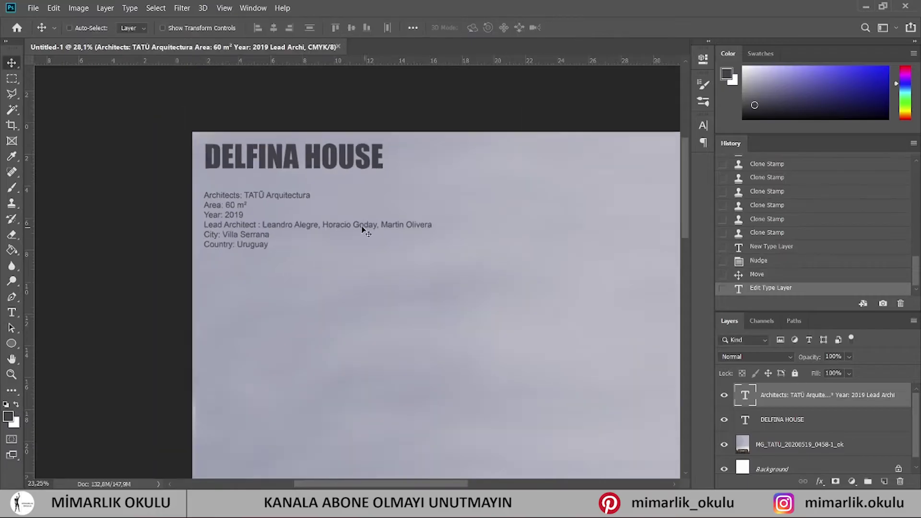
{"action": "key", "text": "ctrl+minus"}
{"action": "left_click_drag", "start_coordinate": [275, 264], "coordinate": [322, 287]}
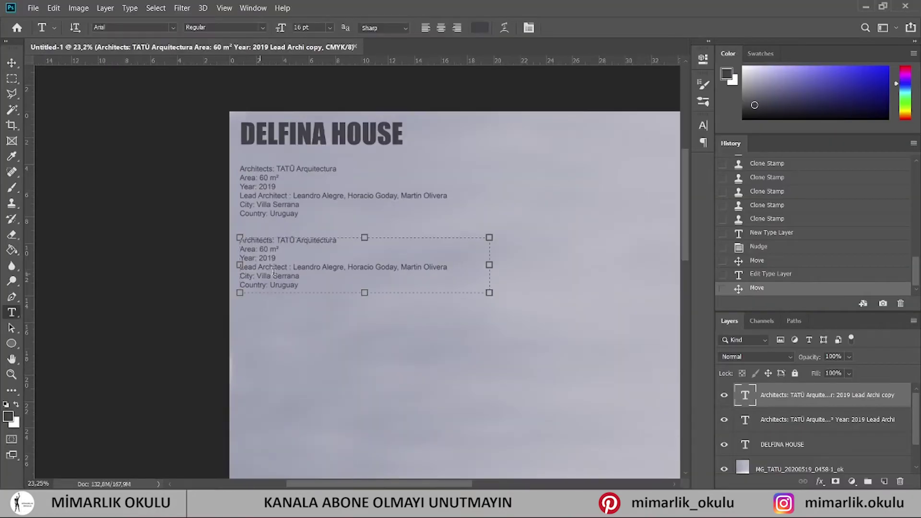
{"action": "key", "text": "ctrl+v"}
Replace the duplicated block with the ArchDaily description paragraph, shrink it, and place it under the info.
{"action": "key", "text": "ctrl+a"}
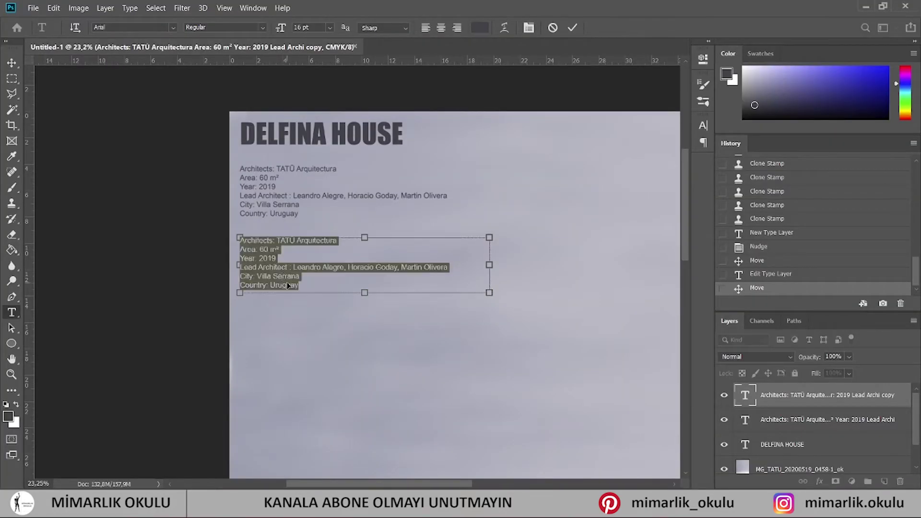
{"action": "type", "text": "The project is located in Villa Serrana, in rugged terrain and far from the most qualified areas of urbanization and therefore with precarious infrastructures compared to the rest of the area. This condition of austerity that comes from the available infrastructures themselves gave the landscape a wild feeling or almost unexplored rurality that we wanted to take advantage of and enhance"}
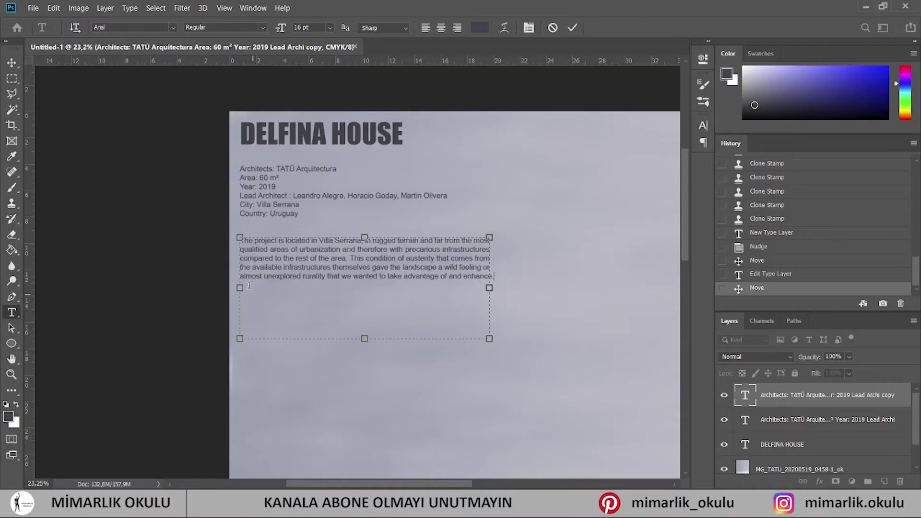
{"action": "key", "text": "ctrl+v"}
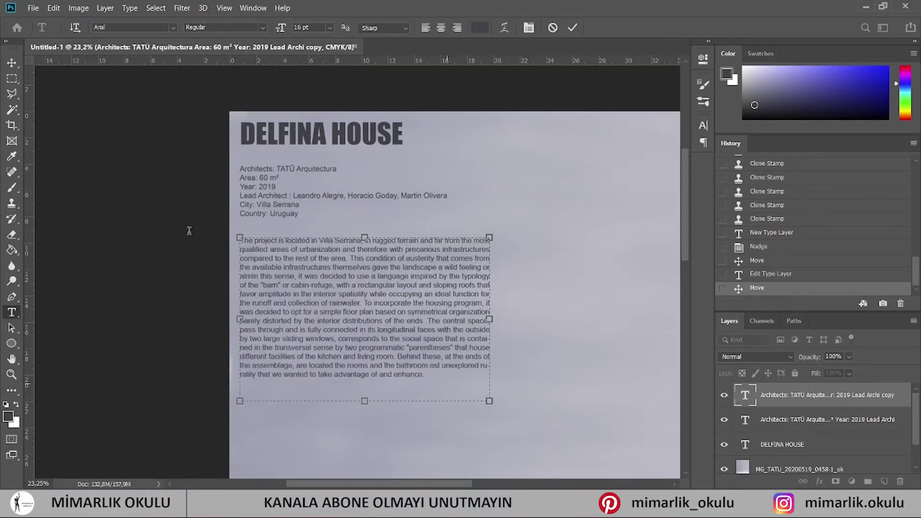
{"action": "key", "text": "ctrl+a"}
{"action": "key", "text": "ctrl+shift+comma"}
{"action": "key", "text": "ctrl+Return"}
{"action": "key", "text": "v"}
{"action": "left_click_drag", "start_coordinate": [306, 227], "coordinate": [307, 239]}
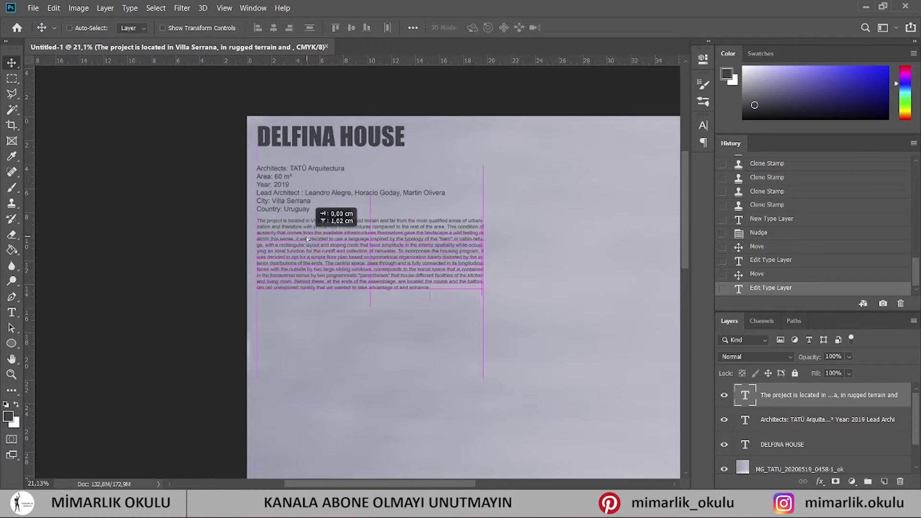
{"action": "key", "text": "alt+bracketleft"}
Drag 0_ok.jpg from the Plans folder onto the poster.
{"action": "key", "text": "Down"}
{"action": "scroll", "coordinate": [316, 188], "scroll_direction": "down", "scroll_amount": 5}
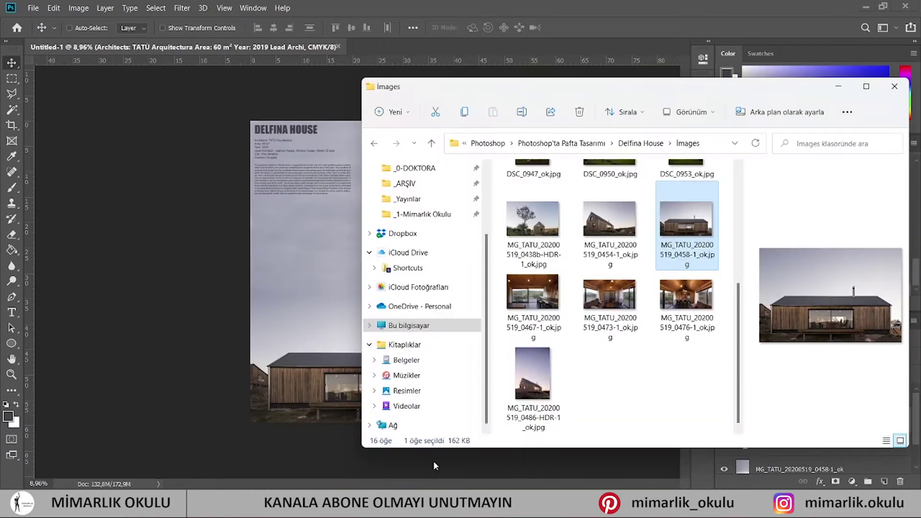
{"action": "scroll", "coordinate": [523, 173], "scroll_direction": "up", "scroll_amount": 3}
{"action": "left_click", "coordinate": [637, 142]}
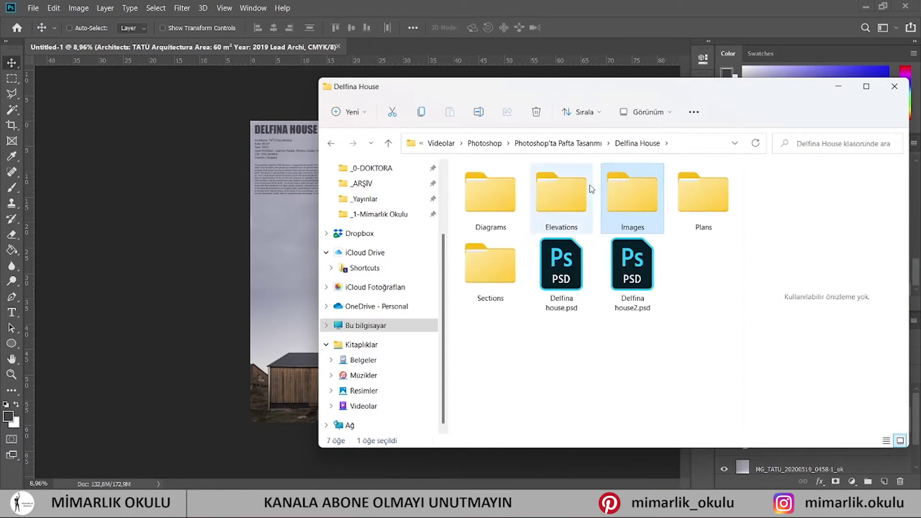
{"action": "double_click", "coordinate": [703, 195]}
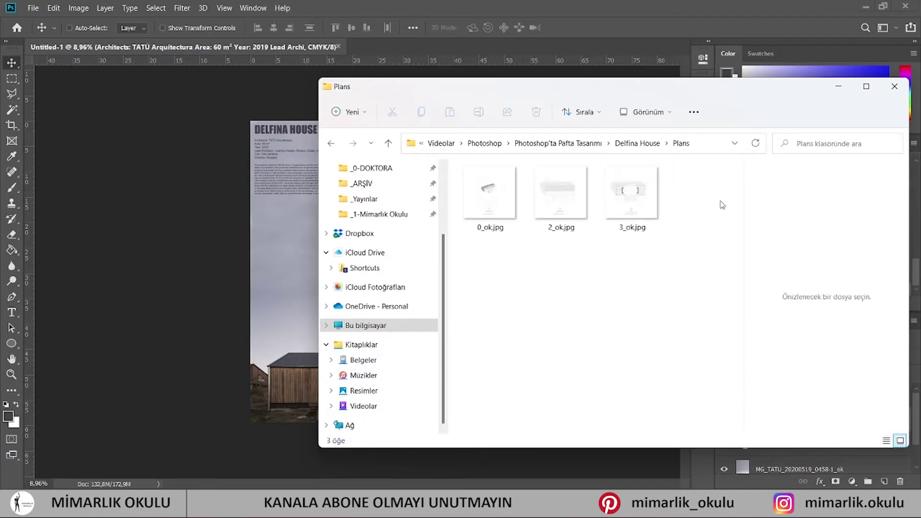
{"action": "mouse_move", "coordinate": [489, 192]}
{"action": "left_mouse_down"}
{"action": "mouse_move", "coordinate": [274, 217]}
{"action": "mouse_move", "coordinate": [269, 239]}
{"action": "left_mouse_up"}
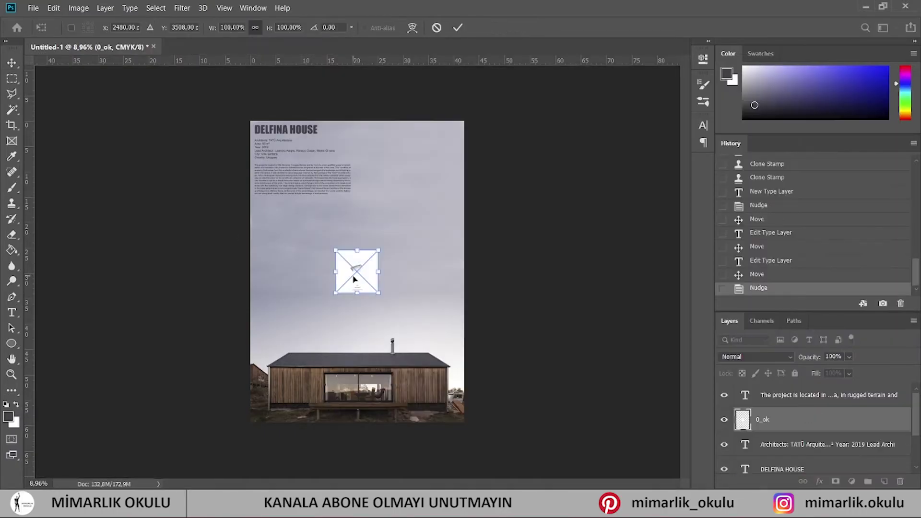
Move the 0_ok plan up beside the text and enlarge it to 200%.
{"action": "left_click_drag", "start_coordinate": [358, 268], "coordinate": [378, 152]}
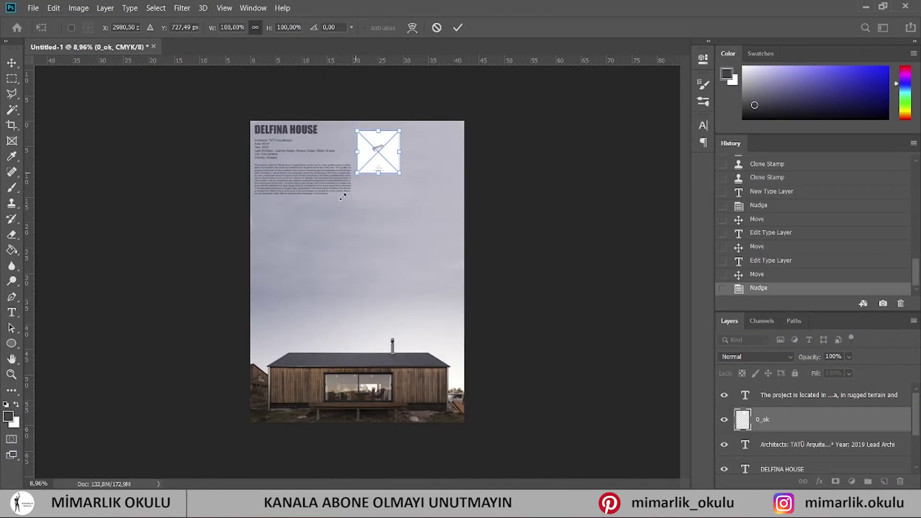
{"action": "left_click_drag", "start_coordinate": [342, 196], "coordinate": [326, 211]}
{"action": "scroll", "coordinate": [385, 168], "scroll_direction": "up", "scroll_amount": 5}
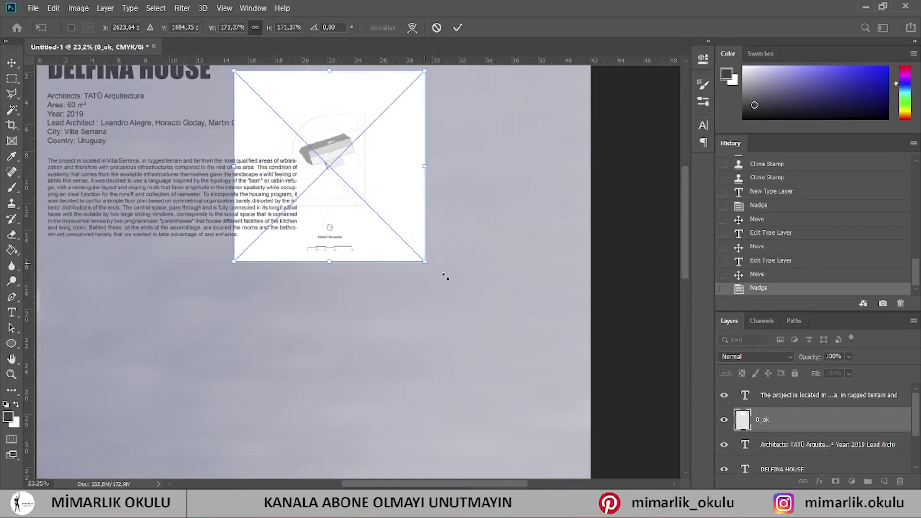
{"action": "left_click_drag", "start_coordinate": [446, 276], "coordinate": [477, 309]}
{"action": "key", "text": "Return"}
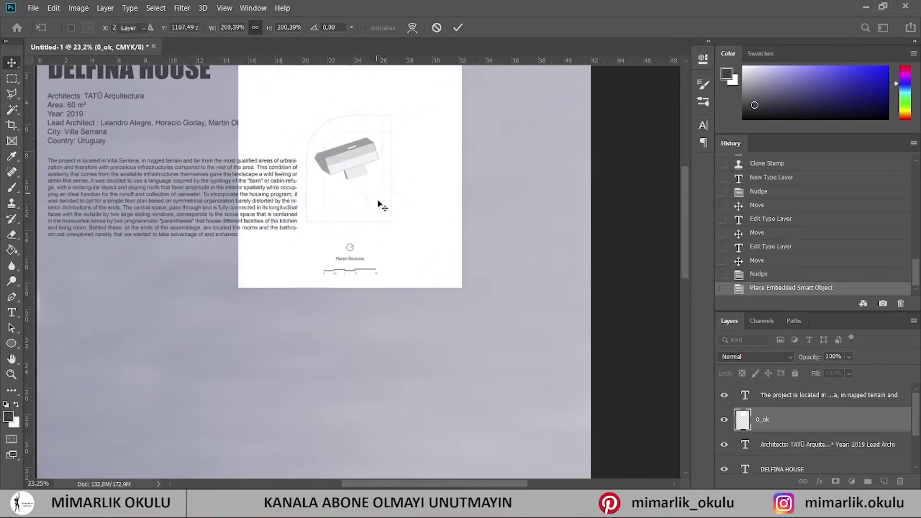
Set the plan layer to Multiply so its white background disappears.
{"action": "left_click", "coordinate": [755, 357]}
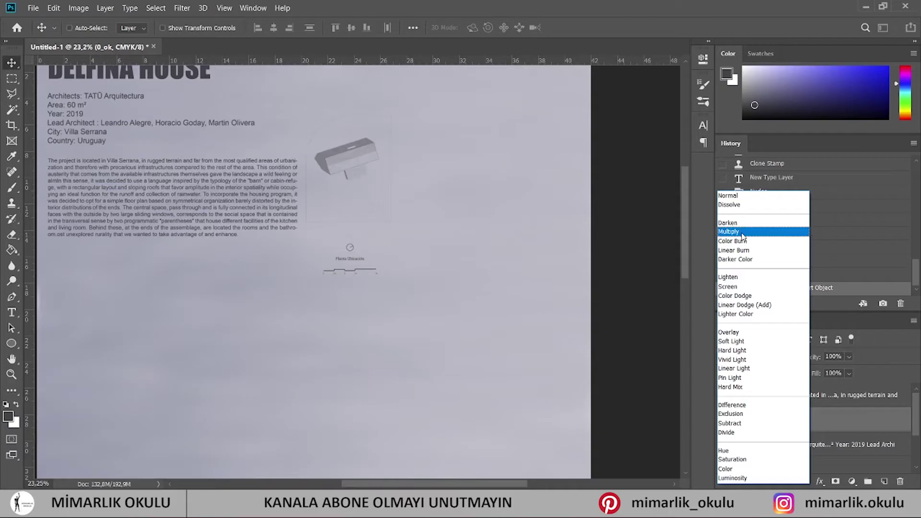
{"action": "left_click", "coordinate": [743, 232]}
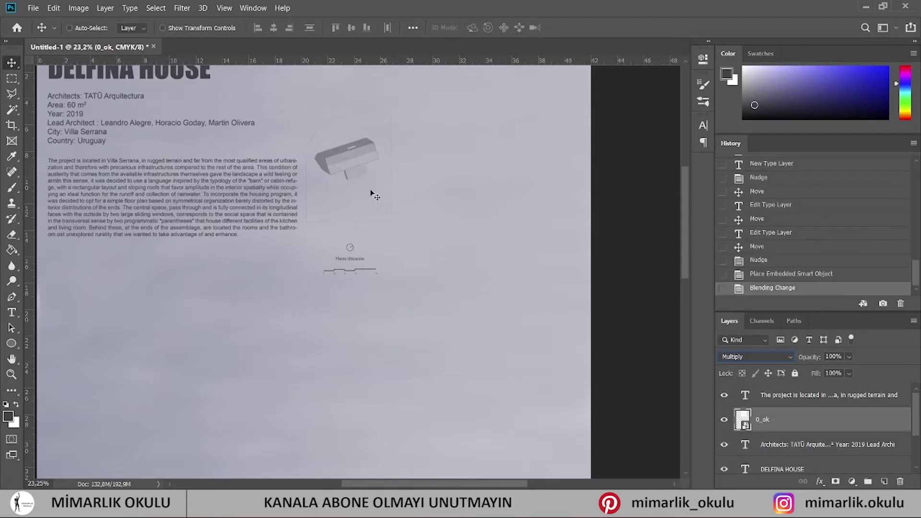
{"action": "scroll", "coordinate": [400, 188], "scroll_direction": "down", "scroll_amount": 2}
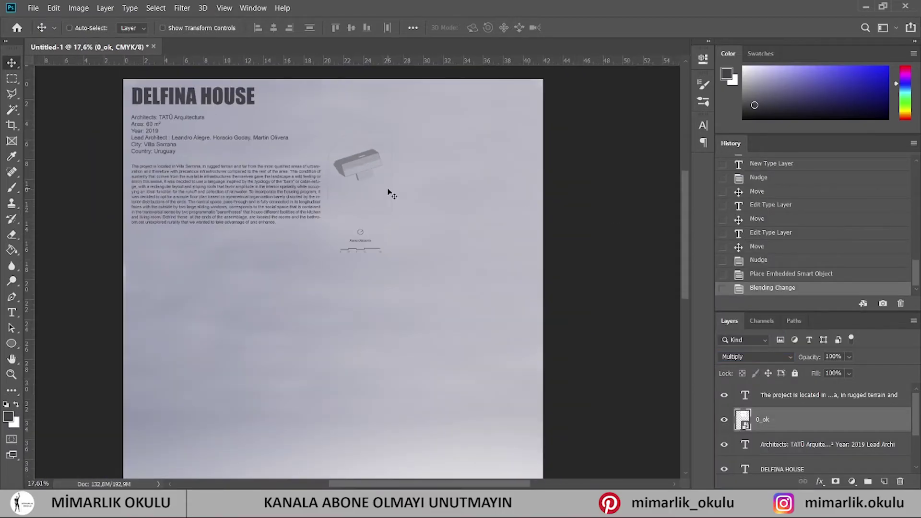
{"action": "scroll", "coordinate": [396, 89], "scroll_direction": "up", "scroll_amount": 2}
Move the plan drawing up and right and enlarge it to about 240%.
{"action": "left_click_drag", "start_coordinate": [358, 169], "coordinate": [411, 101]}
{"action": "key", "text": "ctrl+t"}
{"action": "left_click_drag", "start_coordinate": [278, 270], "coordinate": [247, 329]}
{"action": "key", "text": "Return"}
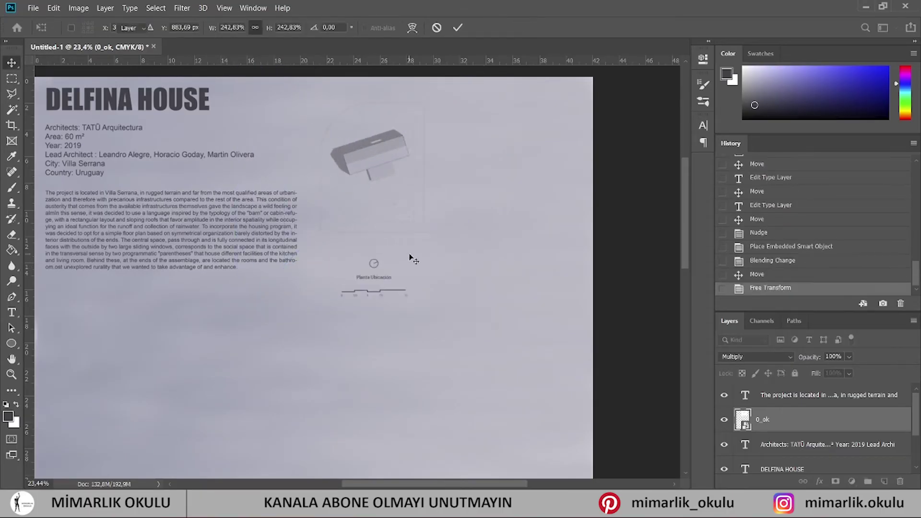
{"action": "key", "text": "Down"}
{"action": "scroll", "coordinate": [422, 148], "scroll_direction": "up", "scroll_amount": 1}
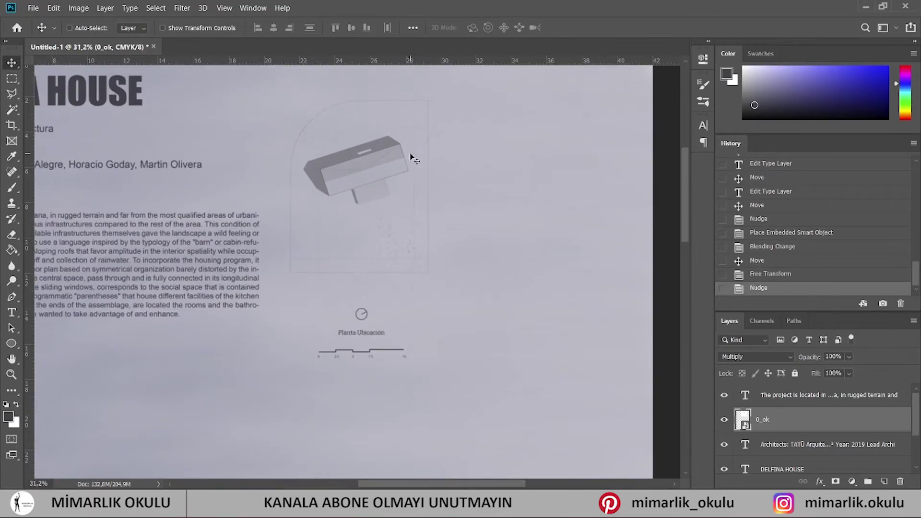
Rasterize the plan, then cut the location label and scale bar into a smaller layer inside the drawing.
{"action": "right_click", "coordinate": [783, 423]}
{"action": "left_click", "coordinate": [633, 202]}
{"action": "key", "text": "m"}
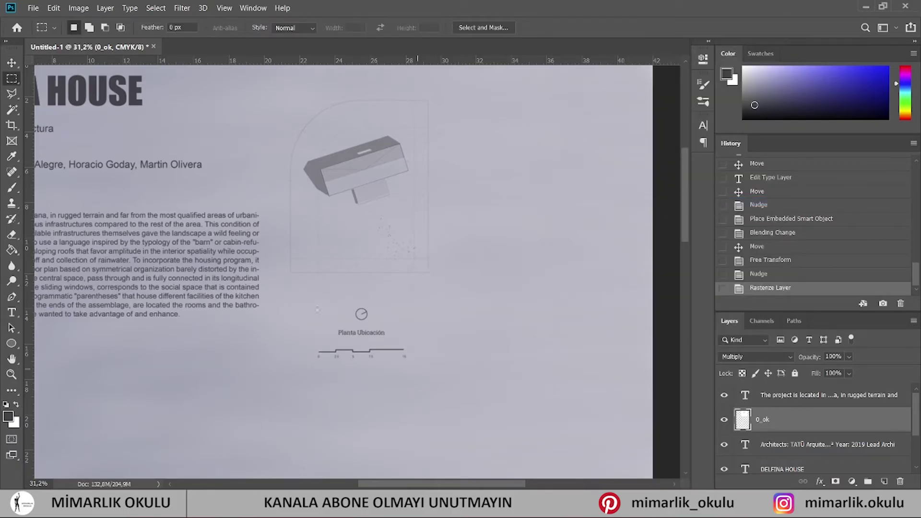
{"action": "key", "text": "v"}
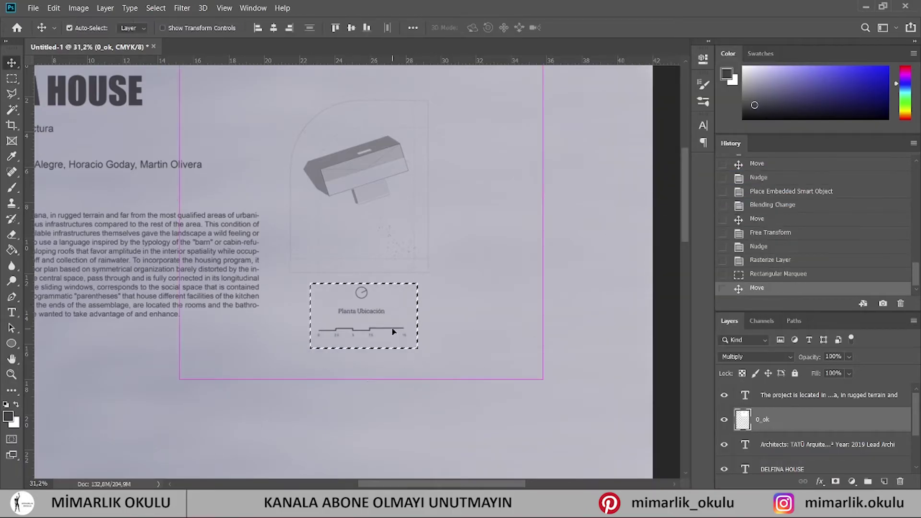
{"action": "key", "text": "ctrl+x"}
{"action": "key", "text": "ctrl+v"}
{"action": "key", "text": "ctrl+t"}
{"action": "key", "text": "Return"}
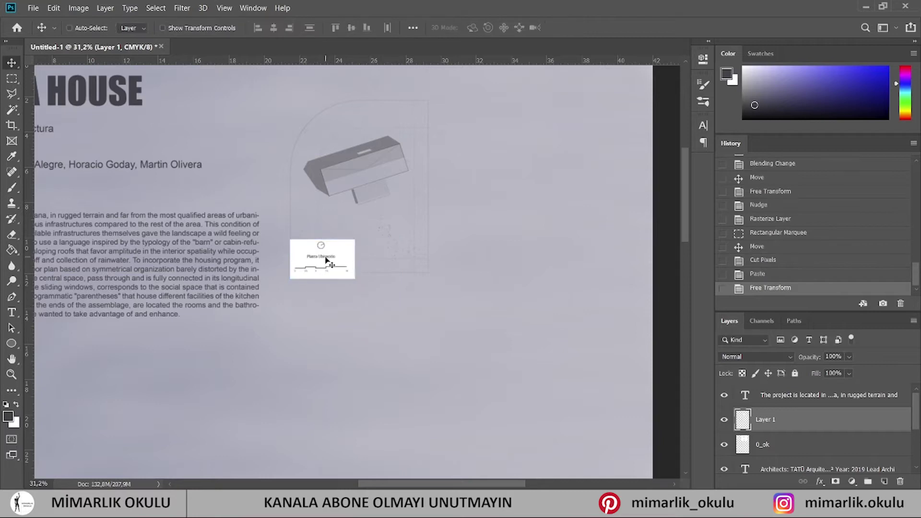
{"action": "left_click_drag", "start_coordinate": [331, 261], "coordinate": [360, 230]}
Multiply the label, duplicate the plan, and merge the label with the plan copy in Multiply mode.
{"action": "left_click", "coordinate": [756, 357]}
{"action": "left_click", "coordinate": [733, 232]}
{"action": "left_click", "coordinate": [766, 448]}
{"action": "key", "text": "ctrl+j"}
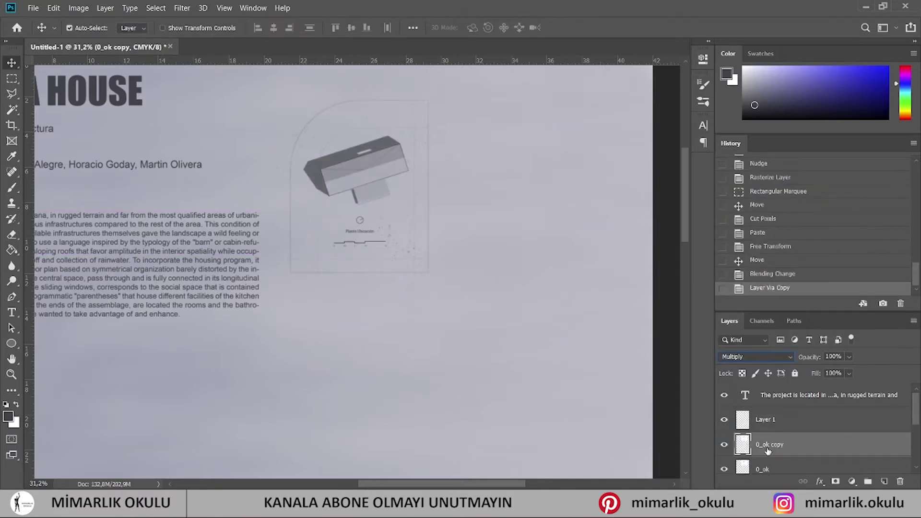
{"action": "left_click", "coordinate": [765, 420], "text": "shift"}
{"action": "right_click", "coordinate": [769, 419]}
{"action": "left_click", "coordinate": [619, 355]}
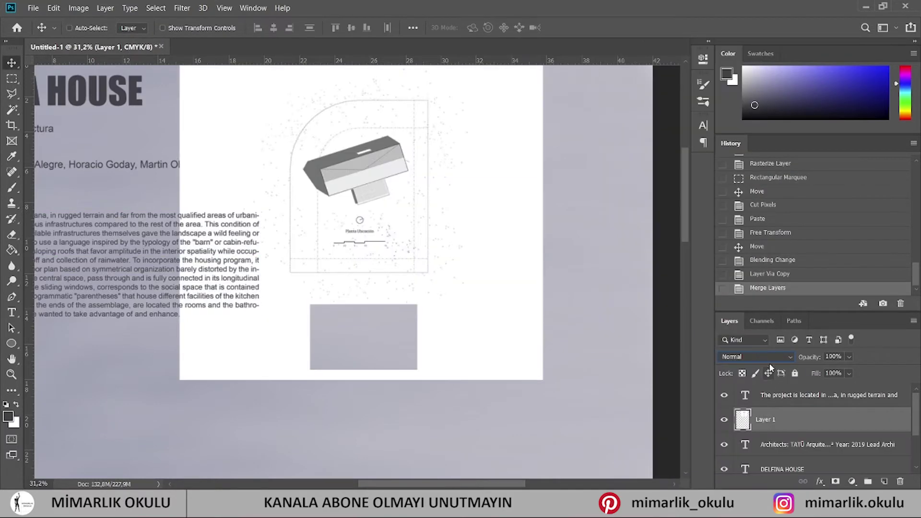
{"action": "key", "text": "alt+shift+m"}
Narrow the description paragraph's text box slightly.
{"action": "scroll", "coordinate": [369, 266], "scroll_direction": "down", "scroll_amount": 3}
{"action": "scroll", "coordinate": [406, 262], "scroll_direction": "down", "scroll_amount": 2}
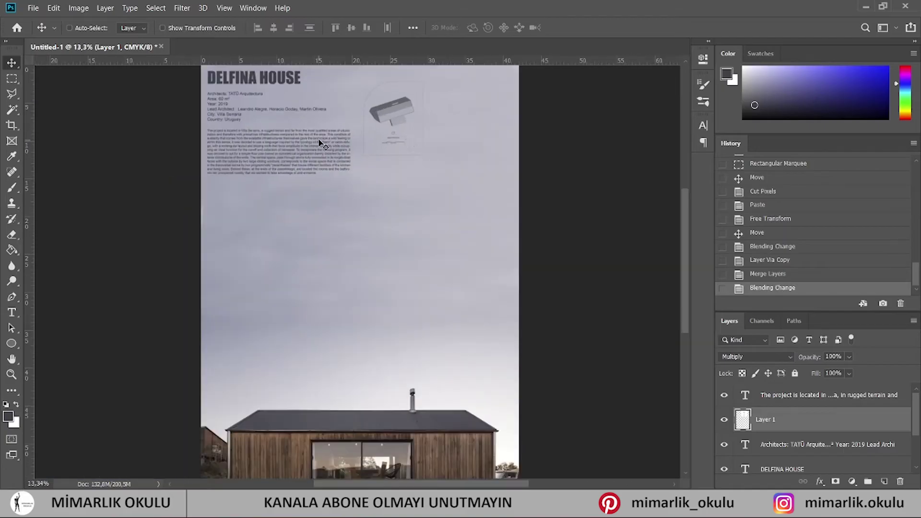
{"action": "double_click", "coordinate": [323, 144]}
{"action": "left_click_drag", "start_coordinate": [335, 179], "coordinate": [319, 179]}
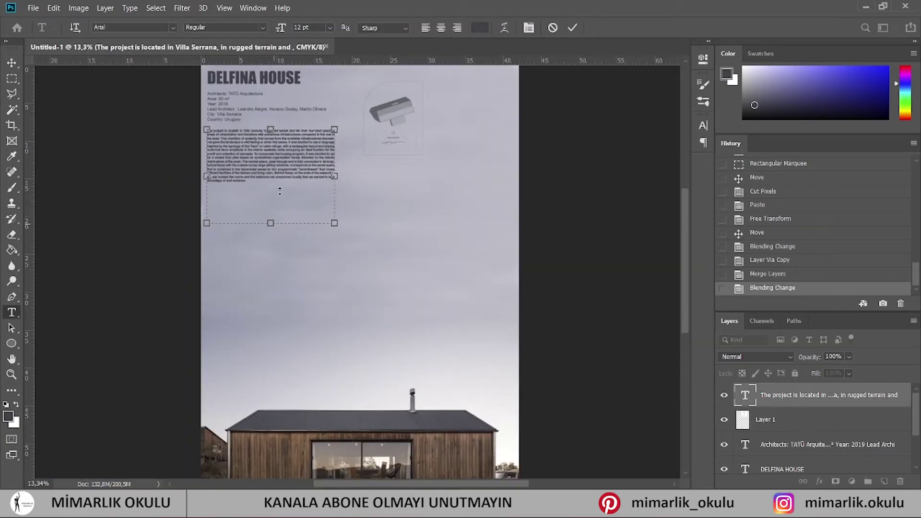
{"action": "left_click", "coordinate": [572, 28]}
{"action": "key", "text": "v"}
Rename the site plan layer VAZİYET PLANI and enlarge it near the title.
{"action": "left_click_drag", "start_coordinate": [391, 110], "coordinate": [378, 96]}
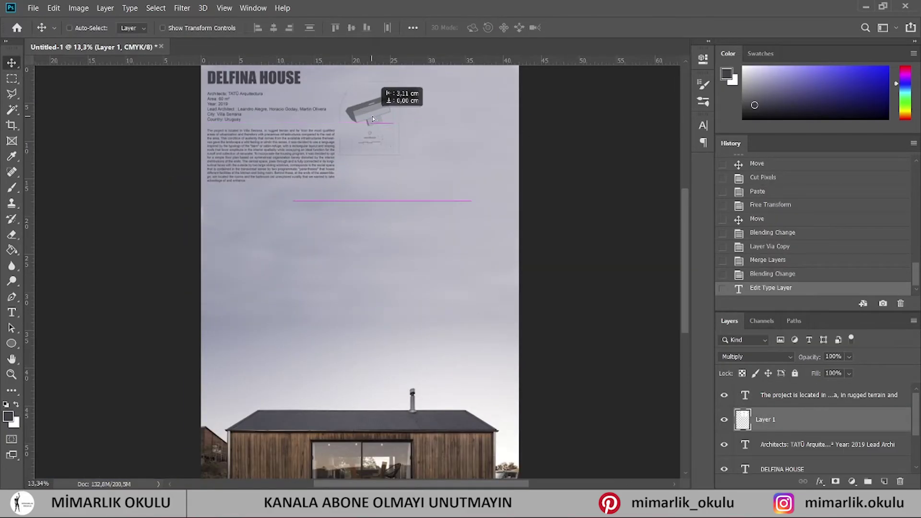
{"action": "scroll", "coordinate": [379, 60], "scroll_direction": "up", "scroll_amount": 1}
{"action": "double_click", "coordinate": [773, 420]}
{"action": "key", "text": "Return"}
{"action": "key", "text": "ctrl+t"}
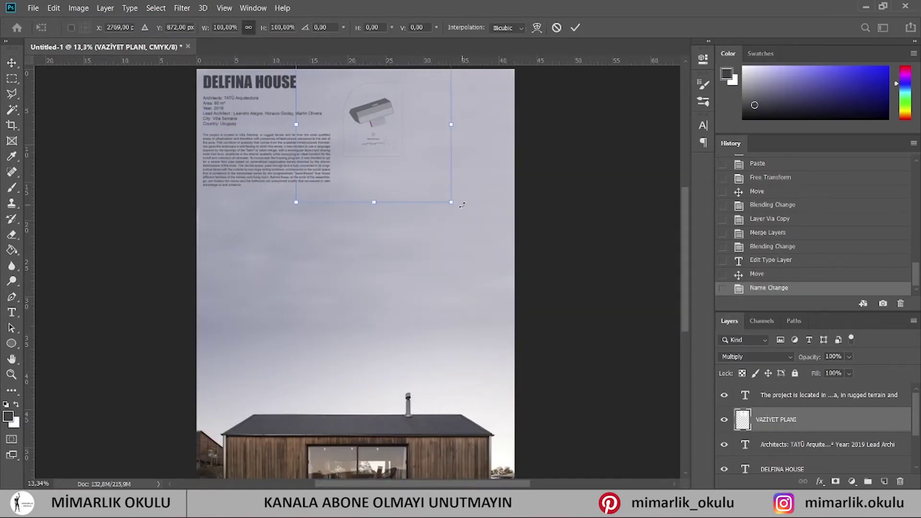
{"action": "left_click_drag", "start_coordinate": [453, 205], "coordinate": [483, 233]}
{"action": "key", "text": "Return"}
{"action": "key", "text": "Down"}
Place 2_ok.jpg and 3_ok.jpg from the Plans folder onto the poster.
{"action": "key", "text": "alt+Tab"}
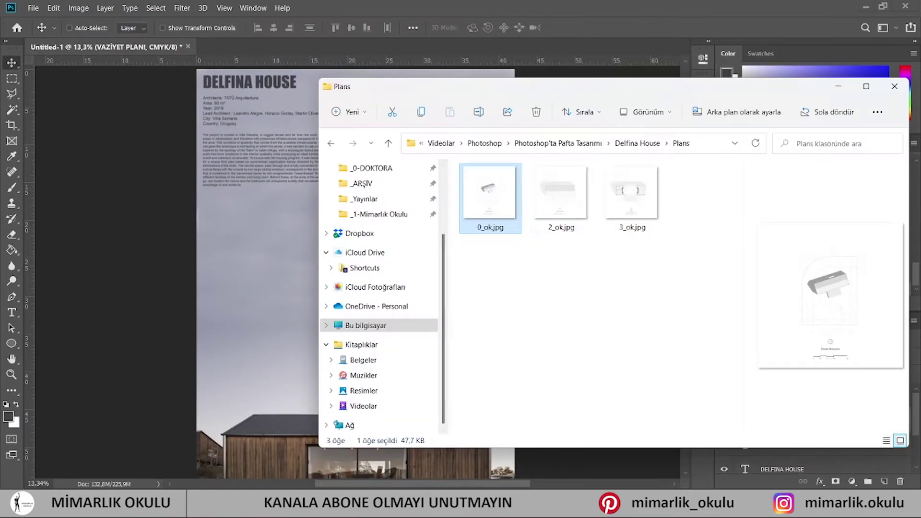
{"action": "left_click", "coordinate": [631, 192]}
{"action": "left_click", "coordinate": [560, 192], "text": "shift"}
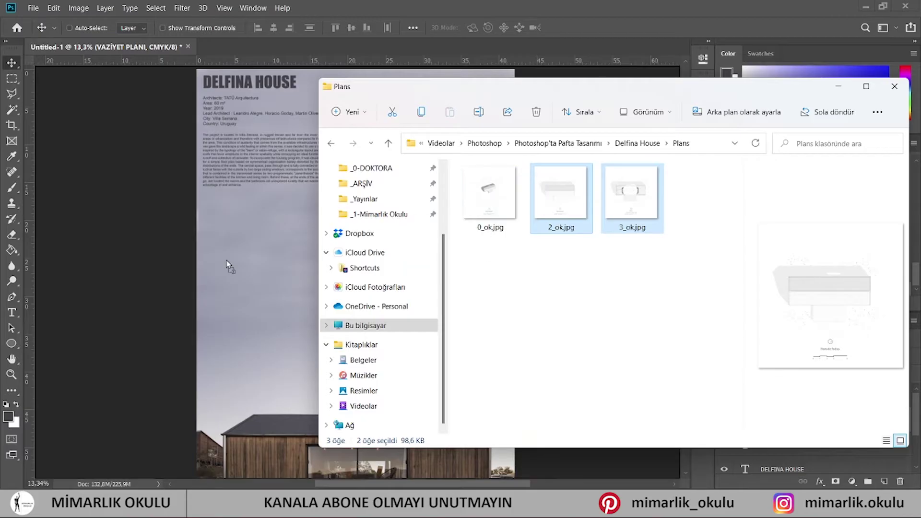
{"action": "left_click_drag", "start_coordinate": [560, 192], "coordinate": [328, 253]}
{"action": "key", "text": "Return"}
{"action": "key", "text": "Return"}
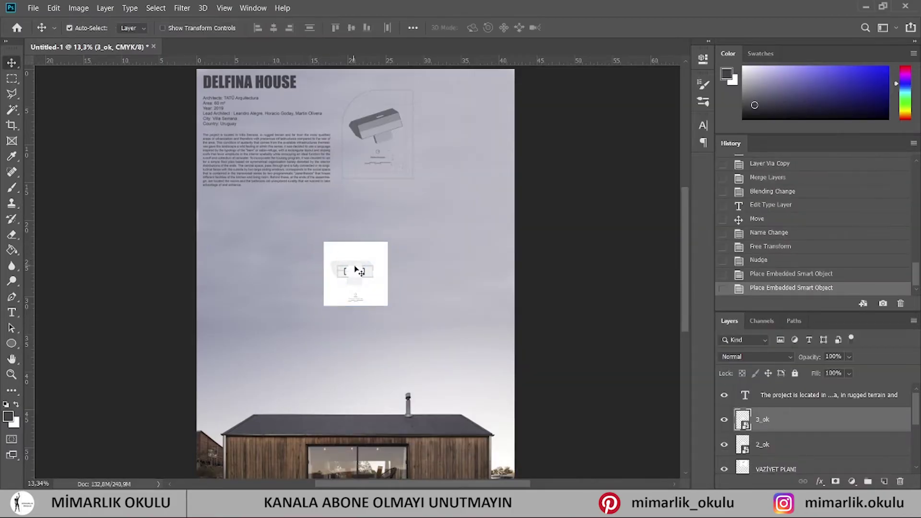
Scale both plans to about double size and move them to the poster's left side.
{"action": "key", "text": "shift+alt+bracketleft"}
{"action": "key", "text": "ctrl+t"}
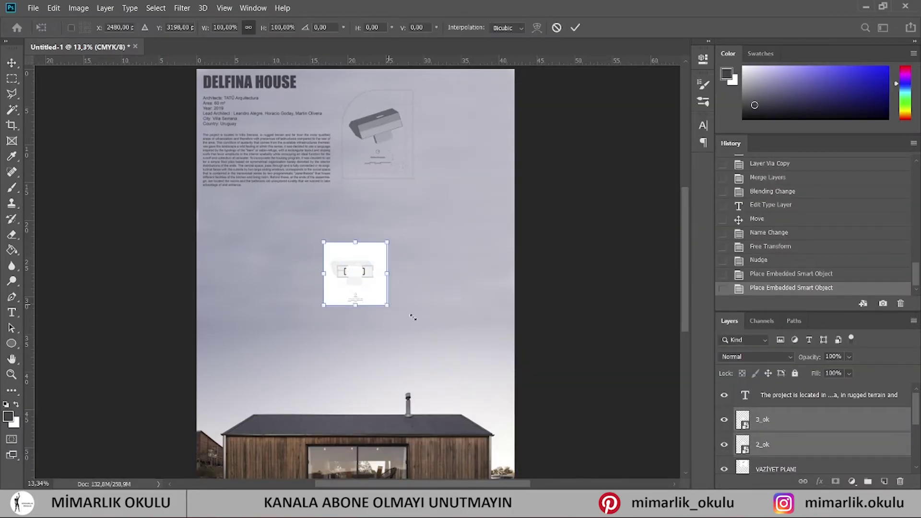
{"action": "left_click_drag", "start_coordinate": [438, 353], "coordinate": [458, 377]}
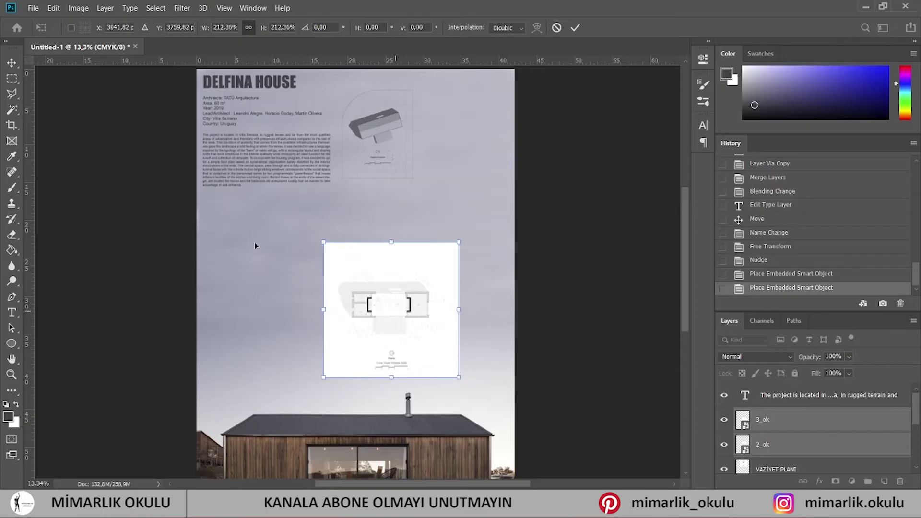
{"action": "mouse_move", "coordinate": [391, 309]}
{"action": "left_mouse_down"}
{"action": "mouse_move", "coordinate": [264, 231]}
{"action": "mouse_move", "coordinate": [296, 342]}
{"action": "left_mouse_up"}
{"action": "key", "text": "Return"}
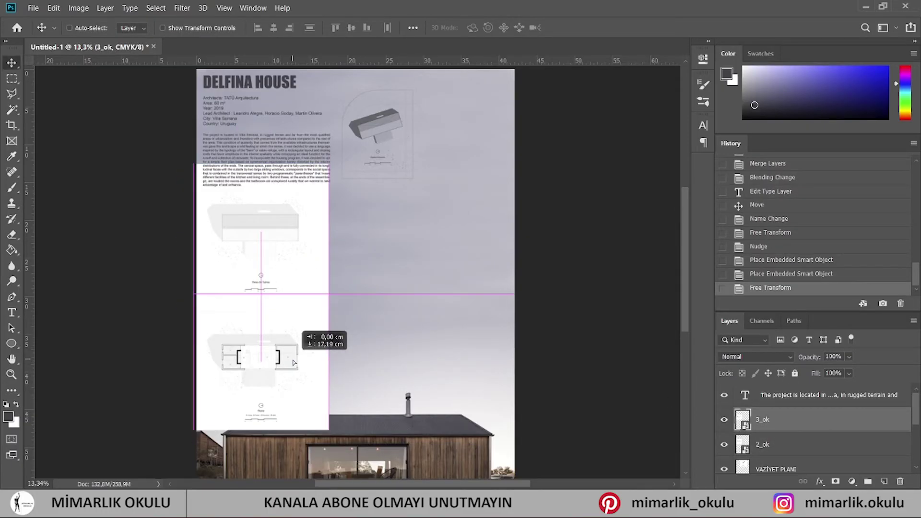
Set both the 3_ok and 2_ok layers to Multiply.
{"action": "left_click", "coordinate": [755, 356]}
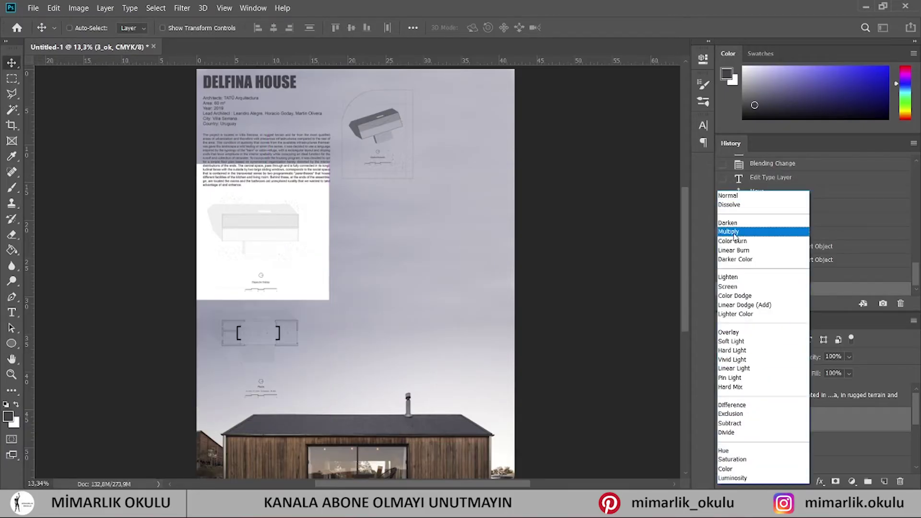
{"action": "left_click", "coordinate": [748, 235]}
{"action": "left_click", "coordinate": [800, 446]}
{"action": "left_click", "coordinate": [755, 357]}
{"action": "left_click", "coordinate": [748, 235]}
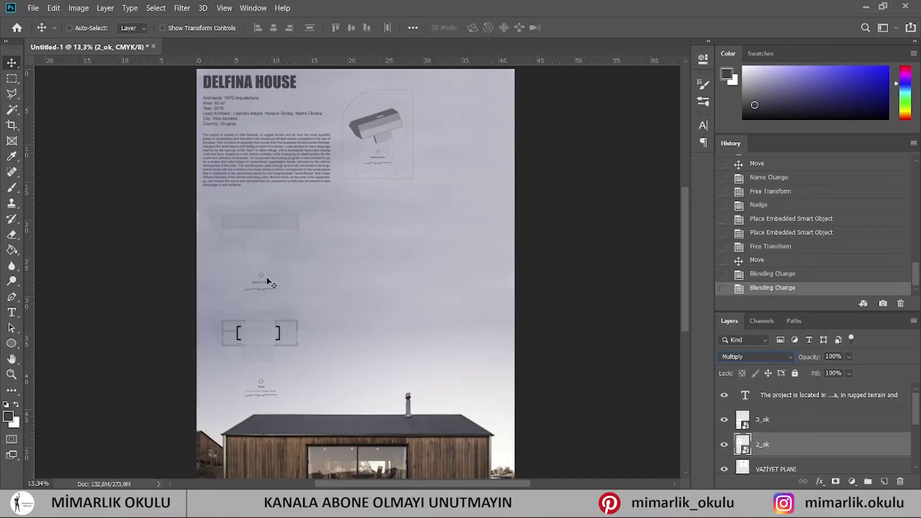
Rasterize the 2_ok layer and move its Planta De Techos caption up toward the drawing.
{"action": "scroll", "coordinate": [220, 240], "scroll_direction": "up", "scroll_amount": 2}
{"action": "scroll", "coordinate": [319, 343], "scroll_direction": "up", "scroll_amount": 2}
{"action": "key", "text": "m"}
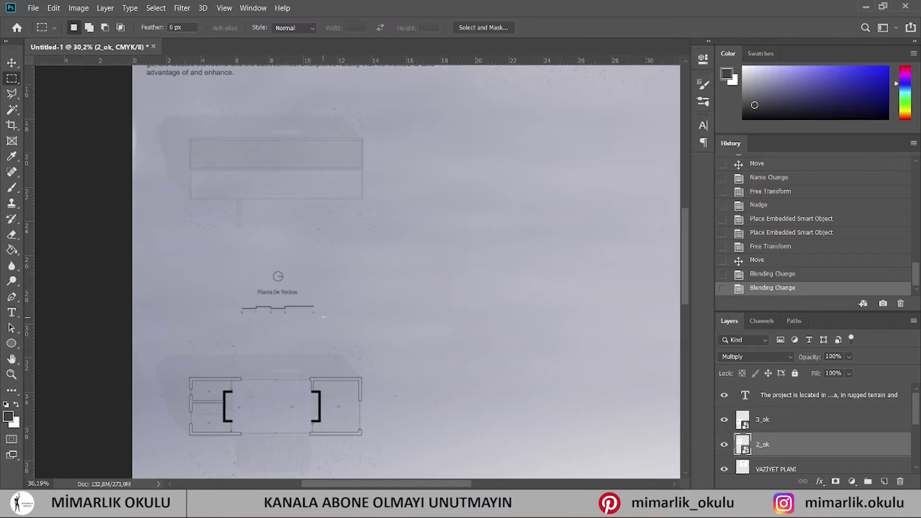
{"action": "left_click_drag", "start_coordinate": [236, 268], "coordinate": [236, 268]}
{"action": "key", "text": "v"}
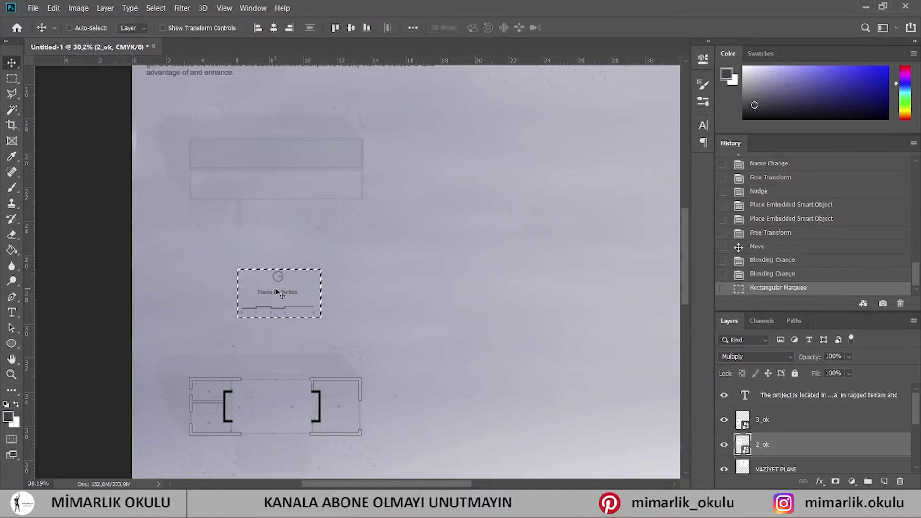
{"action": "right_click", "coordinate": [779, 446]}
{"action": "left_click", "coordinate": [700, 198]}
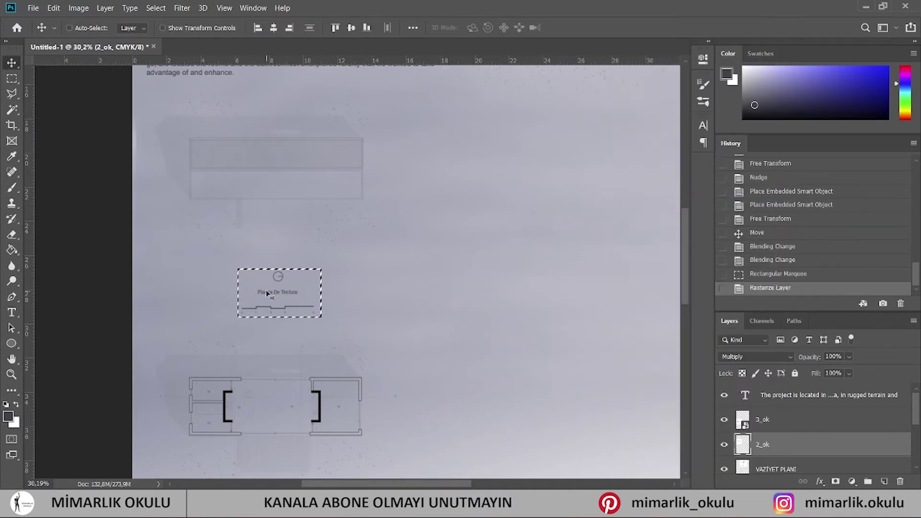
{"action": "left_click_drag", "start_coordinate": [289, 288], "coordinate": [290, 256]}
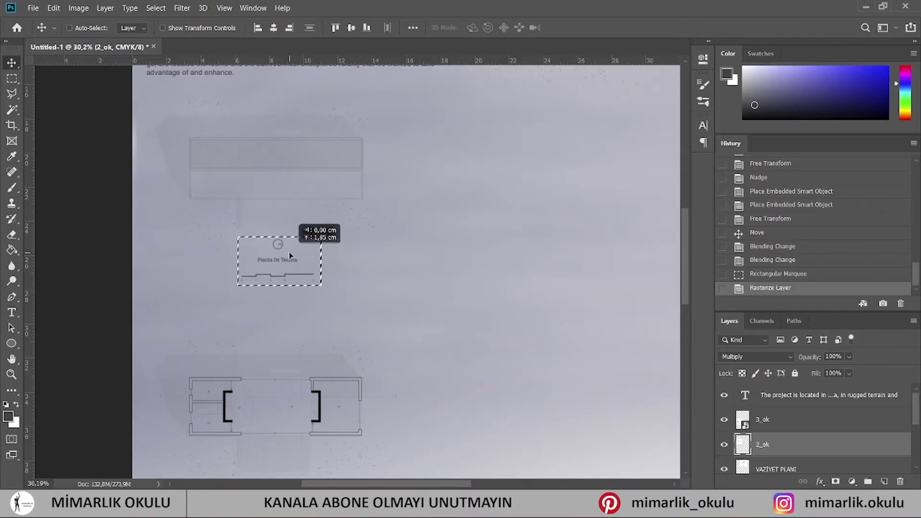
{"action": "scroll", "coordinate": [289, 257], "scroll_direction": "down", "scroll_amount": 3}
{"action": "key", "text": "ctrl+d"}
Rasterize the 3_ok layer and move its Planta caption up beneath the drawing.
{"action": "left_click", "coordinate": [288, 376], "text": "ctrl"}
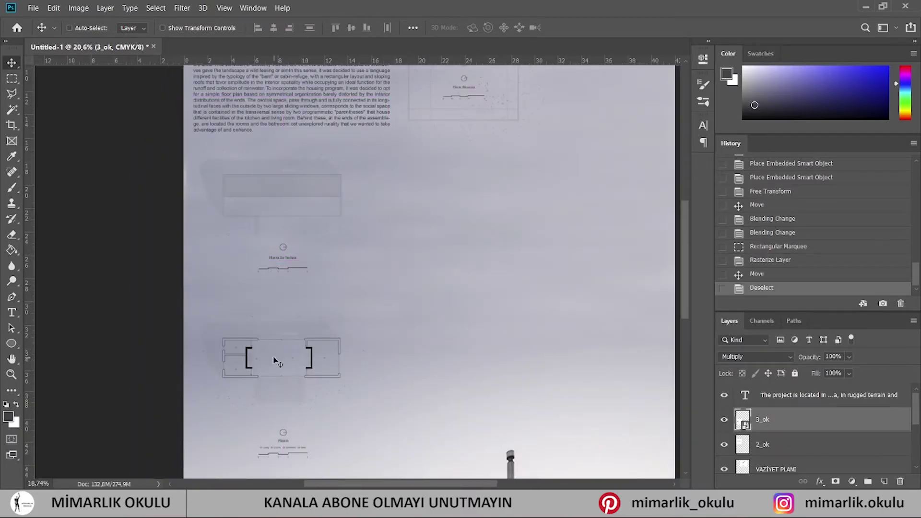
{"action": "scroll", "coordinate": [287, 376], "scroll_direction": "up", "scroll_amount": 3}
{"action": "scroll", "coordinate": [295, 429], "scroll_direction": "up", "scroll_amount": 1}
{"action": "key", "text": "m"}
{"action": "left_click_drag", "start_coordinate": [229, 340], "coordinate": [324, 395]}
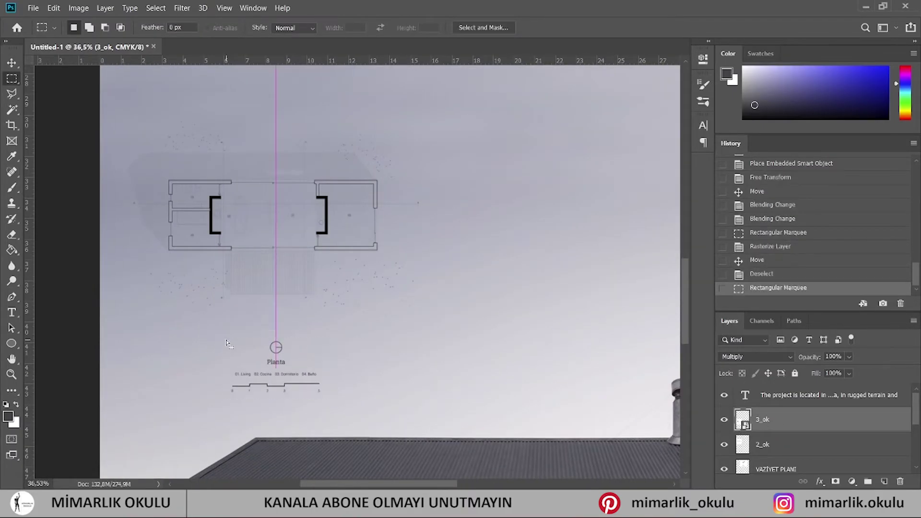
{"action": "scroll", "coordinate": [272, 350], "scroll_direction": "down", "scroll_amount": 1}
{"action": "key", "text": "v"}
{"action": "right_click", "coordinate": [805, 422]}
{"action": "left_click", "coordinate": [695, 202]}
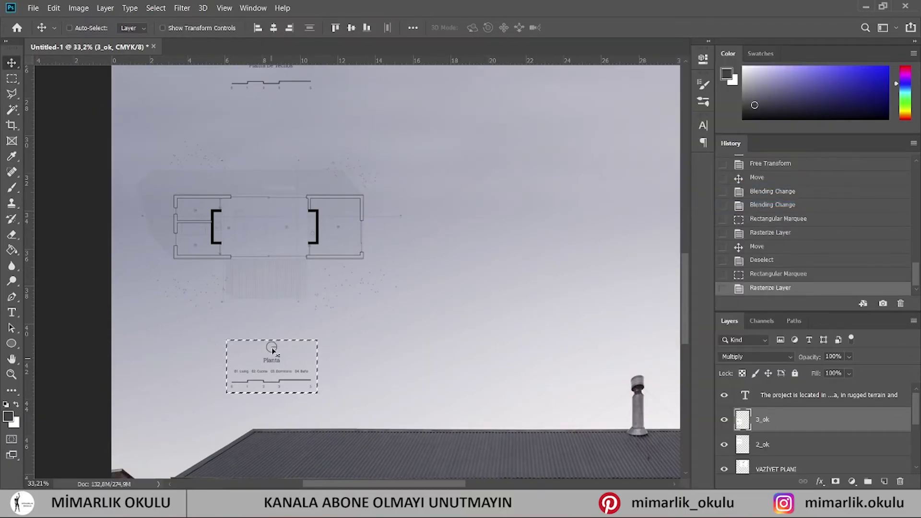
{"action": "left_click_drag", "start_coordinate": [276, 324], "coordinate": [274, 288]}
{"action": "key", "text": "ctrl+d"}
{"action": "scroll", "coordinate": [359, 345], "scroll_direction": "down", "scroll_amount": 4}
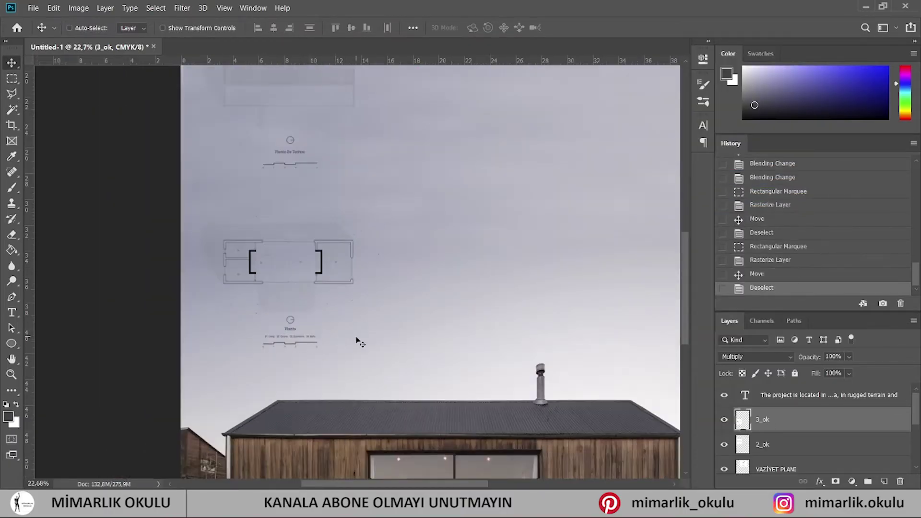
{"action": "left_click", "coordinate": [766, 398]}
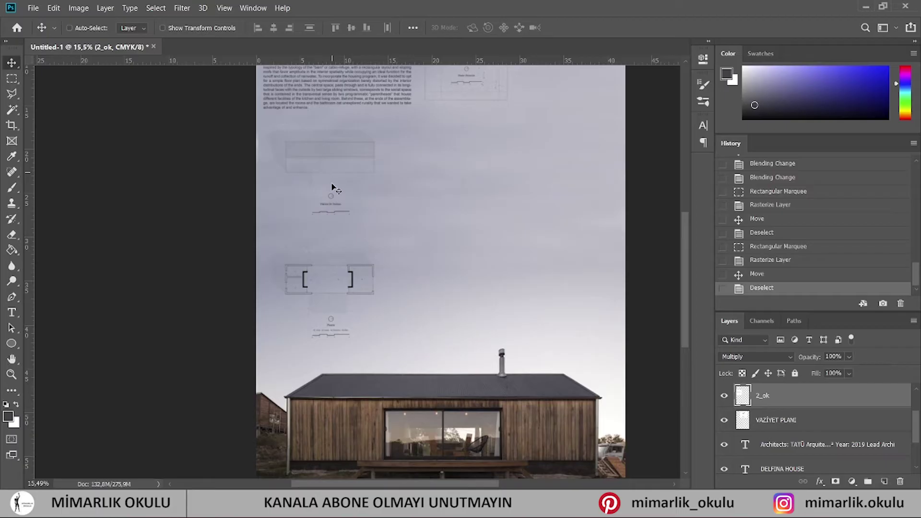
Lower the roof plan slightly, then merge a duplicate into 2_ok and set it to Multiply.
{"action": "left_click_drag", "start_coordinate": [332, 185], "coordinate": [333, 207]}
{"action": "scroll", "coordinate": [772, 425], "scroll_direction": "up", "scroll_amount": 1}
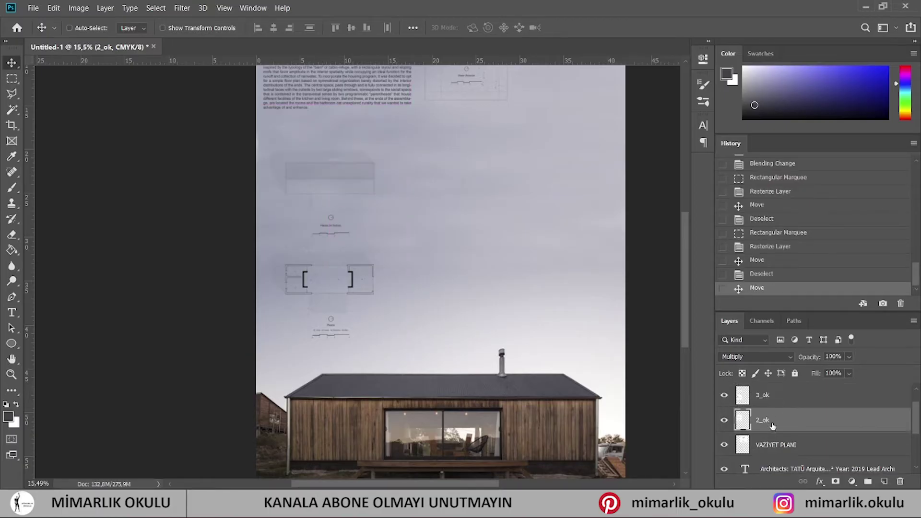
{"action": "key", "text": "ctrl+j"}
{"action": "left_click", "coordinate": [772, 446], "text": "ctrl"}
{"action": "right_click", "coordinate": [768, 446]}
{"action": "left_click", "coordinate": [623, 237]}
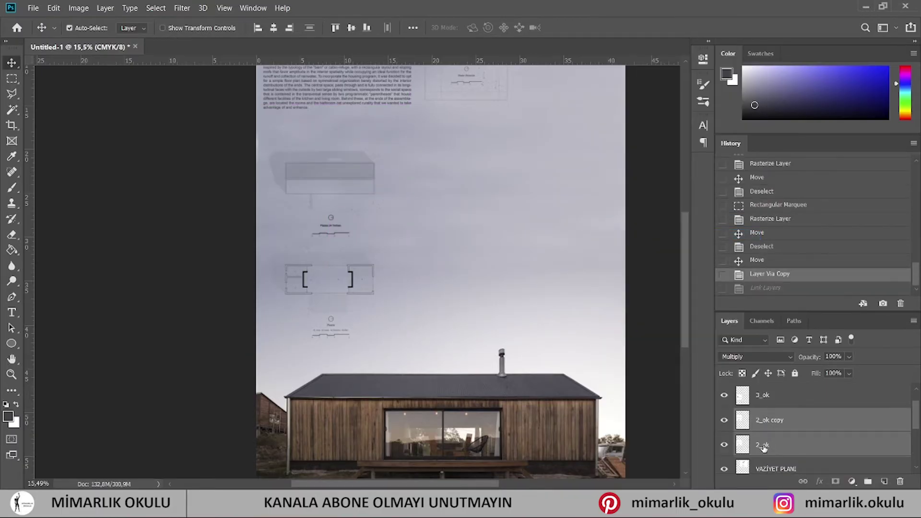
{"action": "right_click", "coordinate": [764, 447]}
{"action": "left_click", "coordinate": [616, 339]}
{"action": "left_click", "coordinate": [756, 356]}
{"action": "left_click", "coordinate": [740, 230]}
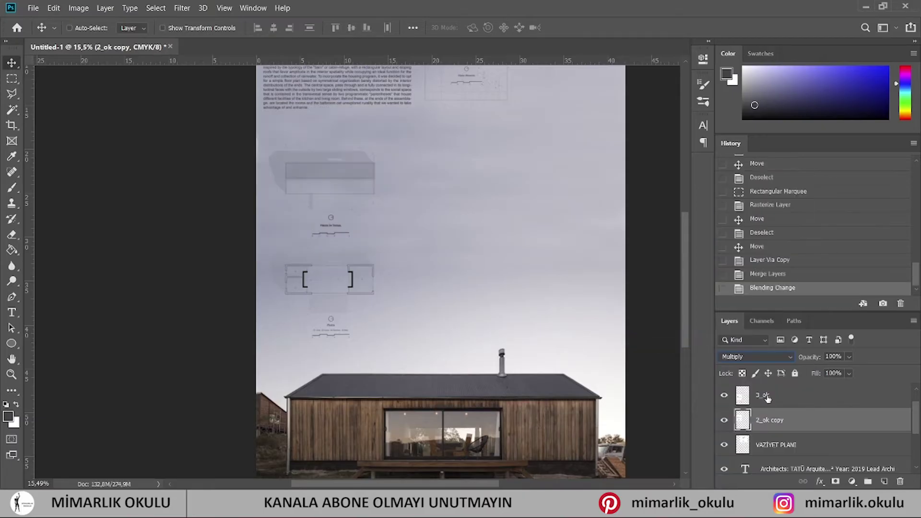
Merge a duplicate of 3_ok into the original and set the floor plan to Multiply.
{"action": "left_click", "coordinate": [768, 398]}
{"action": "scroll", "coordinate": [767, 403], "scroll_direction": "up", "scroll_amount": 1}
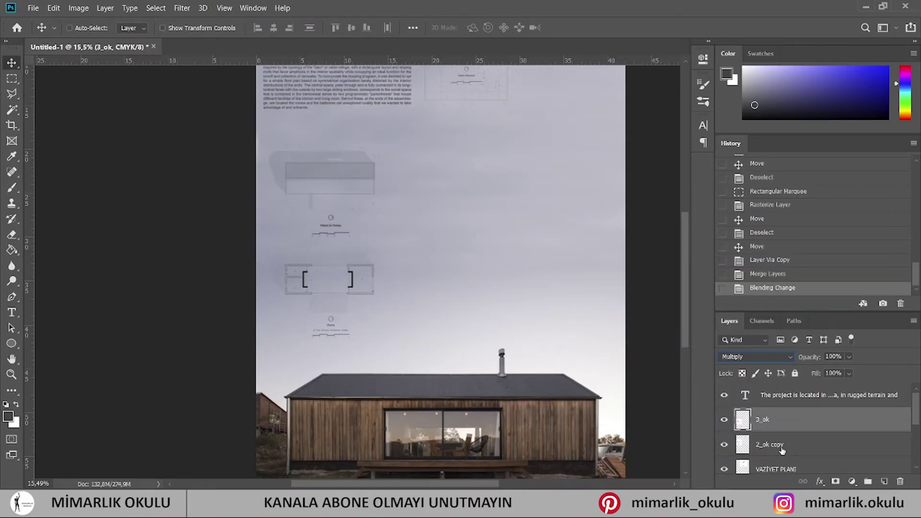
{"action": "key", "text": "ctrl+j"}
{"action": "left_click", "coordinate": [775, 443], "text": "ctrl"}
{"action": "right_click", "coordinate": [772, 444]}
{"action": "left_click", "coordinate": [619, 342]}
{"action": "left_click", "coordinate": [755, 356]}
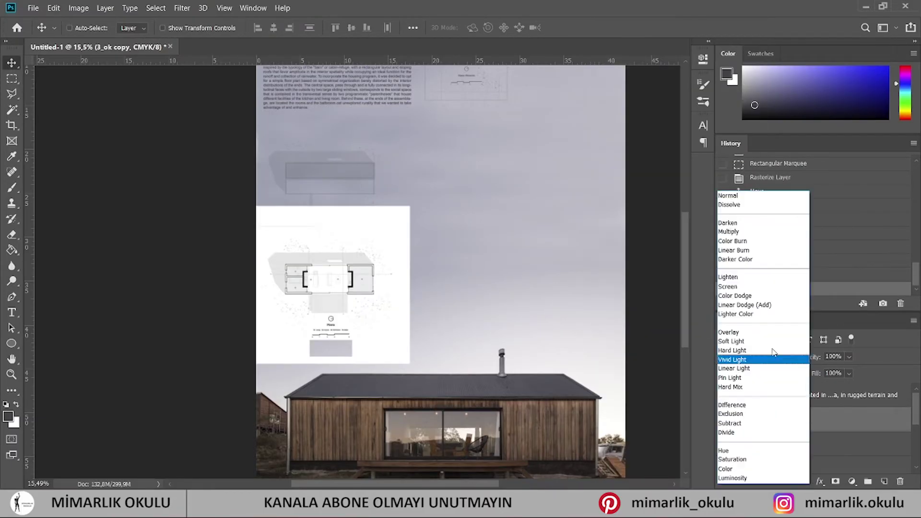
{"action": "left_click", "coordinate": [729, 231]}
Enlarge both plans together to about 112%, then return to the Delfina House folder in Explorer.
{"action": "scroll", "coordinate": [809, 463], "scroll_direction": "down", "scroll_amount": 1}
{"action": "left_click", "coordinate": [774, 422], "text": "ctrl"}
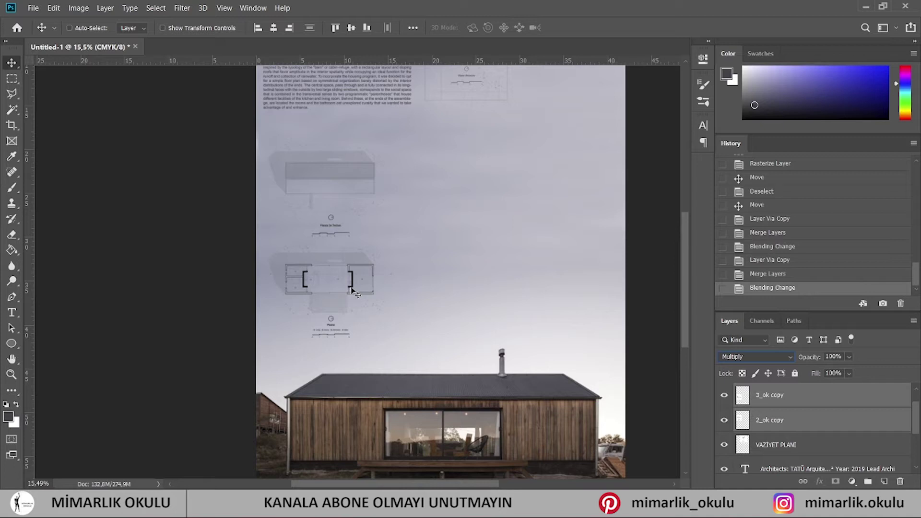
{"action": "scroll", "coordinate": [352, 290], "scroll_direction": "down", "scroll_amount": 2}
{"action": "key", "text": "ctrl+t"}
{"action": "left_click_drag", "start_coordinate": [397, 348], "coordinate": [422, 377]}
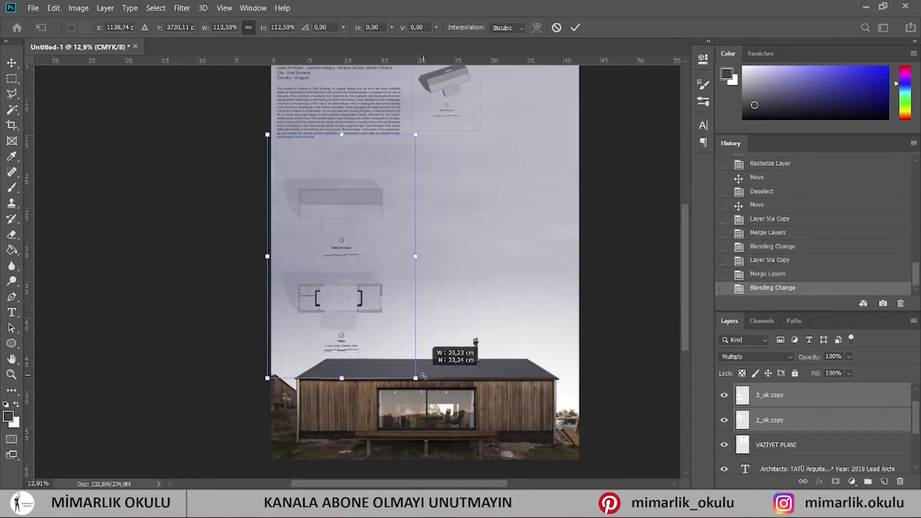
{"action": "key", "text": "Return"}
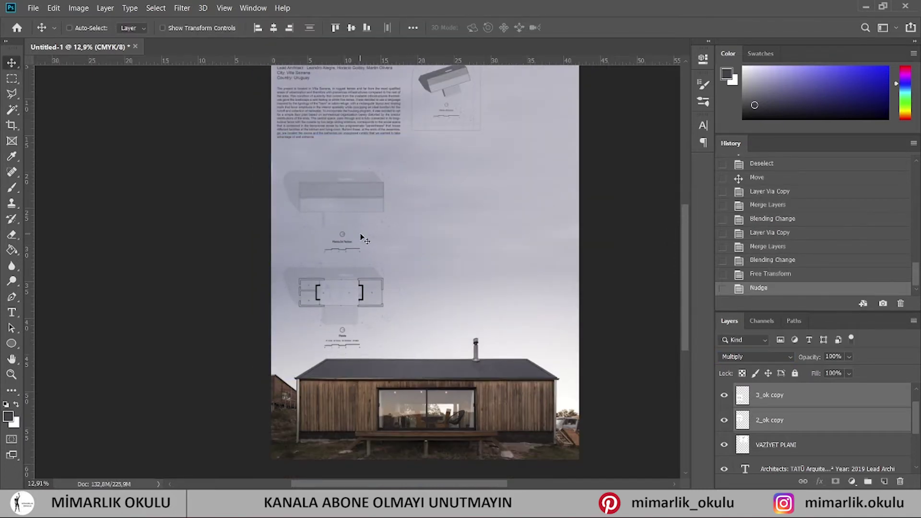
{"action": "key", "text": "alt+Tab"}
{"action": "key", "text": "alt+Up"}
Place the section drawings from the Sections folder, enlarge them, and blend with Multiply.
{"action": "double_click", "coordinate": [495, 274]}
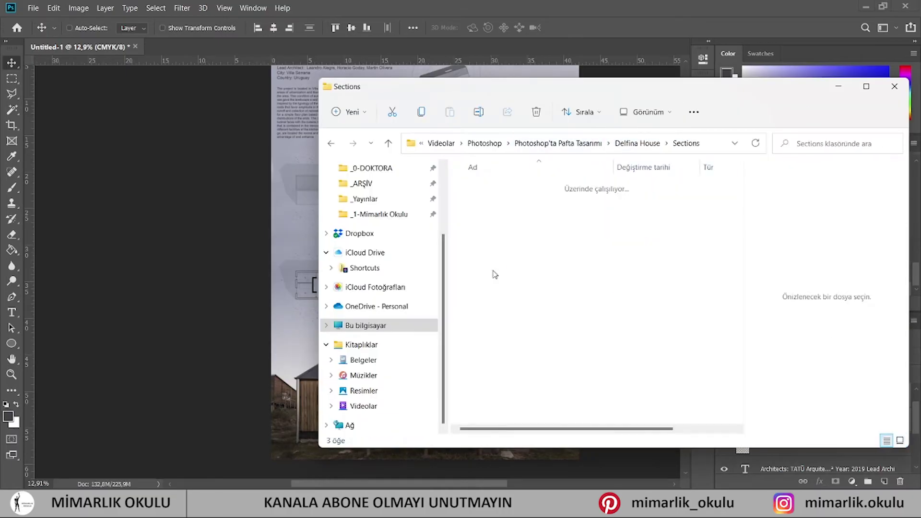
{"action": "left_click_drag", "start_coordinate": [559, 196], "coordinate": [416, 279]}
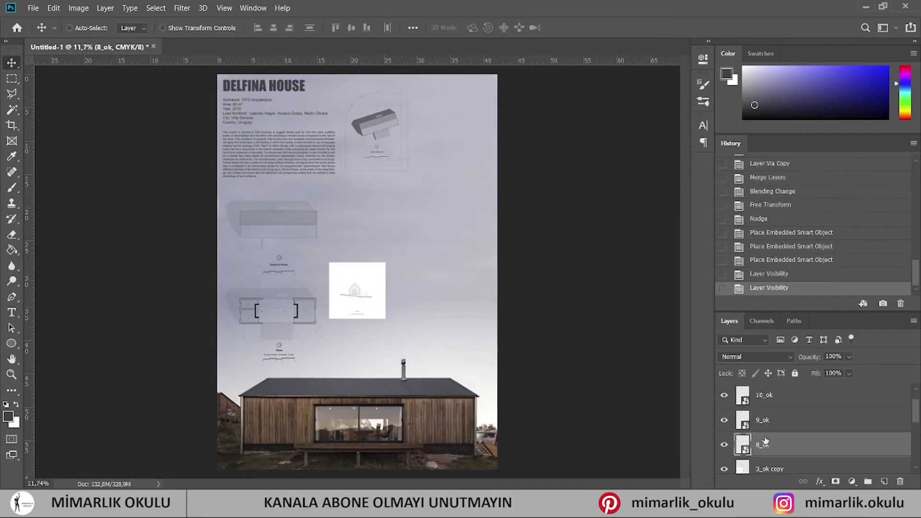
{"action": "key", "text": "ctrl+t"}
{"action": "left_click_drag", "start_coordinate": [385, 318], "coordinate": [458, 346]}
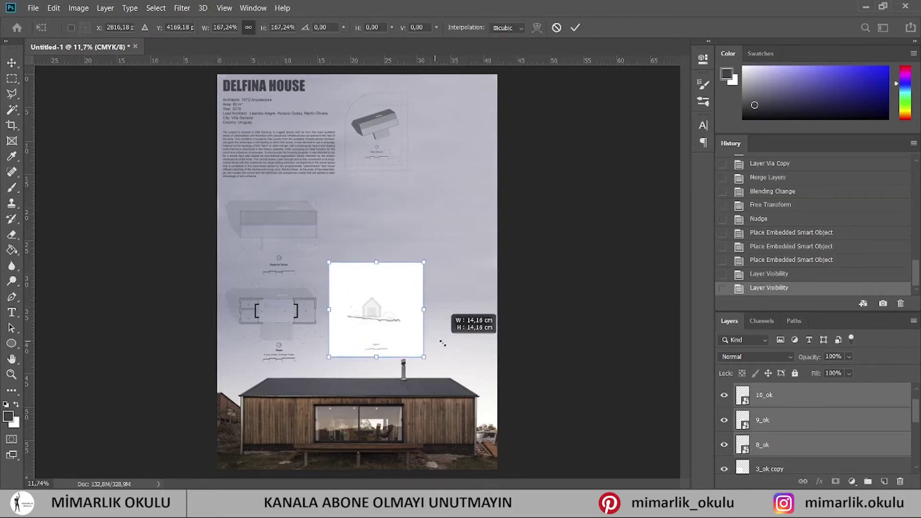
{"action": "key", "text": "Return"}
{"action": "left_click", "coordinate": [755, 356]}
{"action": "left_click", "coordinate": [741, 244]}
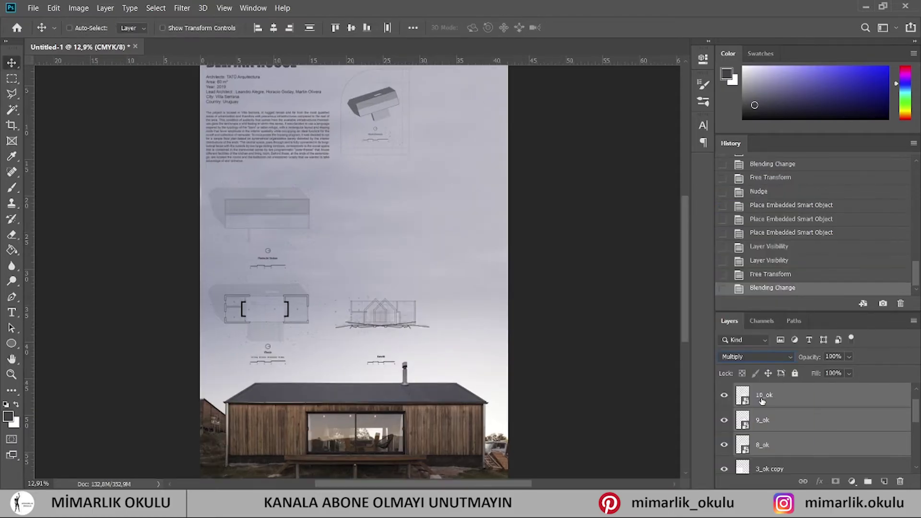
Spread the sections apart: 10_ok aside, 9_ok up, and 8_ok (Corte AA) left.
{"action": "left_click_drag", "start_coordinate": [449, 320], "coordinate": [527, 320]}
{"action": "left_click", "coordinate": [400, 341], "text": "ctrl"}
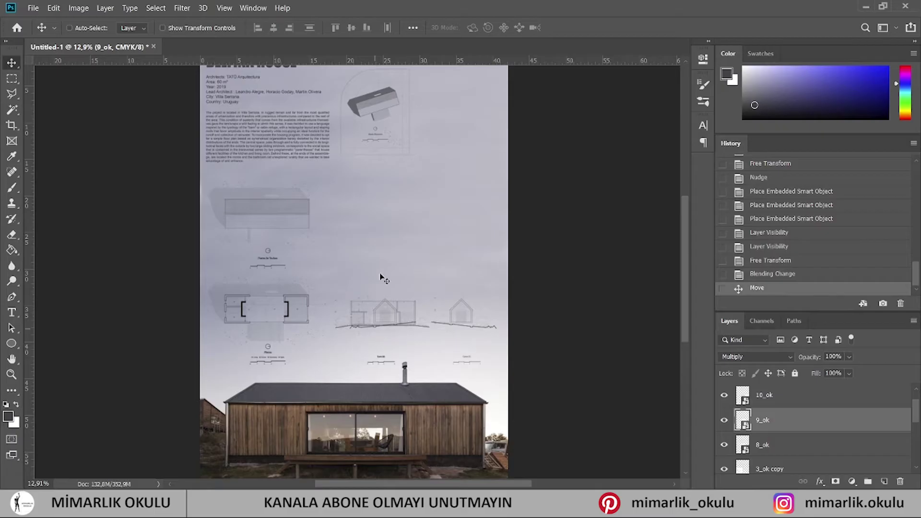
{"action": "left_click_drag", "start_coordinate": [383, 278], "coordinate": [382, 267]}
{"action": "scroll", "coordinate": [419, 343], "scroll_direction": "up", "scroll_amount": 5}
{"action": "left_click", "coordinate": [781, 444]}
{"action": "left_click_drag", "start_coordinate": [350, 301], "coordinate": [336, 301]}
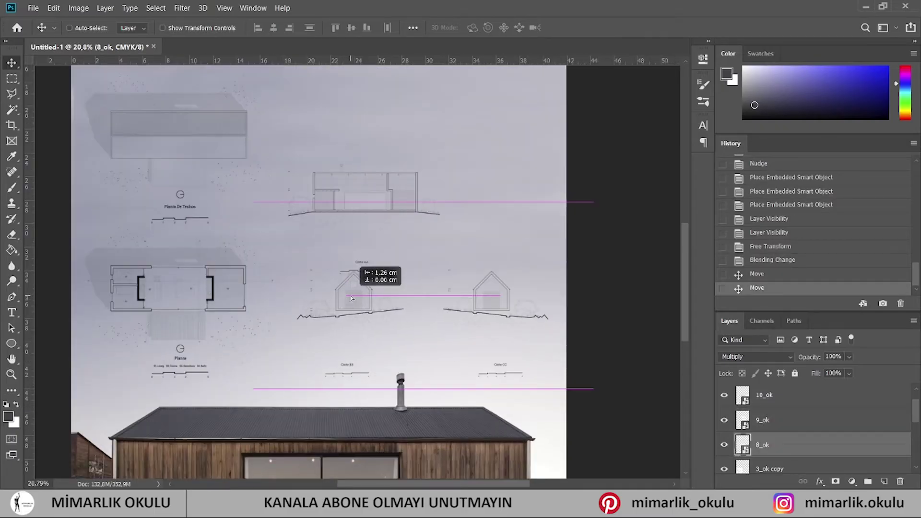
{"action": "scroll", "coordinate": [421, 236], "scroll_direction": "down", "scroll_amount": 2}
{"action": "scroll", "coordinate": [417, 247], "scroll_direction": "up", "scroll_amount": 3}
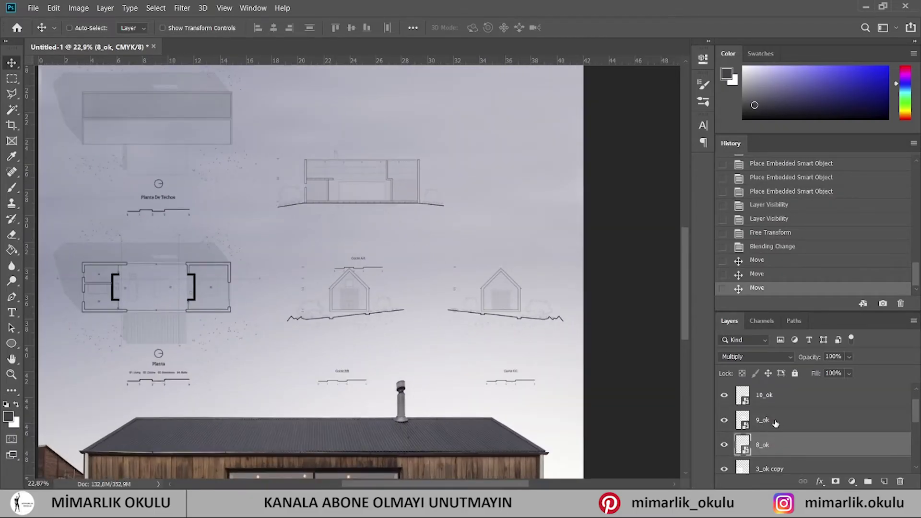
Inspect the 10_ok and 9_ok layers, cycling layer selection and toggling 9_ok visibility.
{"action": "left_click", "coordinate": [775, 422]}
{"action": "key", "text": "ctrl+t"}
{"action": "key", "text": "Escape"}
{"action": "key", "text": "alt+bracketright"}
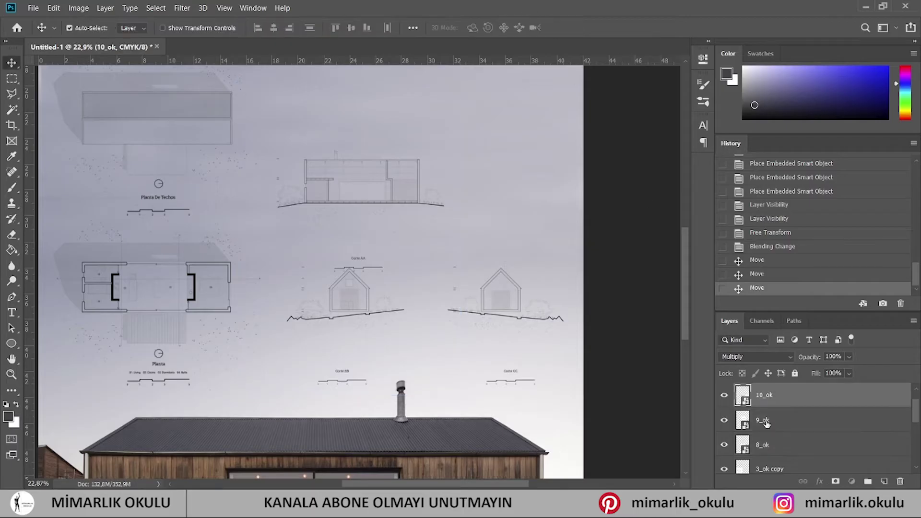
{"action": "left_click", "coordinate": [765, 422]}
{"action": "key", "text": "ctrl+t"}
{"action": "key", "text": "Escape"}
{"action": "key", "text": "alt+bracketleft"}
{"action": "left_click", "coordinate": [724, 420]}
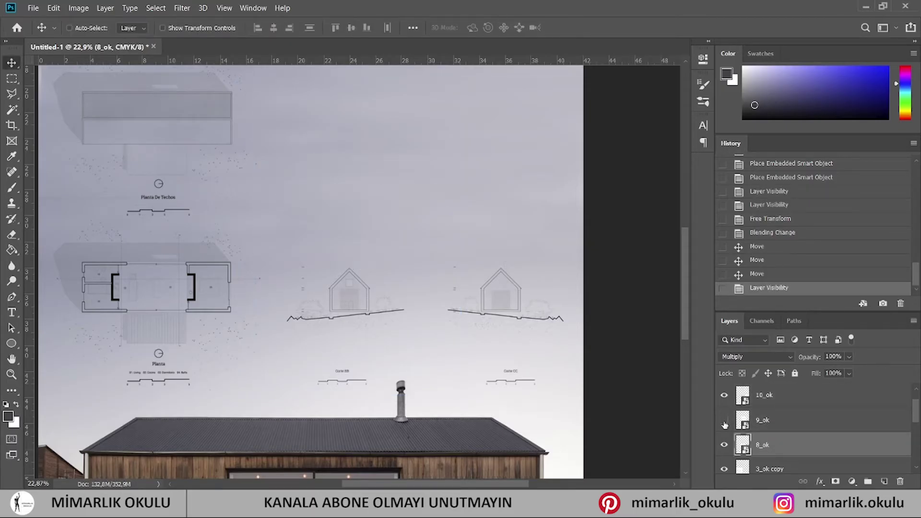
{"action": "left_click", "coordinate": [776, 395]}
Enlarge 8_ok and 10_ok together and nudge them into one row below the long section.
{"action": "left_click", "coordinate": [775, 445], "text": "ctrl"}
{"action": "key", "text": "ctrl+t"}
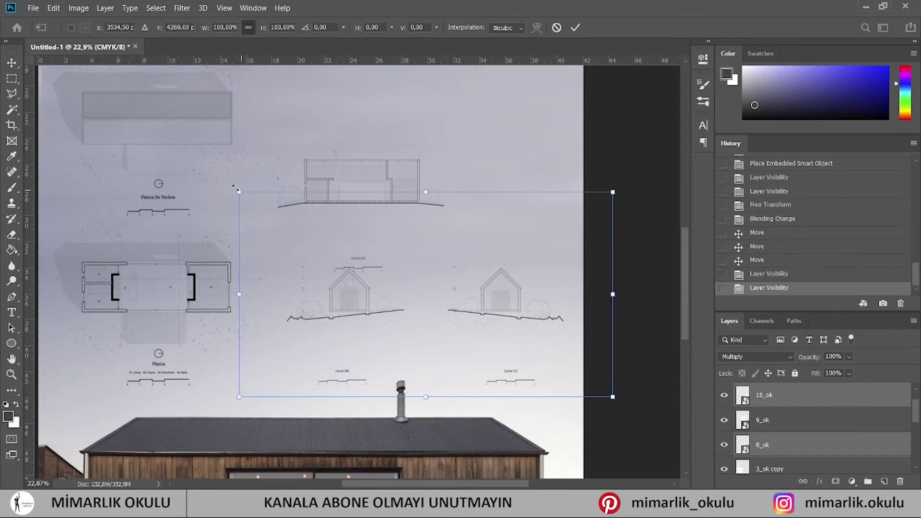
{"action": "left_click_drag", "start_coordinate": [204, 163], "coordinate": [173, 148]}
{"action": "key", "text": "Return"}
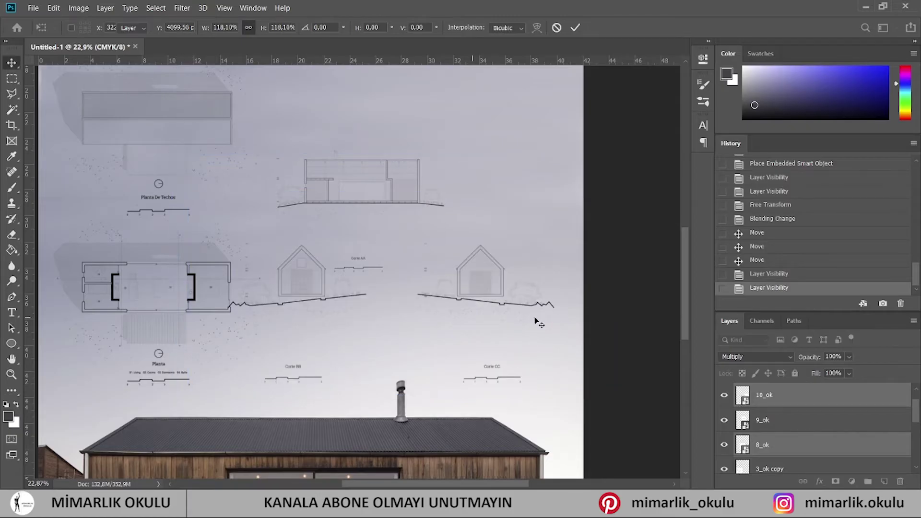
{"action": "key", "text": "Up"}
{"action": "key", "text": "shift+Right"}
{"action": "key", "text": "shift+Right"}
{"action": "key", "text": "shift+Right"}
{"action": "key", "text": "shift+Right"}
{"action": "key", "text": "shift+Right"}
{"action": "key", "text": "shift+Right"}
{"action": "key", "text": "shift+Right"}
{"action": "key", "text": "shift+Right"}
{"action": "key", "text": "shift+Right"}
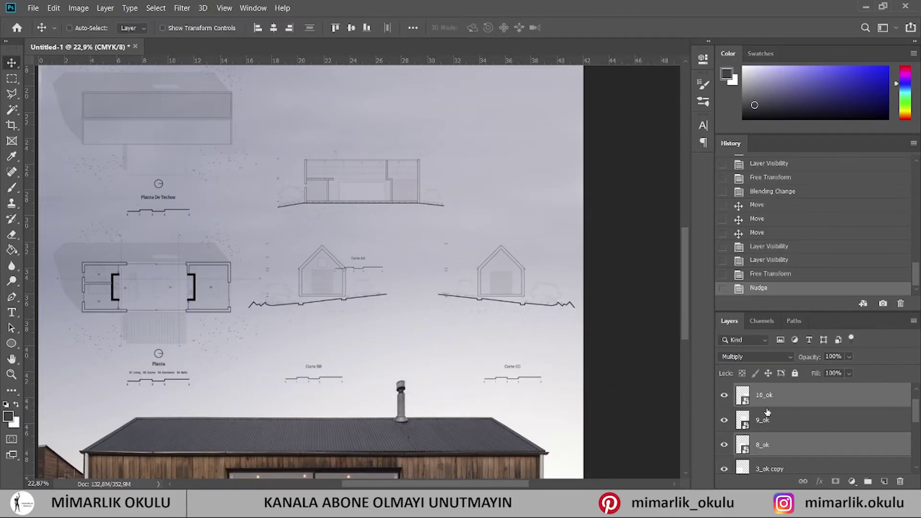
{"action": "key", "text": "shift+Right"}
{"action": "key", "text": "shift+Right"}
{"action": "key", "text": "shift+Right"}
{"action": "left_click", "coordinate": [778, 393]}
{"action": "left_click", "coordinate": [770, 455]}
{"action": "key", "text": "shift+Right"}
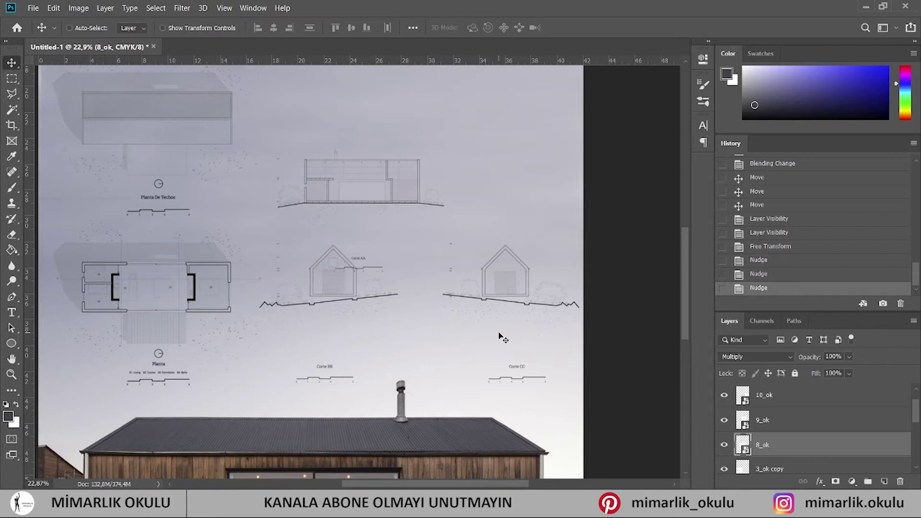
{"action": "left_click_drag", "start_coordinate": [389, 296], "coordinate": [380, 296]}
Rasterize the 8_ok and 10_ok section layers.
{"action": "right_click", "coordinate": [786, 446]}
{"action": "left_click", "coordinate": [676, 199]}
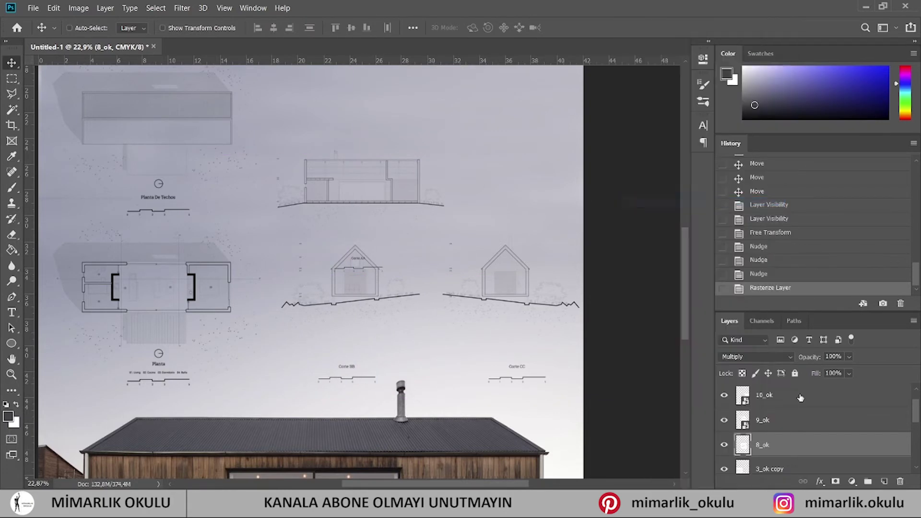
{"action": "right_click", "coordinate": [768, 396]}
{"action": "left_click", "coordinate": [638, 201]}
{"action": "scroll", "coordinate": [336, 336], "scroll_direction": "up", "scroll_amount": 1}
Move the Corte CC and Corte BB titles and scale bars up under their drawings.
{"action": "key", "text": "m"}
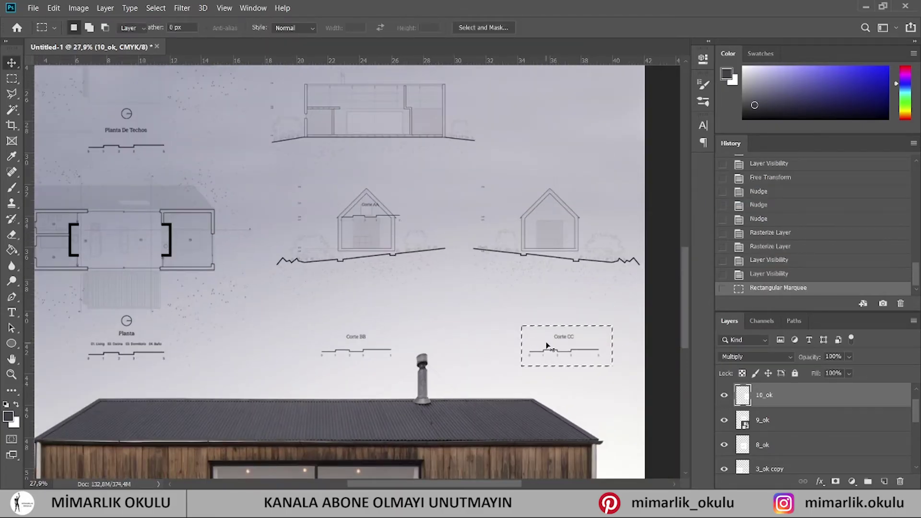
{"action": "key", "text": "v"}
{"action": "left_click_drag", "start_coordinate": [562, 298], "coordinate": [562, 247]}
{"action": "key", "text": "ctrl+d"}
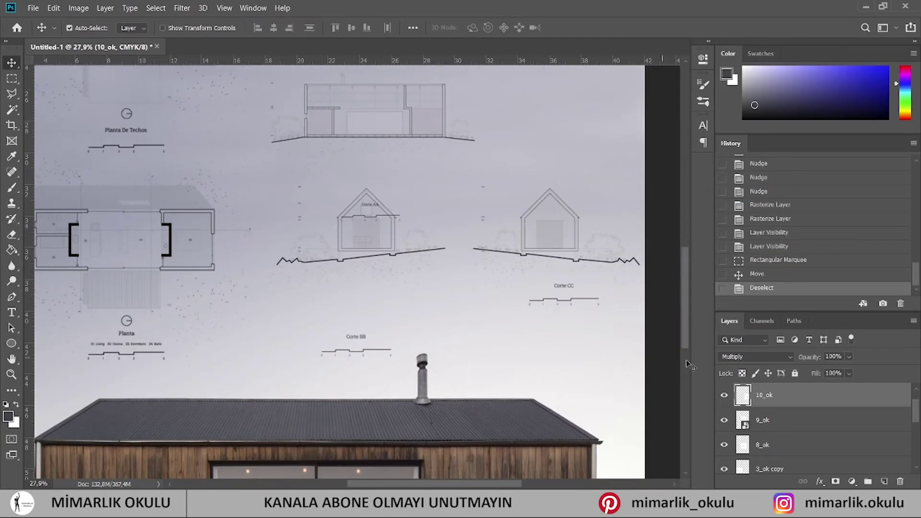
{"action": "left_click", "coordinate": [772, 446]}
{"action": "key", "text": "m"}
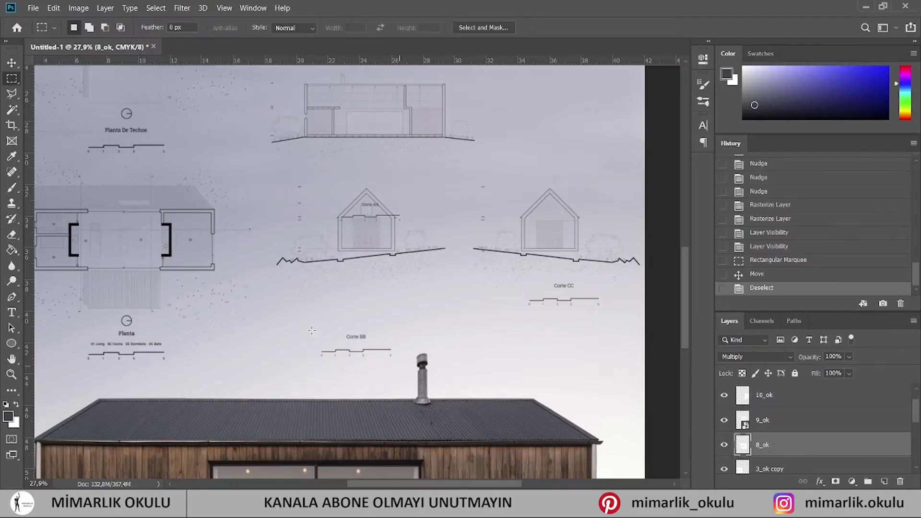
{"action": "key", "text": "v"}
{"action": "mouse_move", "coordinate": [312, 330]}
{"action": "left_mouse_down"}
{"action": "mouse_move", "coordinate": [400, 367]}
{"action": "mouse_move", "coordinate": [357, 300]}
{"action": "left_mouse_up"}
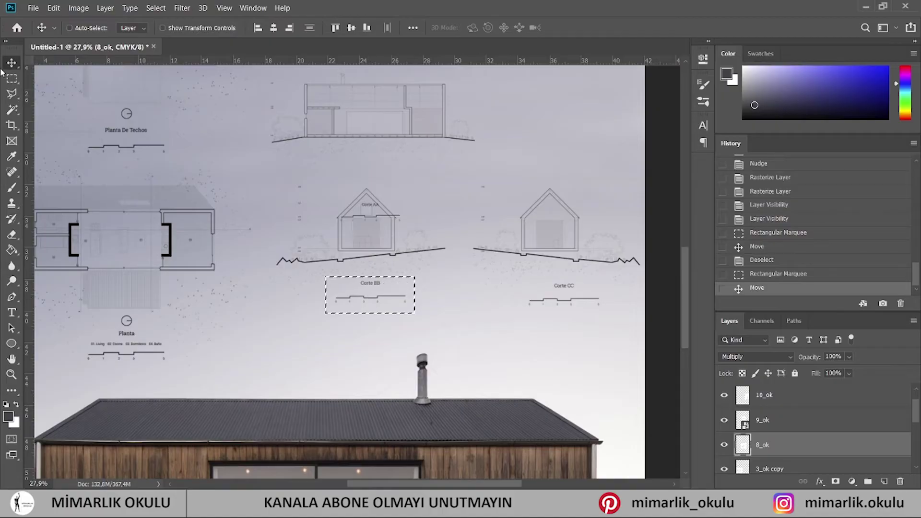
{"action": "key", "text": "ctrl+d"}
Move layer 10_ok below 9_ok and align the Corte CC drawing with the others.
{"action": "left_click_drag", "start_coordinate": [770, 398], "coordinate": [767, 431]}
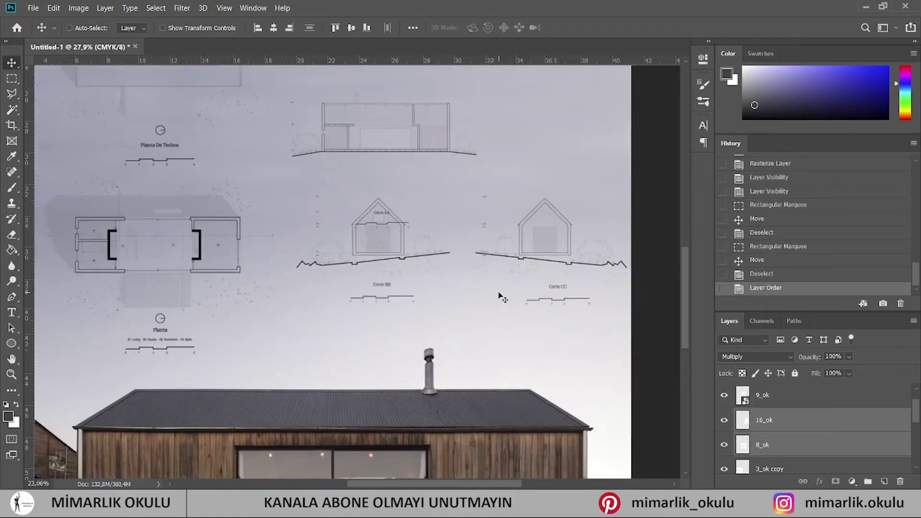
{"action": "scroll", "coordinate": [524, 273], "scroll_direction": "down", "scroll_amount": 3}
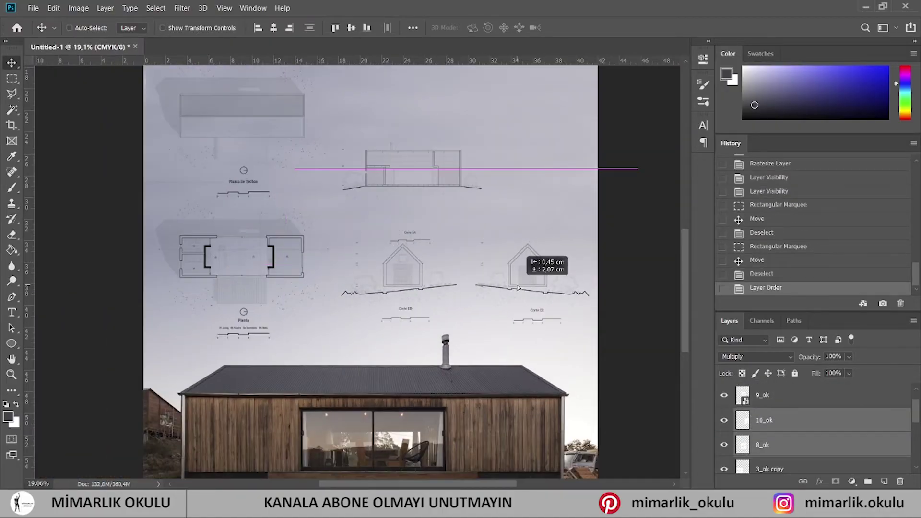
{"action": "left_click_drag", "start_coordinate": [515, 282], "coordinate": [537, 255]}
{"action": "scroll", "coordinate": [412, 188], "scroll_direction": "up", "scroll_amount": 3}
Rasterize 9_ok and move the Corte AA label up under the long section.
{"action": "key", "text": "m"}
{"action": "left_click_drag", "start_coordinate": [366, 258], "coordinate": [465, 289]}
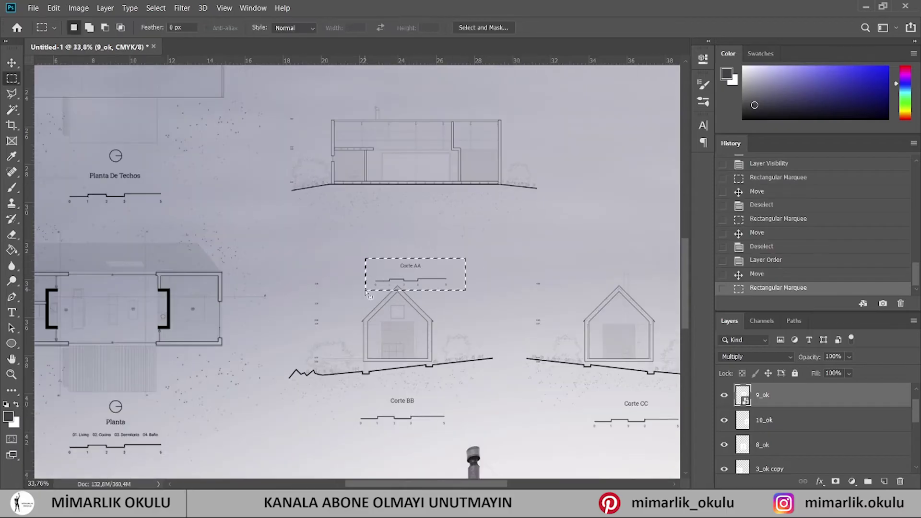
{"action": "right_click", "coordinate": [772, 394]}
{"action": "left_click", "coordinate": [628, 207]}
{"action": "key", "text": "v"}
{"action": "left_click_drag", "start_coordinate": [426, 222], "coordinate": [421, 159]}
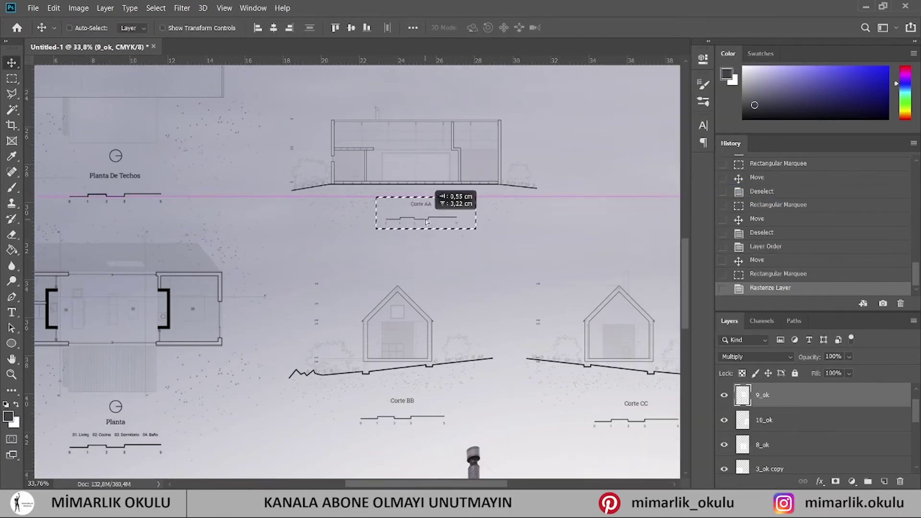
{"action": "key", "text": "ctrl+d"}
{"action": "scroll", "coordinate": [391, 202], "scroll_direction": "down", "scroll_amount": 3}
{"action": "scroll", "coordinate": [391, 203], "scroll_direction": "down", "scroll_amount": 1}
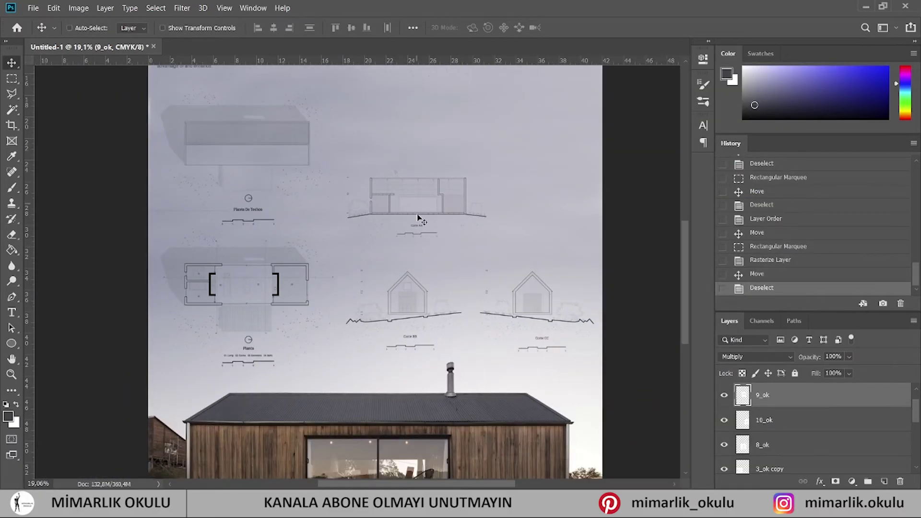
{"action": "left_click_drag", "start_coordinate": [421, 218], "coordinate": [423, 207]}
{"action": "key", "text": "alt+Tab"}
Place the 4_ok elevation from the Elevations folder and set it to Multiply.
{"action": "left_click", "coordinate": [637, 143]}
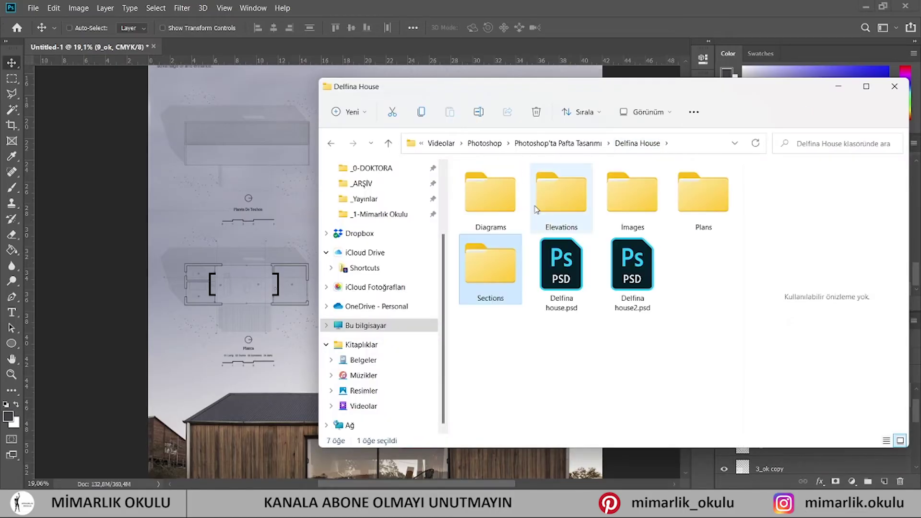
{"action": "double_click", "coordinate": [549, 216]}
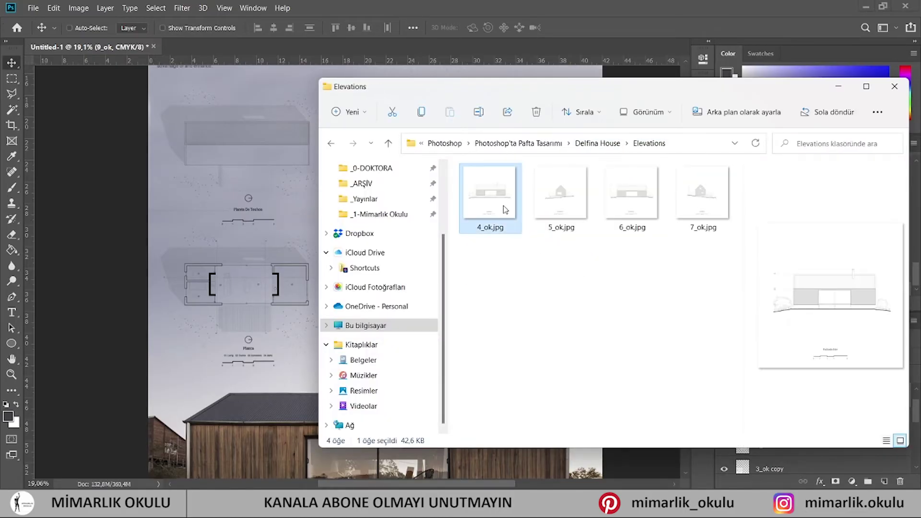
{"action": "left_click_drag", "start_coordinate": [493, 193], "coordinate": [395, 282]}
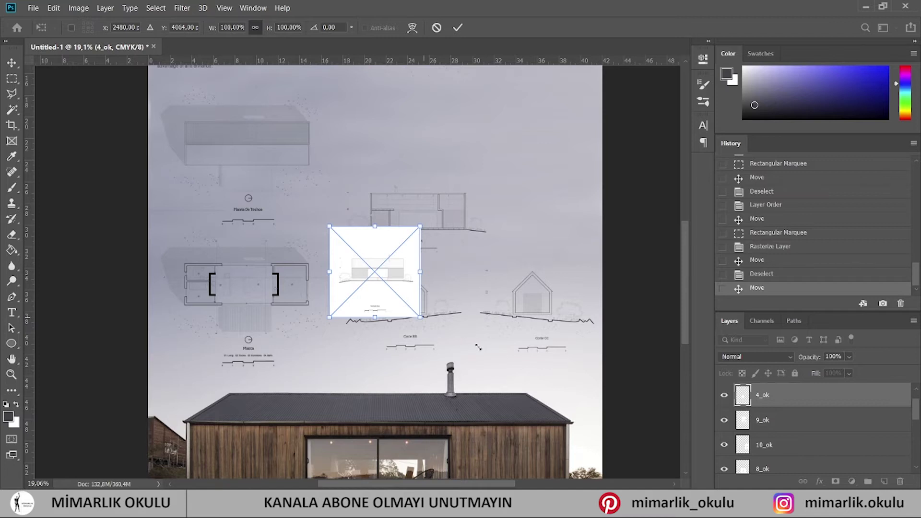
{"action": "left_click_drag", "start_coordinate": [478, 347], "coordinate": [463, 360]}
{"action": "left_click", "coordinate": [755, 356]}
{"action": "left_click", "coordinate": [738, 229]}
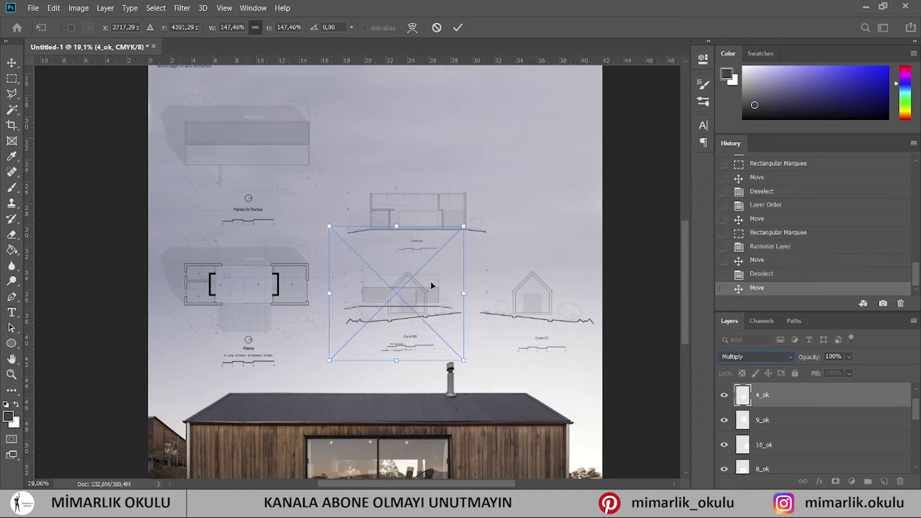
Move the 4_ok elevation over the Corte AA area and nudge it left.
{"action": "scroll", "coordinate": [433, 283], "scroll_direction": "up", "scroll_amount": 2}
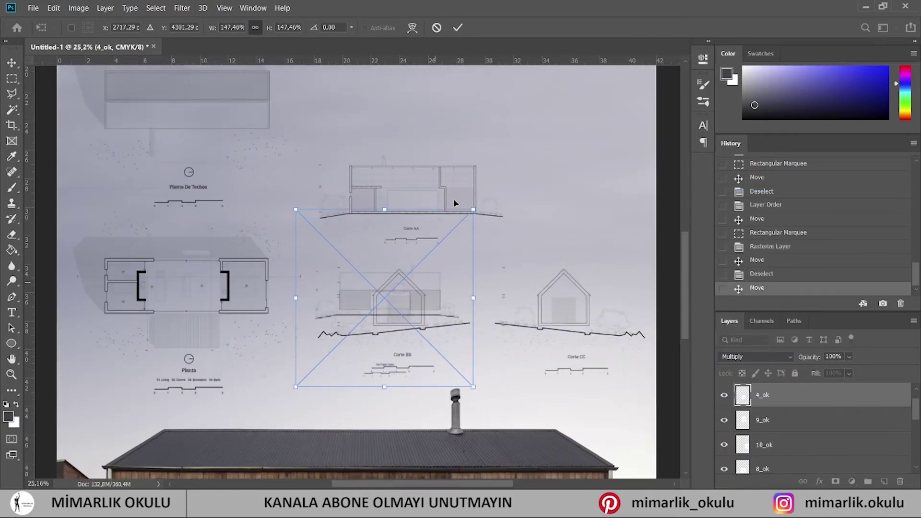
{"action": "left_click_drag", "start_coordinate": [430, 285], "coordinate": [469, 176]}
{"action": "scroll", "coordinate": [450, 159], "scroll_direction": "up", "scroll_amount": 1}
{"action": "scroll", "coordinate": [459, 216], "scroll_direction": "up", "scroll_amount": 6}
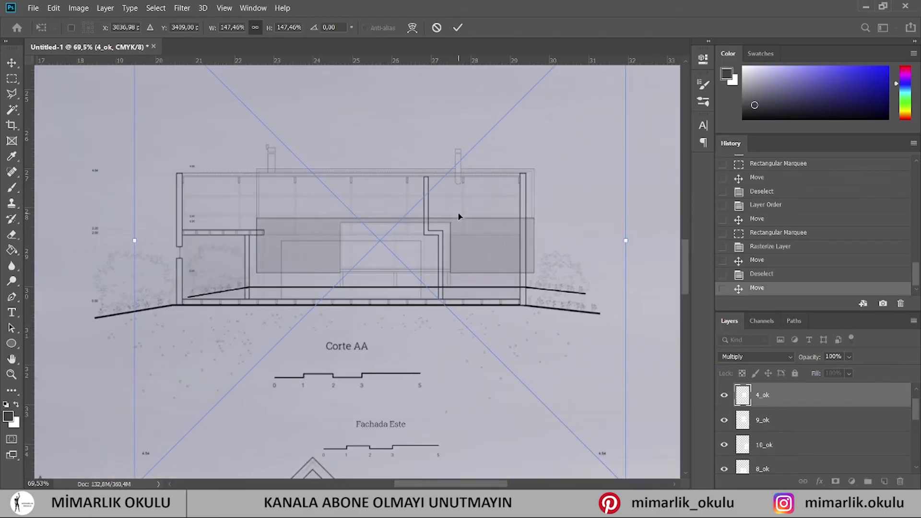
{"action": "key", "text": "Left"}
{"action": "key", "text": "Left"}
{"action": "key", "text": "Left"}
{"action": "scroll", "coordinate": [341, 222], "scroll_direction": "down", "scroll_amount": 2}
{"action": "scroll", "coordinate": [261, 340], "scroll_direction": "down", "scroll_amount": 2}
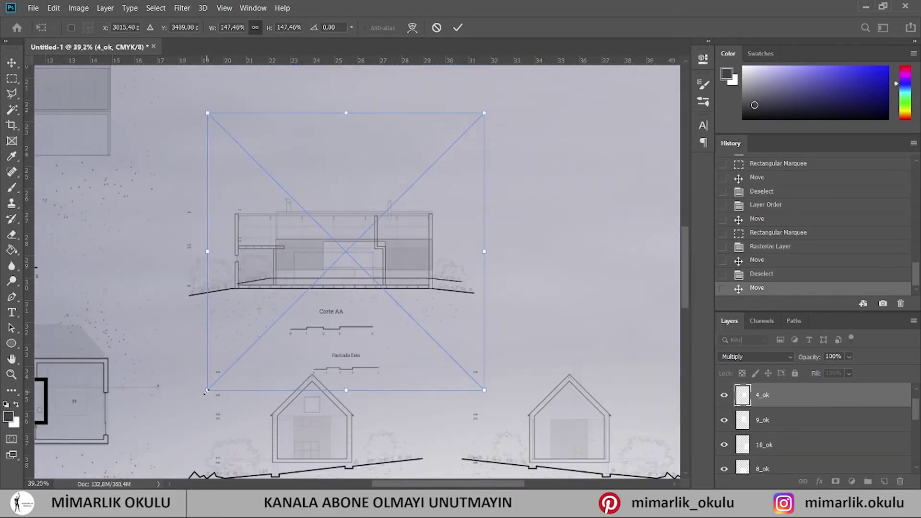
Enlarge and commit the elevation beside the long section, then nudge 9_ok left.
{"action": "left_click_drag", "start_coordinate": [194, 402], "coordinate": [132, 464]}
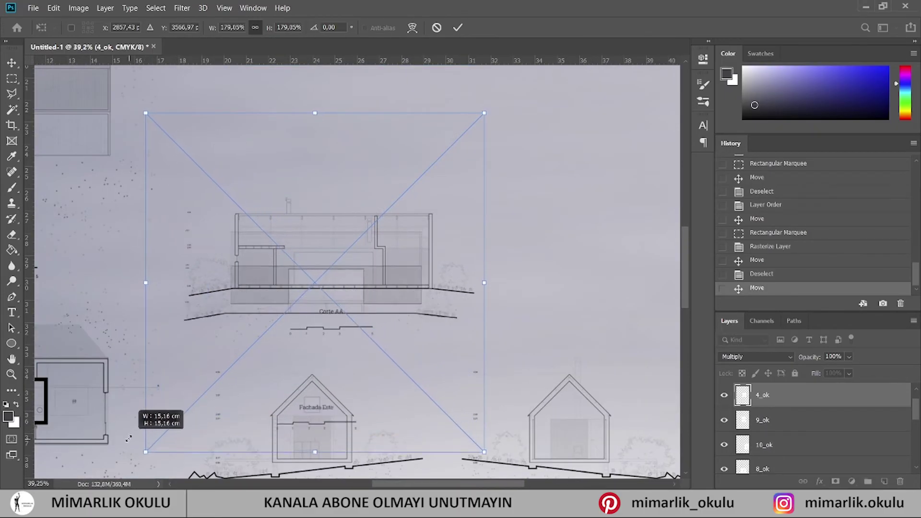
{"action": "key", "text": "Right"}
{"action": "key", "text": "Right"}
{"action": "key", "text": "Right"}
{"action": "key", "text": "Right"}
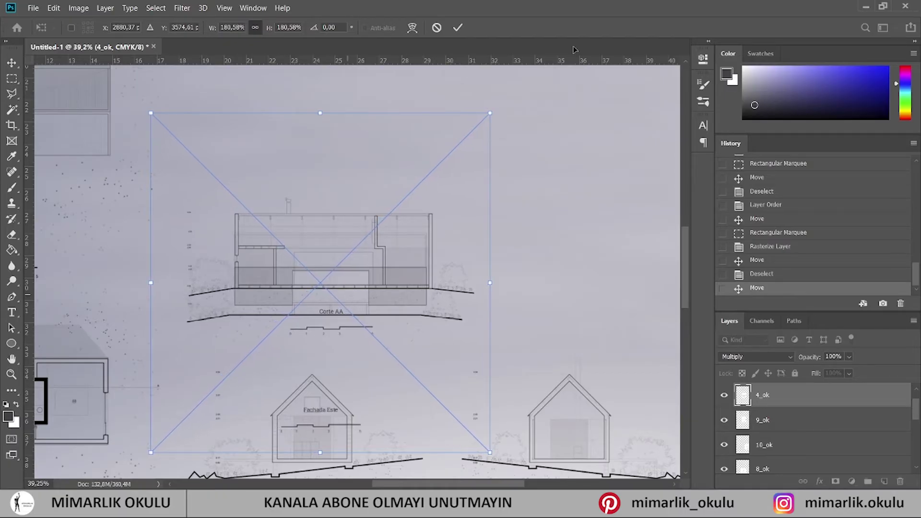
{"action": "left_click_drag", "start_coordinate": [495, 110], "coordinate": [496, 110]}
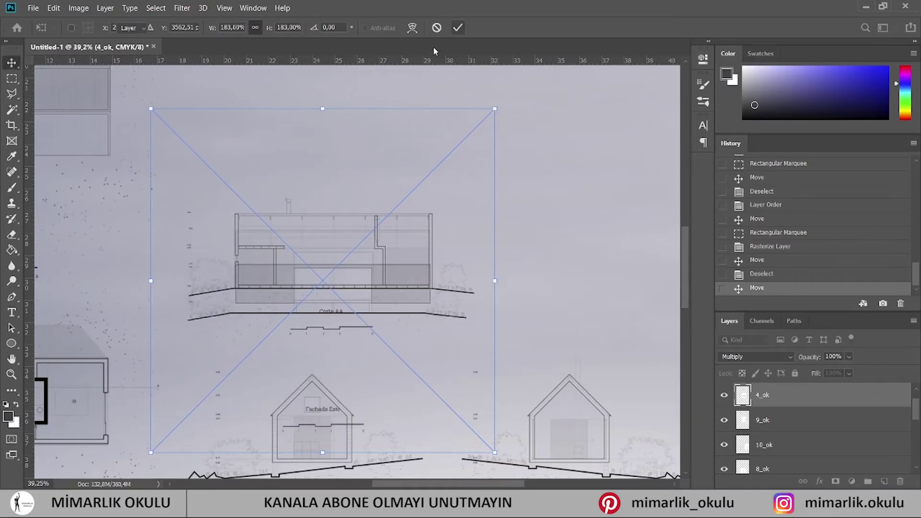
{"action": "key", "text": "Return"}
{"action": "scroll", "coordinate": [369, 245], "scroll_direction": "down", "scroll_amount": 5}
{"action": "left_click_drag", "start_coordinate": [358, 281], "coordinate": [509, 265]}
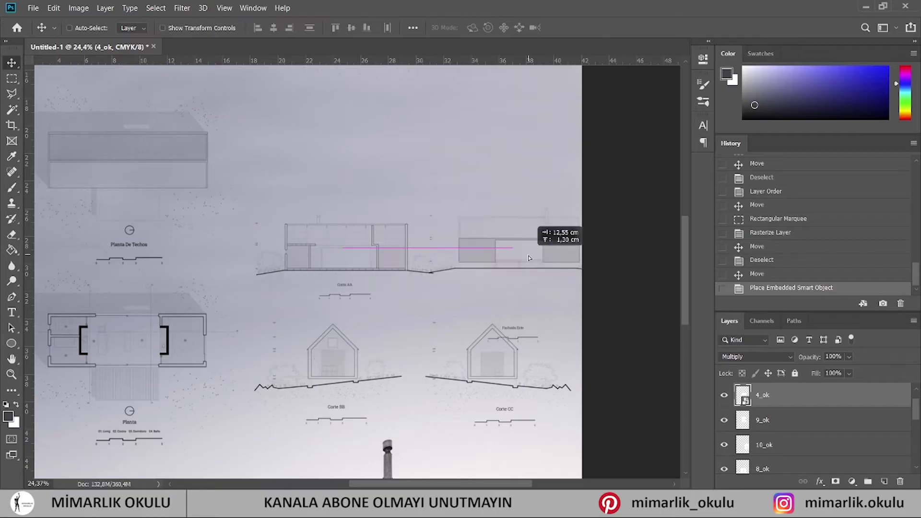
{"action": "left_click", "coordinate": [773, 421]}
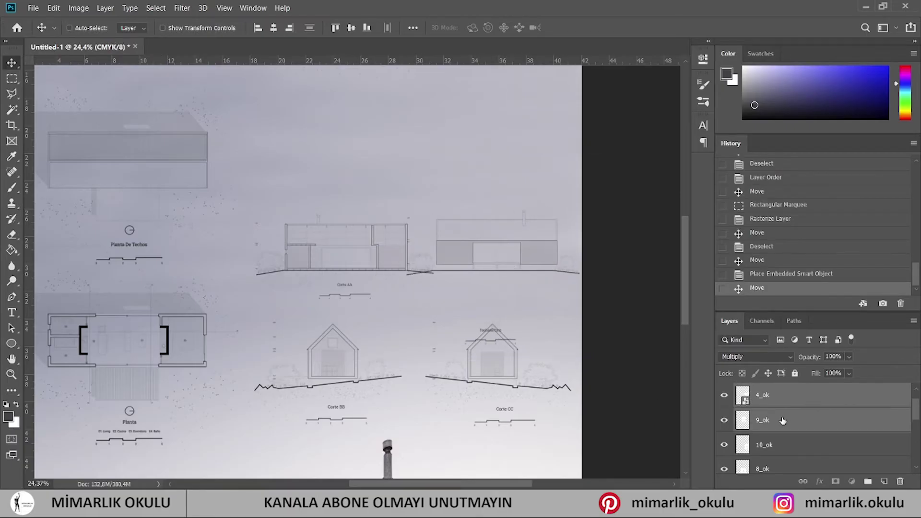
{"action": "key", "text": "Left"}
{"action": "key", "text": "Left"}
{"action": "key", "text": "Left"}
{"action": "key", "text": "Left"}
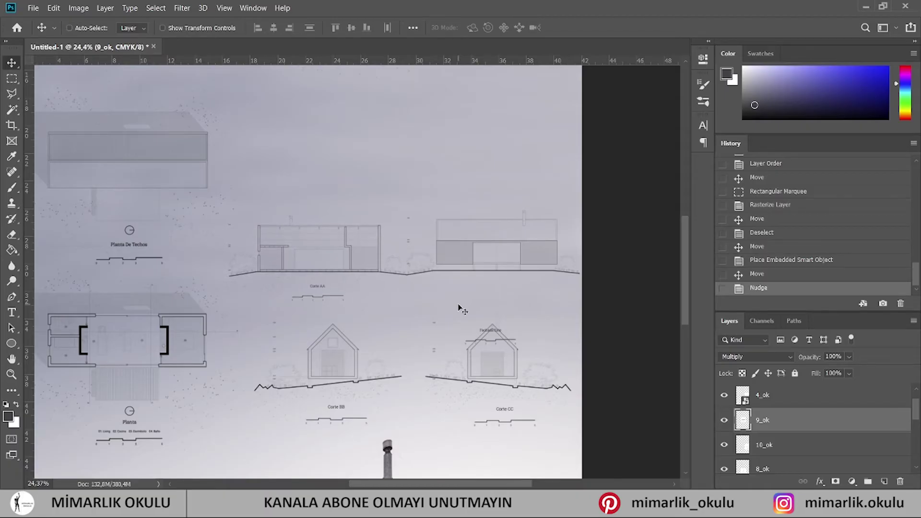
Rasterize 4_ok and move the Fachada Este label up under the elevation.
{"action": "left_click", "coordinate": [780, 398]}
{"action": "right_click", "coordinate": [780, 397]}
{"action": "left_click", "coordinate": [671, 199]}
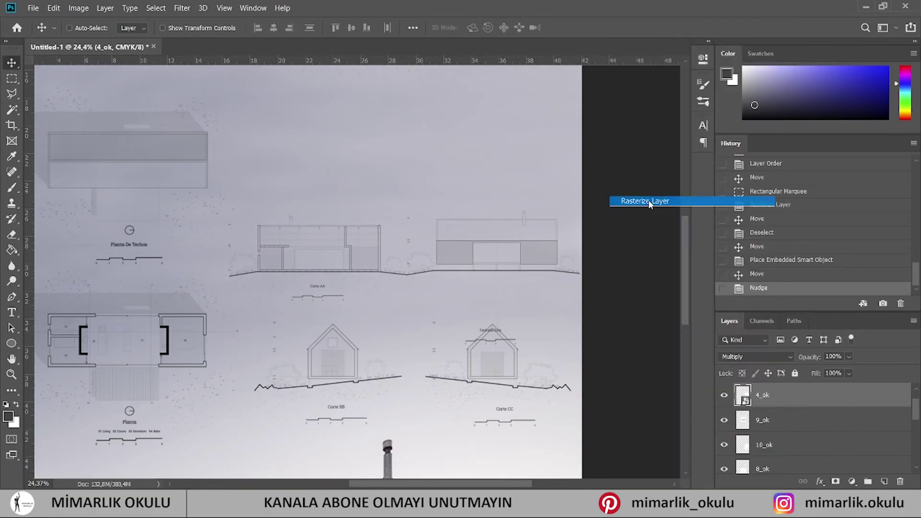
{"action": "scroll", "coordinate": [526, 349], "scroll_direction": "up", "scroll_amount": 3}
{"action": "left_click_drag", "start_coordinate": [429, 300], "coordinate": [538, 345]}
{"action": "key", "text": "v"}
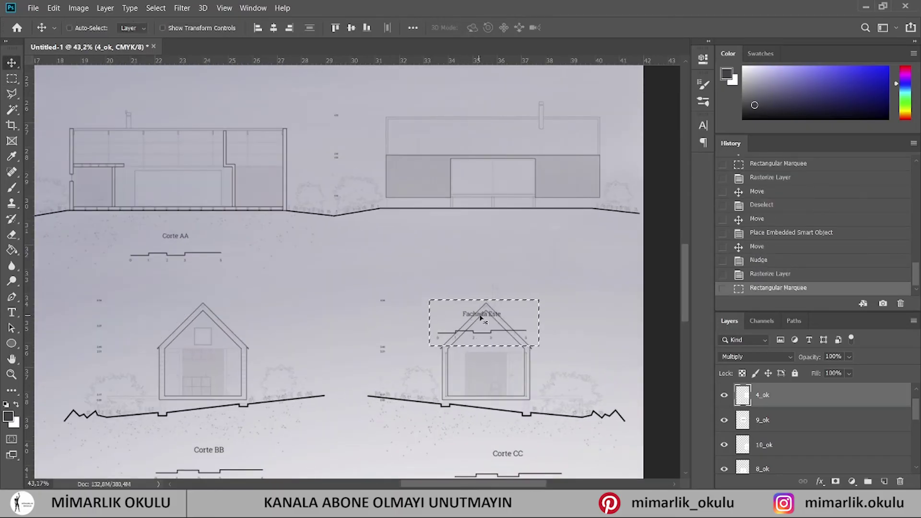
{"action": "left_click_drag", "start_coordinate": [462, 287], "coordinate": [483, 205]}
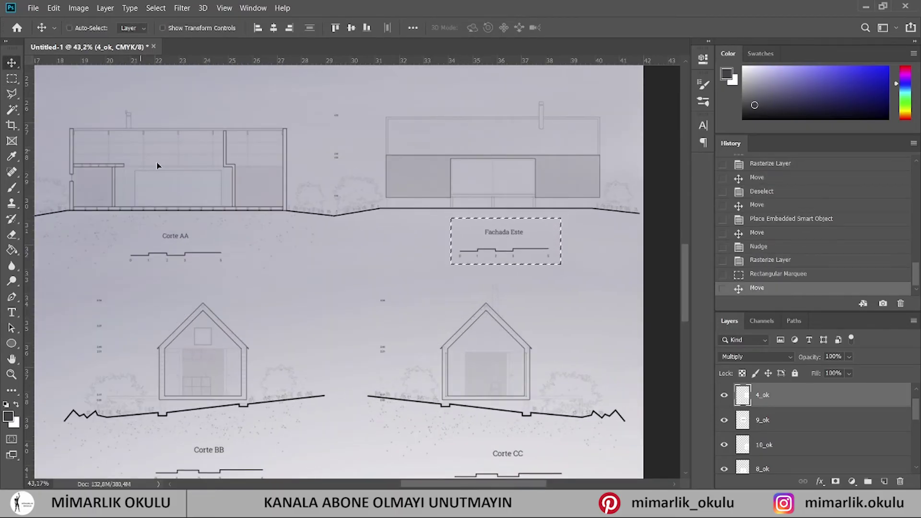
{"action": "scroll", "coordinate": [487, 315], "scroll_direction": "down", "scroll_amount": 3}
{"action": "scroll", "coordinate": [487, 315], "scroll_direction": "down", "scroll_amount": 3}
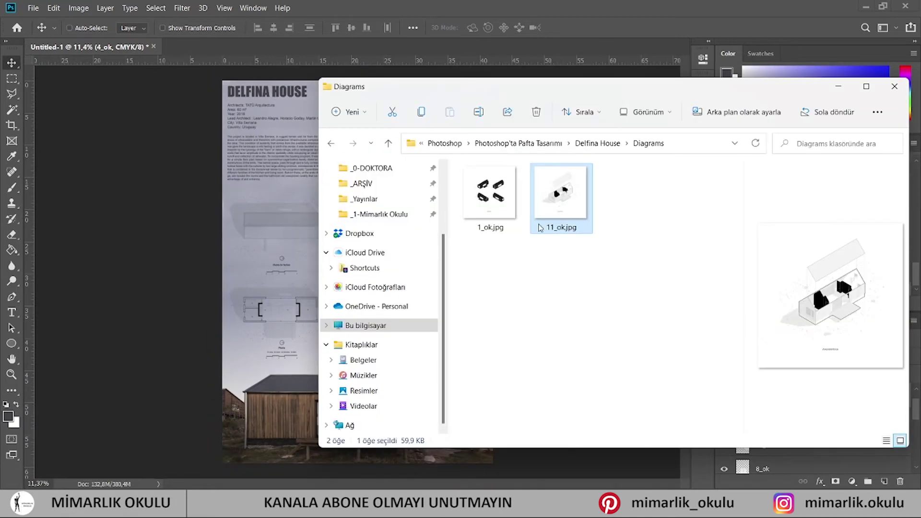
Place the 11_ok diagram at the poster's upper right, sized, with Multiply blending.
{"action": "left_click_drag", "start_coordinate": [560, 197], "coordinate": [276, 284]}
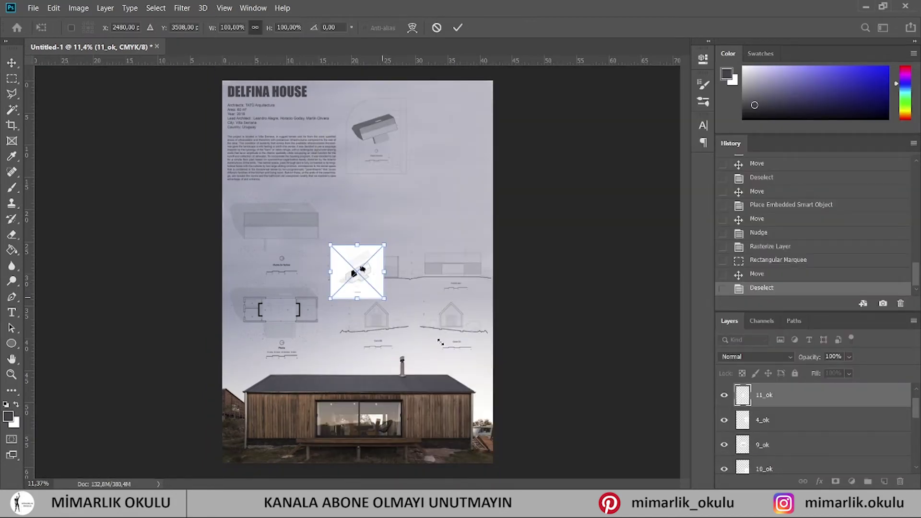
{"action": "left_click_drag", "start_coordinate": [440, 342], "coordinate": [448, 354]}
{"action": "left_click_drag", "start_coordinate": [384, 310], "coordinate": [446, 210]}
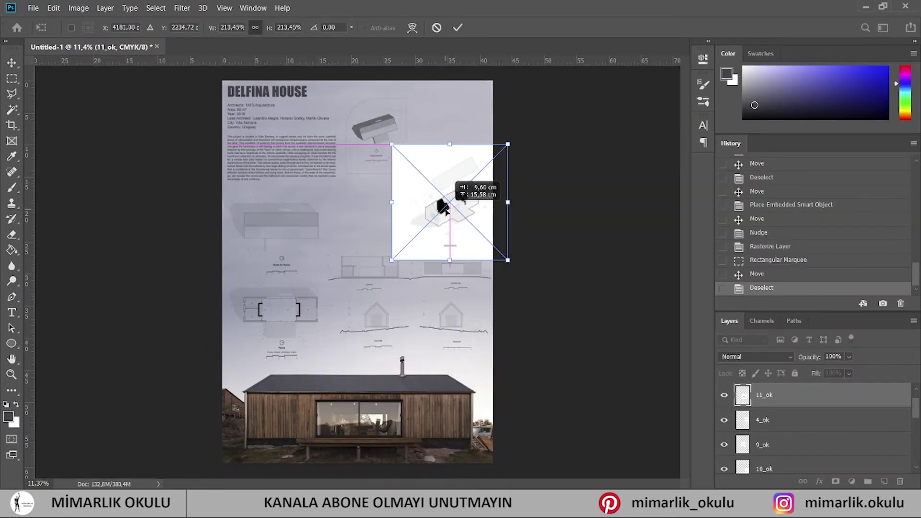
{"action": "left_click_drag", "start_coordinate": [401, 250], "coordinate": [401, 249]}
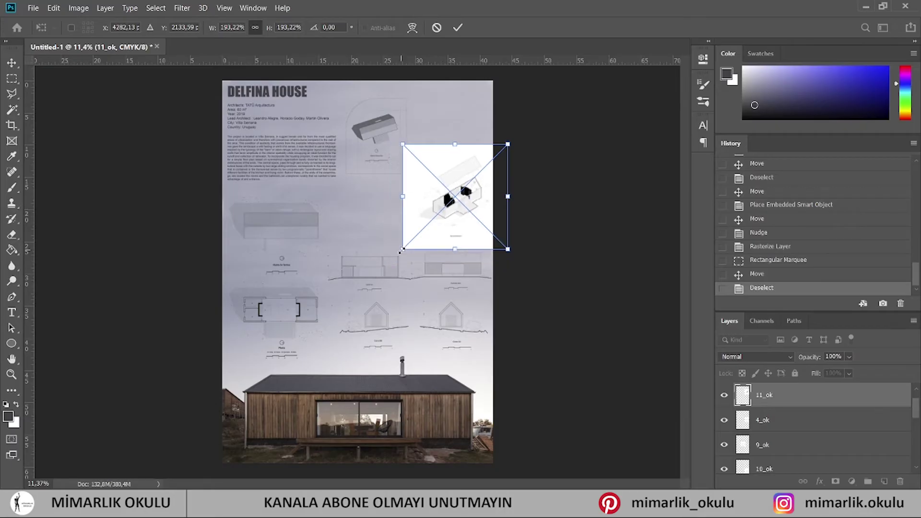
{"action": "left_click", "coordinate": [458, 27]}
{"action": "left_click", "coordinate": [755, 356]}
{"action": "left_click", "coordinate": [735, 234]}
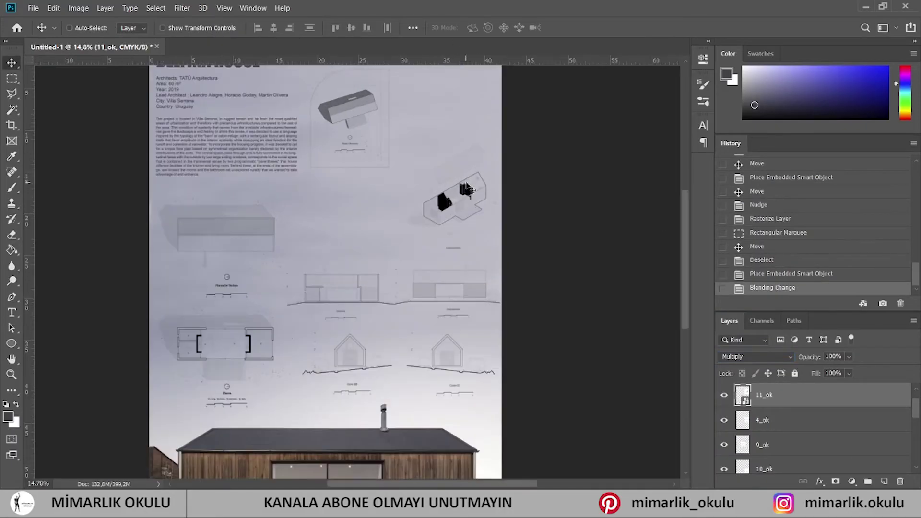
Rasterize the diagram and move the Axonométrica label up under the house.
{"action": "scroll", "coordinate": [468, 199], "scroll_direction": "up", "scroll_amount": 3}
{"action": "left_click_drag", "start_coordinate": [463, 216], "coordinate": [449, 246]}
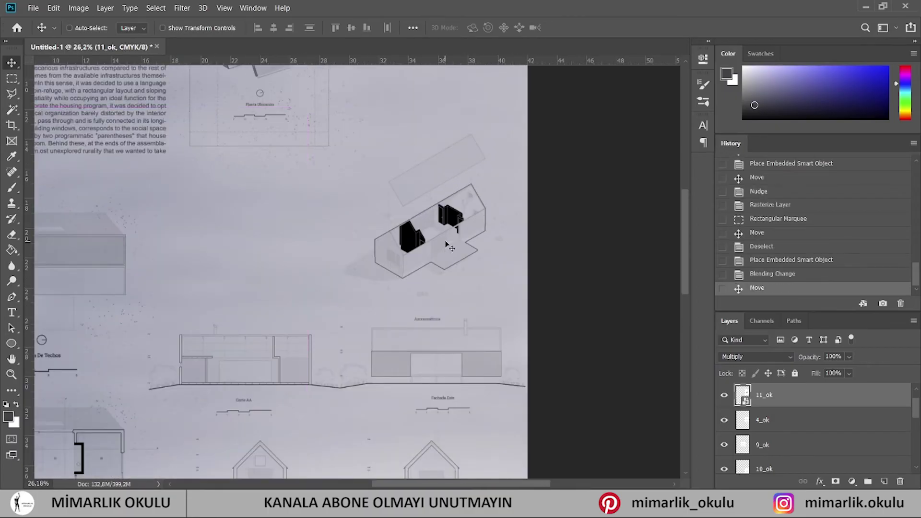
{"action": "scroll", "coordinate": [440, 321], "scroll_direction": "up", "scroll_amount": 3}
{"action": "key", "text": "m"}
{"action": "right_click", "coordinate": [789, 395]}
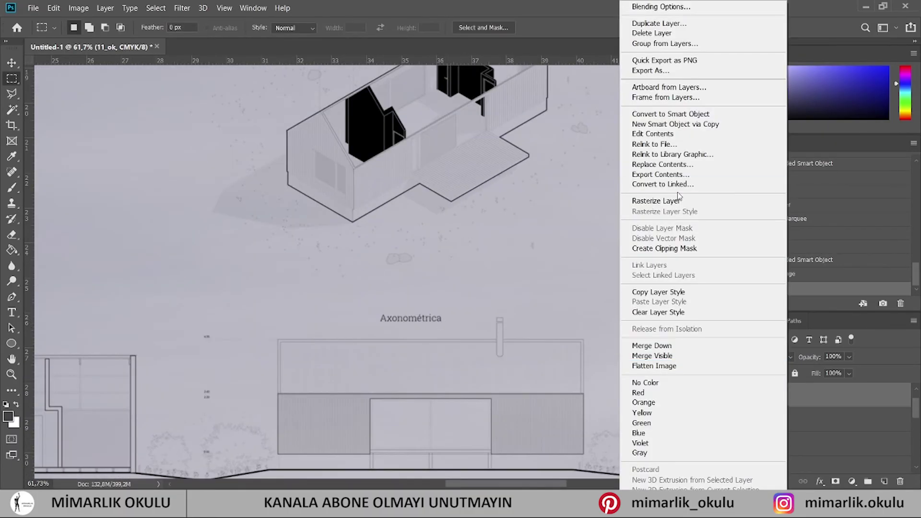
{"action": "left_click", "coordinate": [637, 200]}
{"action": "left_click_drag", "start_coordinate": [375, 310], "coordinate": [449, 329]}
{"action": "key", "text": "v"}
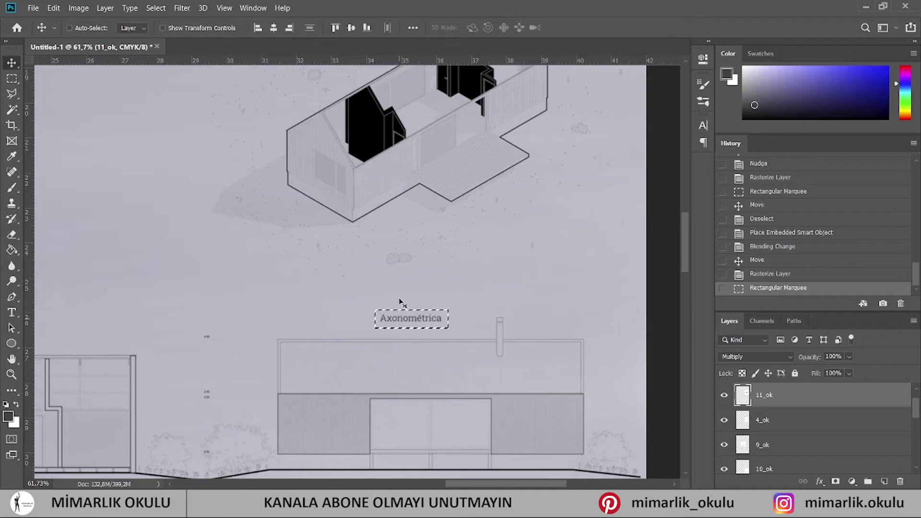
{"action": "left_click_drag", "start_coordinate": [402, 275], "coordinate": [407, 194]}
{"action": "key", "text": "ctrl+d"}
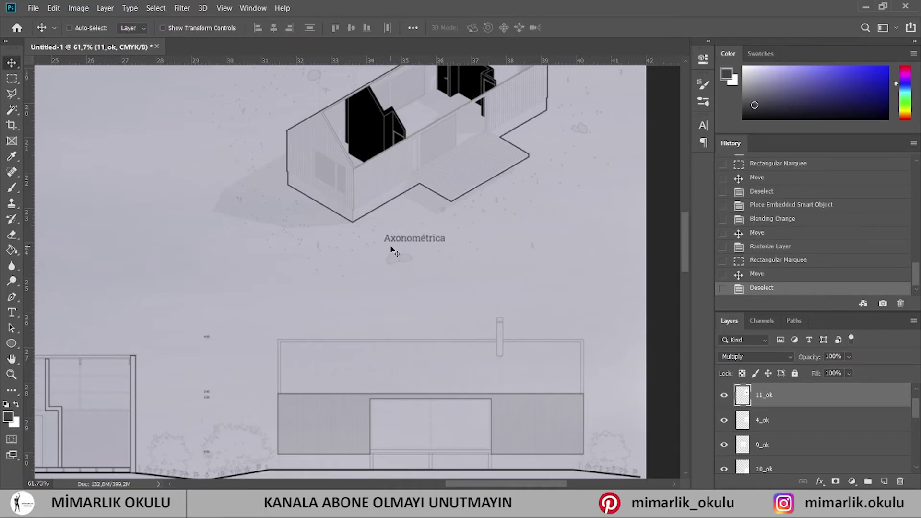
Nudge the axonometric drawing right, duplicate the selection, and merge both 11_ok layers.
{"action": "scroll", "coordinate": [434, 198], "scroll_direction": "down", "scroll_amount": 3}
{"action": "left_click_drag", "start_coordinate": [435, 225], "coordinate": [457, 222]}
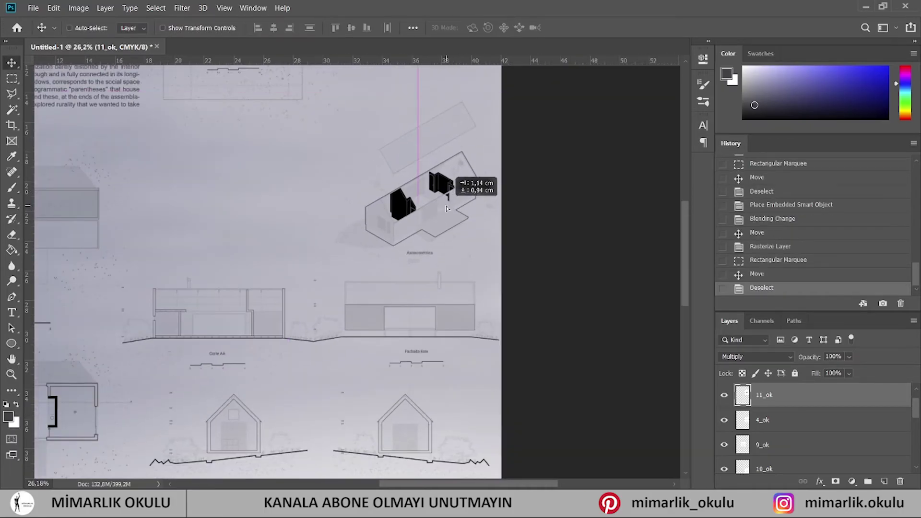
{"action": "scroll", "coordinate": [440, 125], "scroll_direction": "down", "scroll_amount": 2}
{"action": "key", "text": "ctrl+j"}
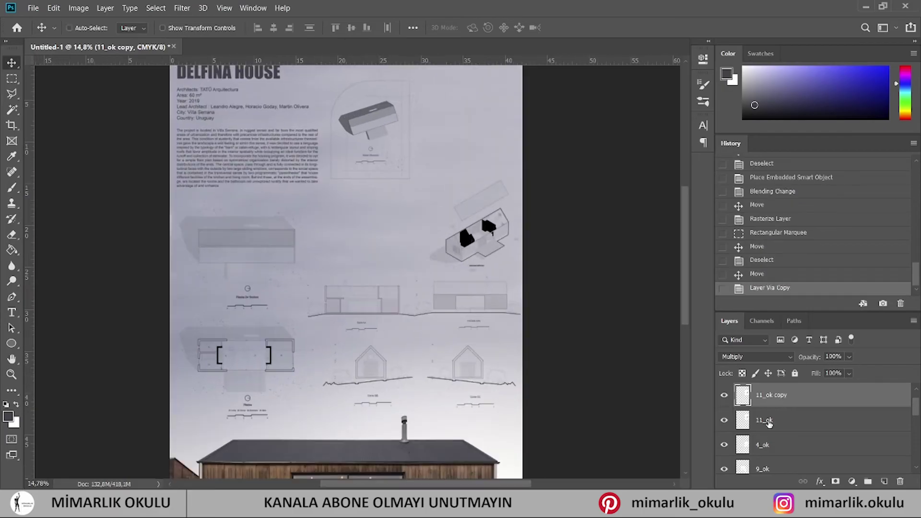
{"action": "left_click", "coordinate": [768, 421], "text": "shift"}
{"action": "right_click", "coordinate": [767, 421]}
{"action": "left_click", "coordinate": [647, 344]}
Keep the merged diagram on Multiply blending and nudge it up.
{"action": "left_click", "coordinate": [757, 356]}
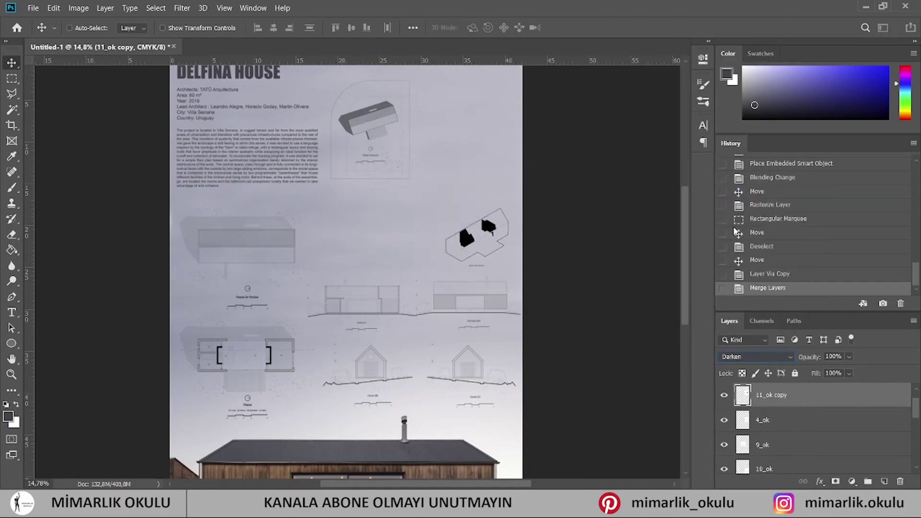
{"action": "left_click", "coordinate": [739, 232]}
{"action": "left_click", "coordinate": [758, 356]}
{"action": "left_click", "coordinate": [744, 232]}
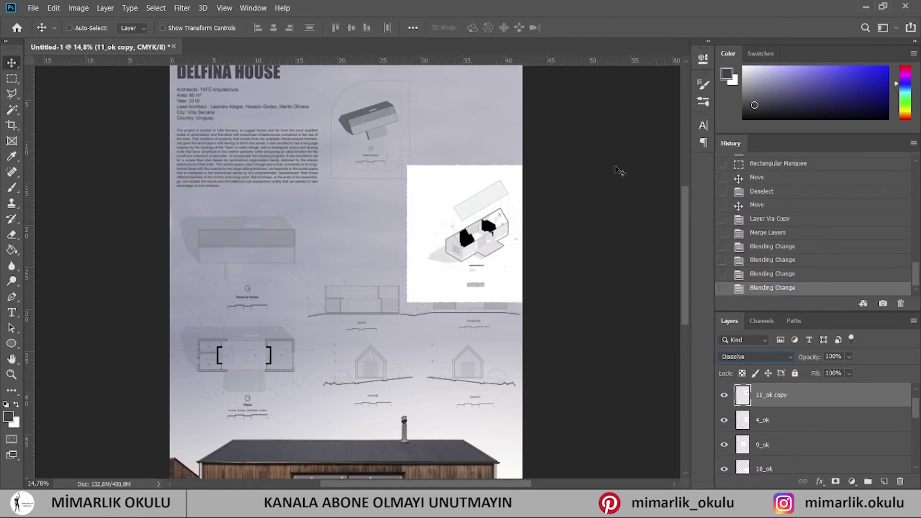
{"action": "left_click", "coordinate": [767, 420]}
{"action": "key", "text": "shift+plus"}
{"action": "key", "text": "shift+minus"}
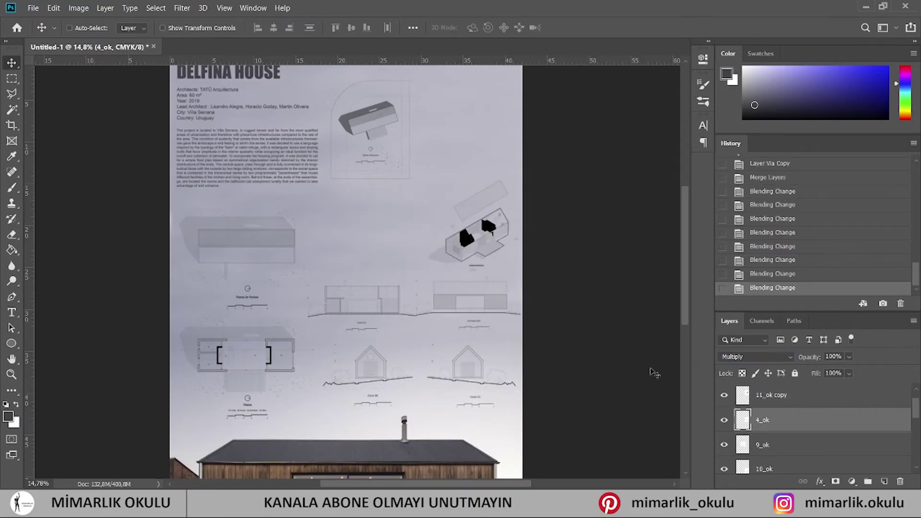
{"action": "left_click", "coordinate": [773, 400]}
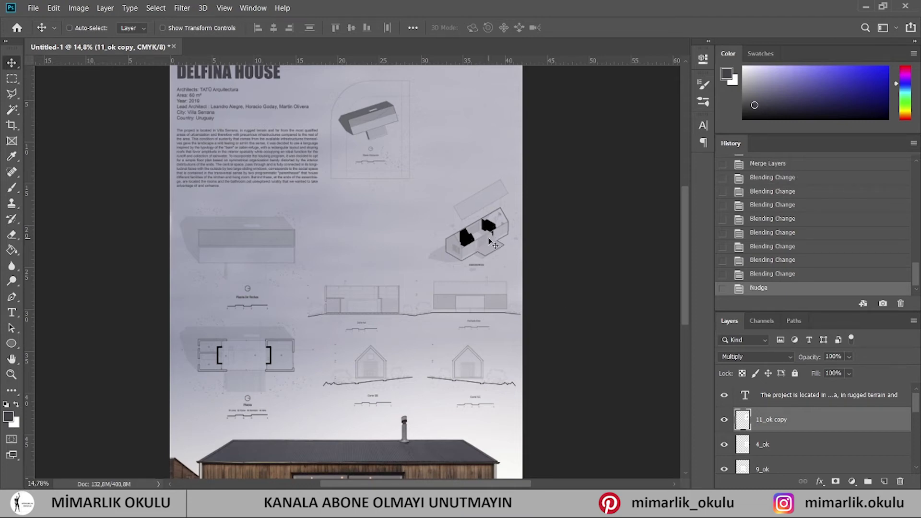
{"action": "key", "text": "shift+Up"}
{"action": "key", "text": "shift+Up"}
{"action": "key", "text": "shift+Up"}
{"action": "scroll", "coordinate": [494, 272], "scroll_direction": "up", "scroll_amount": 2}
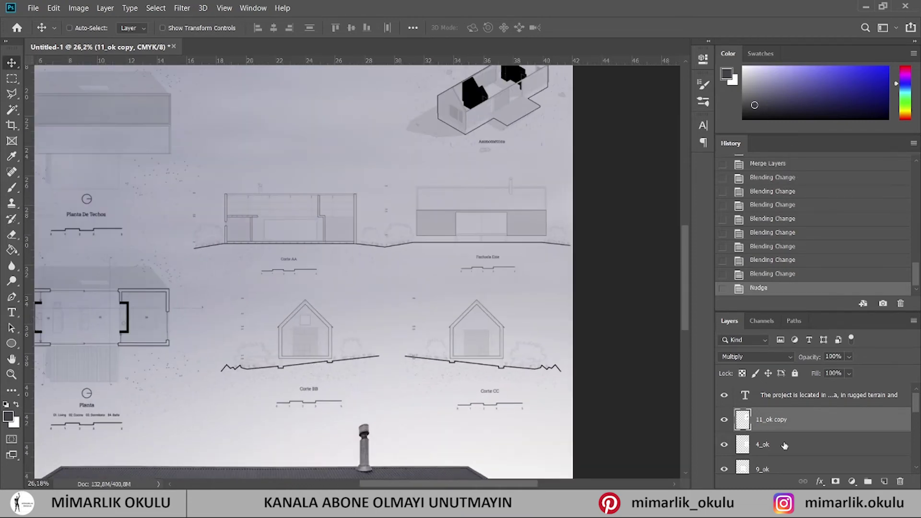
{"action": "scroll", "coordinate": [415, 257], "scroll_direction": "down", "scroll_amount": 3}
{"action": "scroll", "coordinate": [469, 281], "scroll_direction": "down", "scroll_amount": 2}
{"action": "key", "text": "alt+Tab"}
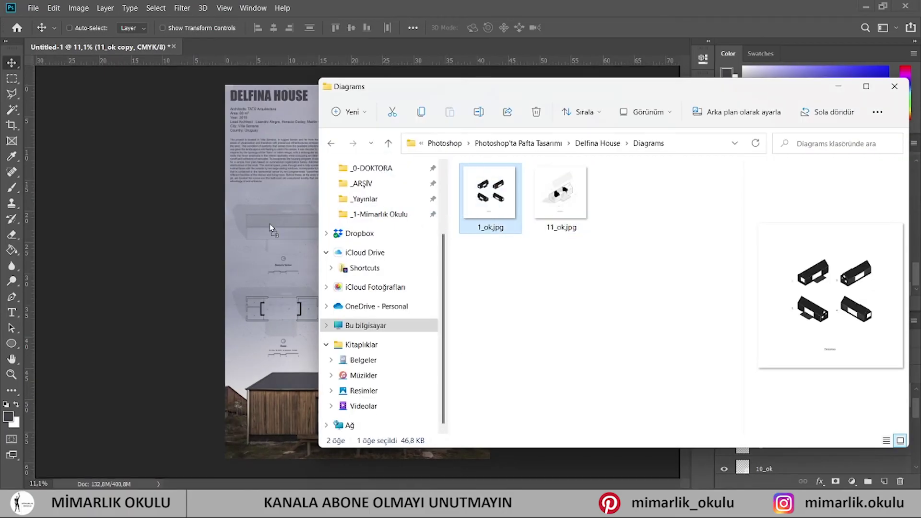
Place the 1_ok.jpg scheme diagram, enlarged and moved up beside the axonometric.
{"action": "left_click_drag", "start_coordinate": [507, 234], "coordinate": [357, 276]}
{"action": "left_click_drag", "start_coordinate": [414, 319], "coordinate": [414, 319]}
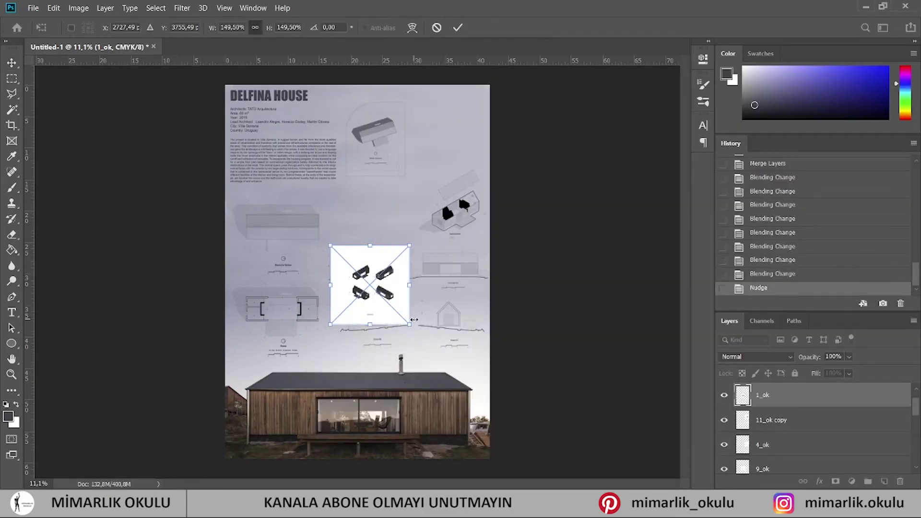
{"action": "left_click_drag", "start_coordinate": [389, 249], "coordinate": [389, 169]}
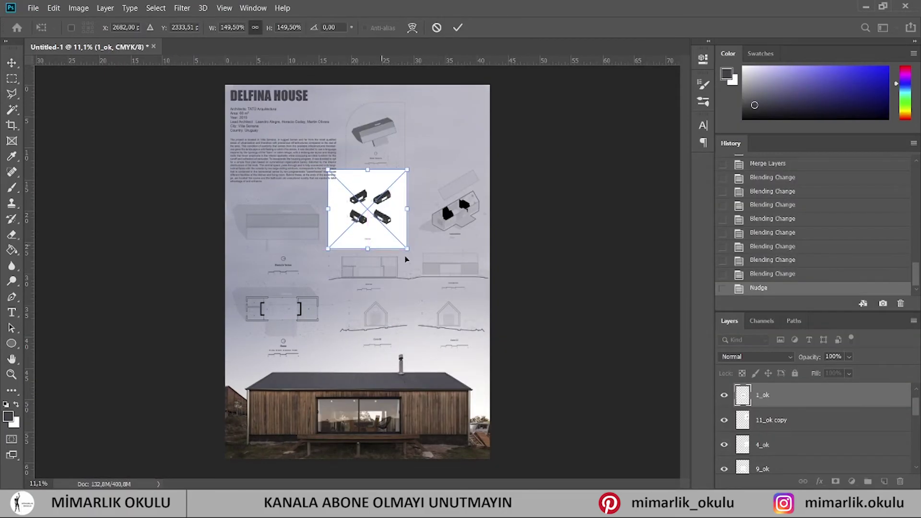
{"action": "key", "text": "Return"}
{"action": "scroll", "coordinate": [368, 202], "scroll_direction": "up", "scroll_amount": 1}
{"action": "scroll", "coordinate": [367, 203], "scroll_direction": "up", "scroll_amount": 2}
Set the 1_ok diagram layer to Multiply blending and rasterize it.
{"action": "left_click", "coordinate": [755, 356]}
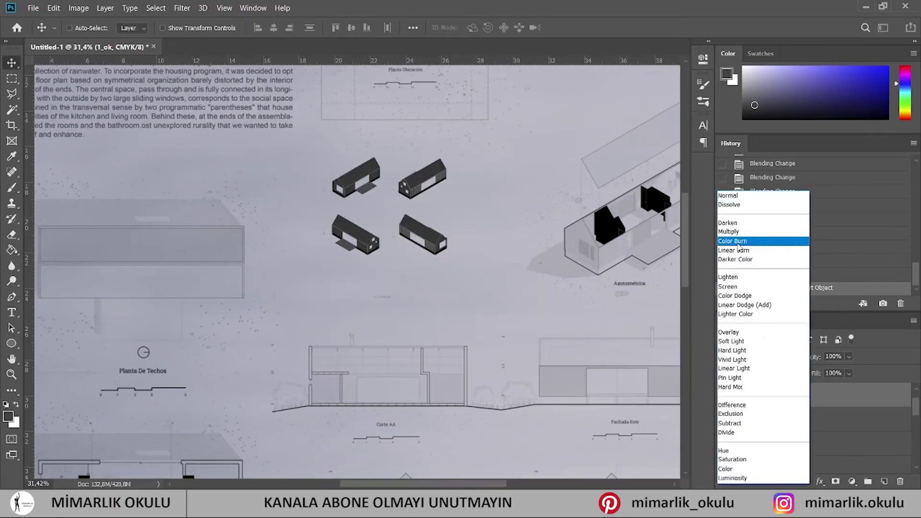
{"action": "left_click", "coordinate": [739, 229]}
{"action": "right_click", "coordinate": [796, 394]}
{"action": "left_click", "coordinate": [685, 204]}
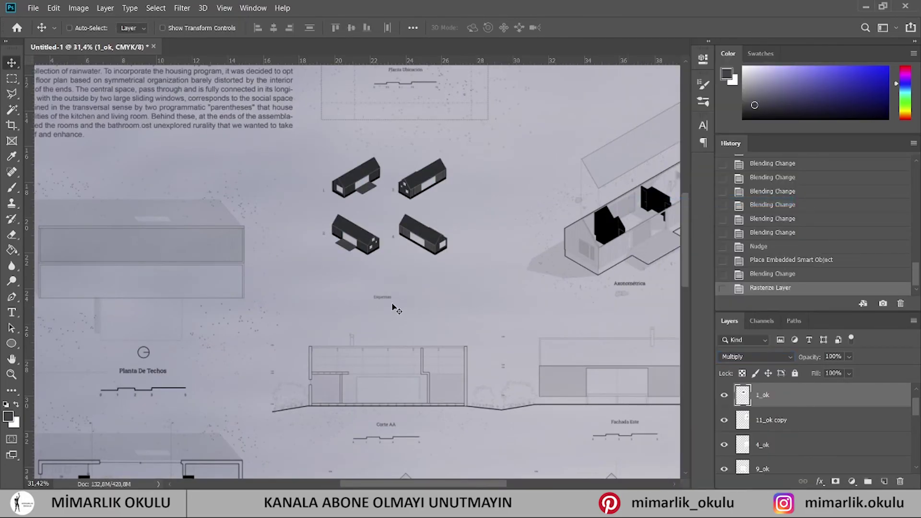
Select the Esquemas label and move it up under the four houses.
{"action": "scroll", "coordinate": [395, 300], "scroll_direction": "up", "scroll_amount": 2}
{"action": "key", "text": "m"}
{"action": "left_click_drag", "start_coordinate": [355, 294], "coordinate": [395, 308]}
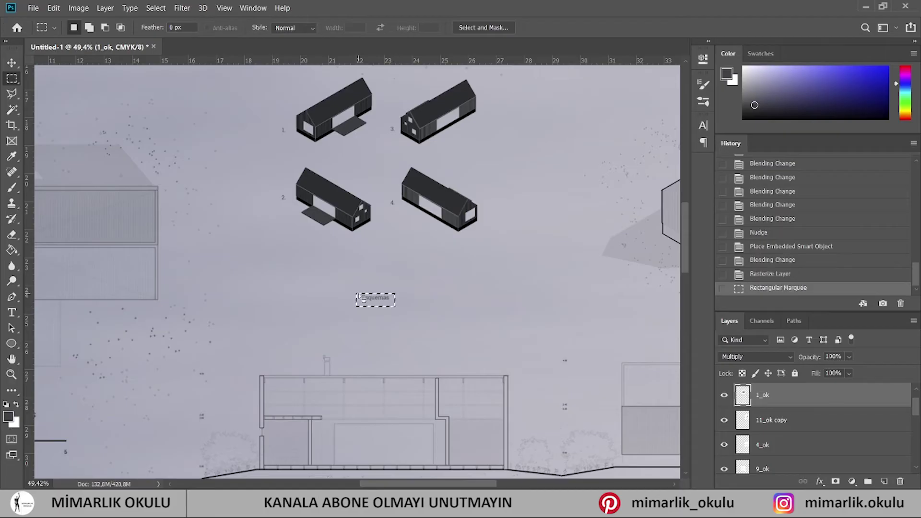
{"action": "key", "text": "v"}
{"action": "left_click_drag", "start_coordinate": [377, 249], "coordinate": [372, 243]}
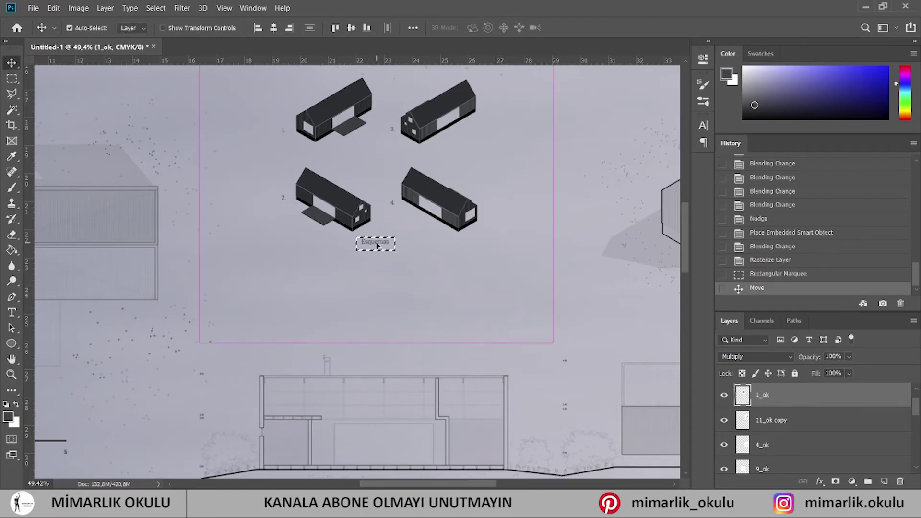
{"action": "key", "text": "ctrl+d"}
Scale the scheme diagram to about 127% and shift it slightly left.
{"action": "scroll", "coordinate": [420, 282], "scroll_direction": "down", "scroll_amount": 1}
{"action": "key", "text": "ctrl+t"}
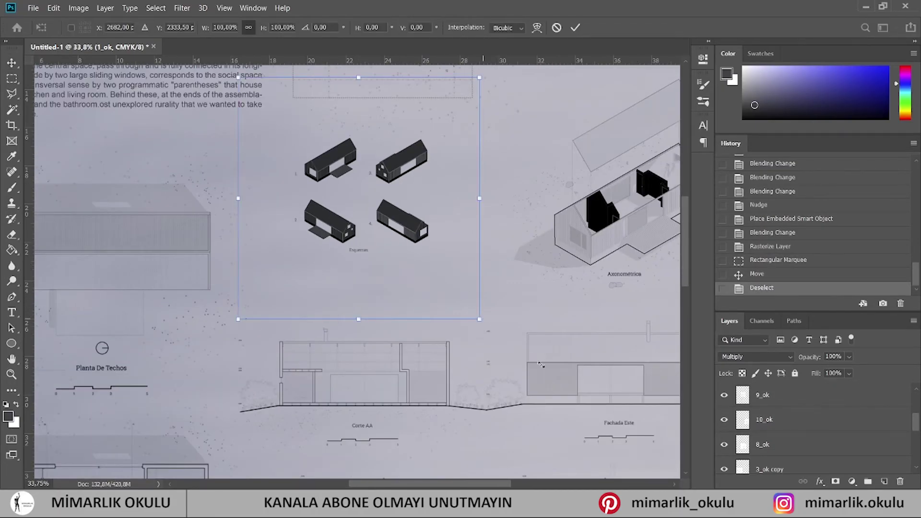
{"action": "left_click_drag", "start_coordinate": [540, 364], "coordinate": [544, 384]}
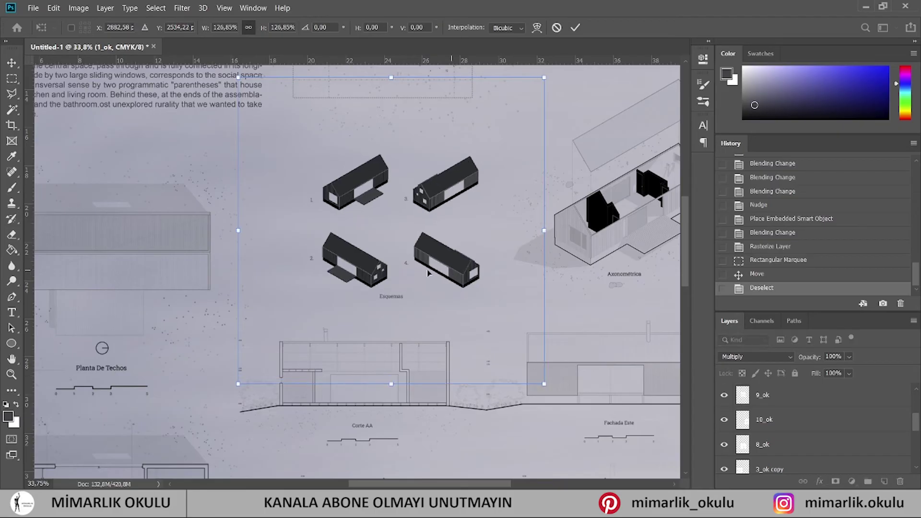
{"action": "left_click_drag", "start_coordinate": [428, 273], "coordinate": [408, 273]}
{"action": "left_click", "coordinate": [575, 28]}
{"action": "scroll", "coordinate": [408, 336], "scroll_direction": "down", "scroll_amount": 5}
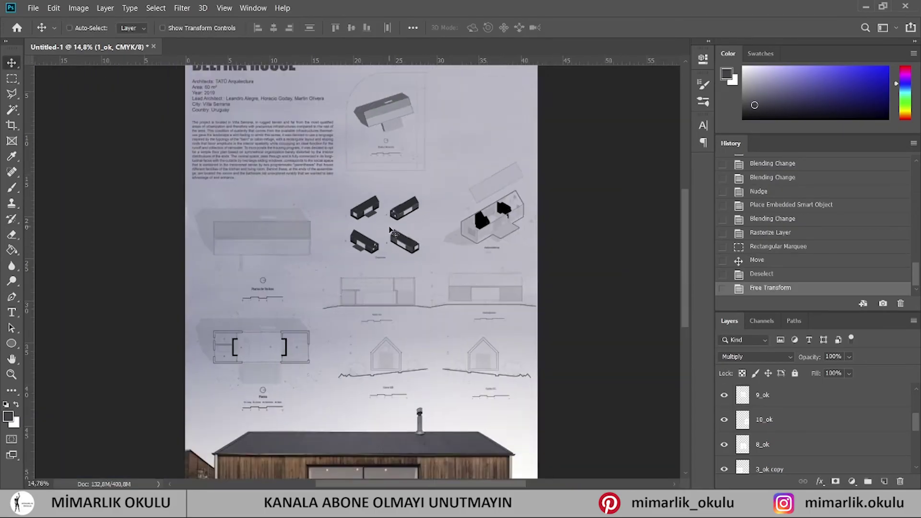
{"action": "left_click", "coordinate": [390, 508]}
Place interior photos MG_TATU 0467 and 0476 from the Delfina House subfolder into the poster.
{"action": "left_click", "coordinate": [606, 144]}
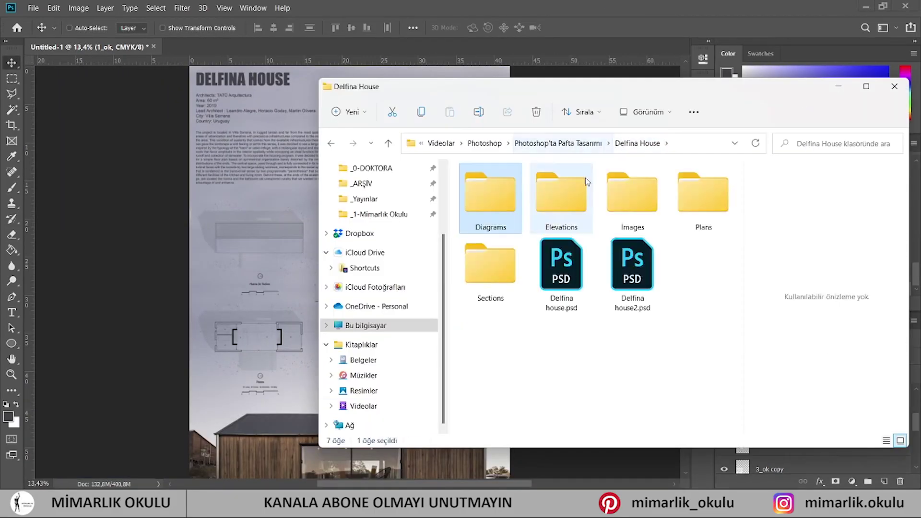
{"action": "double_click", "coordinate": [631, 196]}
{"action": "scroll", "coordinate": [692, 332], "scroll_direction": "down", "scroll_amount": 3}
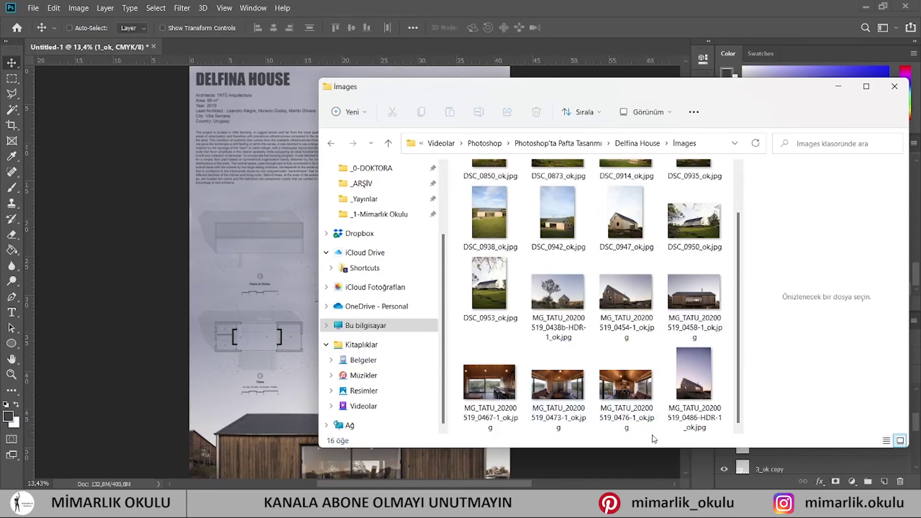
{"action": "left_click_drag", "start_coordinate": [654, 439], "coordinate": [564, 381]}
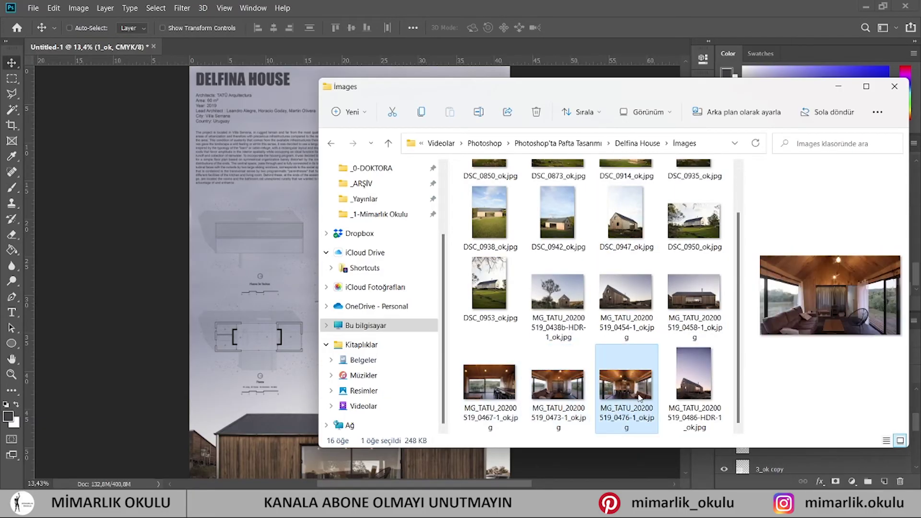
{"action": "left_click", "coordinate": [501, 396]}
{"action": "left_click", "coordinate": [607, 392], "text": "ctrl"}
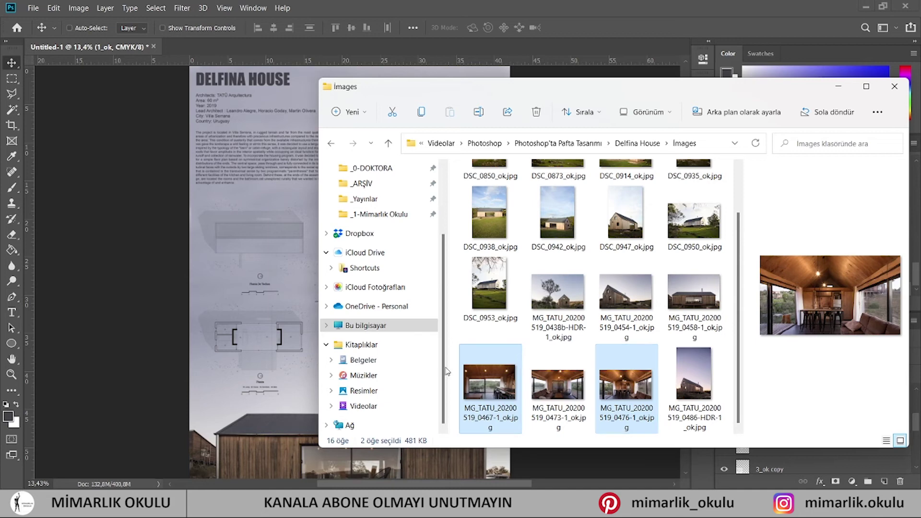
{"action": "left_click_drag", "start_coordinate": [446, 370], "coordinate": [427, 211]}
{"action": "key", "text": "Return"}
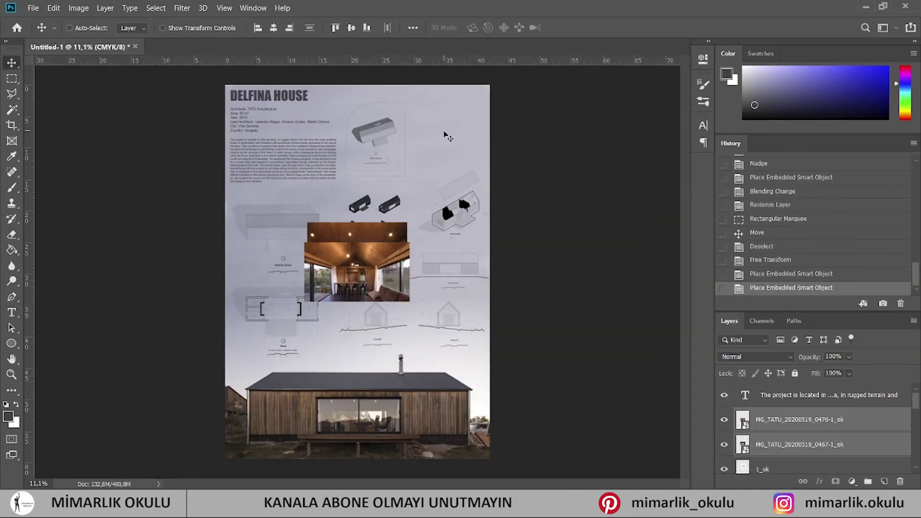
Move the first interior photo to the poster's top-right corner.
{"action": "scroll", "coordinate": [446, 136], "scroll_direction": "up", "scroll_amount": 2}
{"action": "scroll", "coordinate": [445, 134], "scroll_direction": "up", "scroll_amount": 3}
{"action": "scroll", "coordinate": [467, 91], "scroll_direction": "down", "scroll_amount": 1}
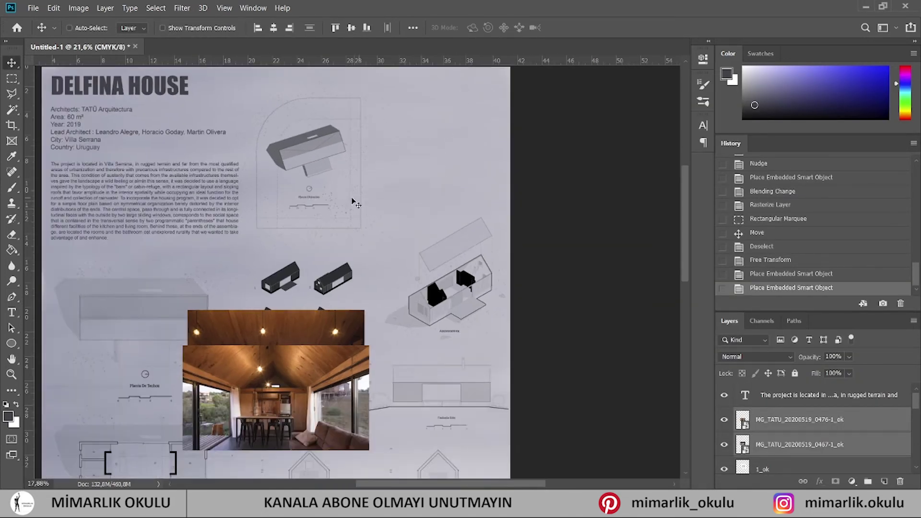
{"action": "scroll", "coordinate": [353, 200], "scroll_direction": "down", "scroll_amount": 1}
{"action": "left_click_drag", "start_coordinate": [376, 243], "coordinate": [393, 180]}
{"action": "key", "text": "ctrl+t"}
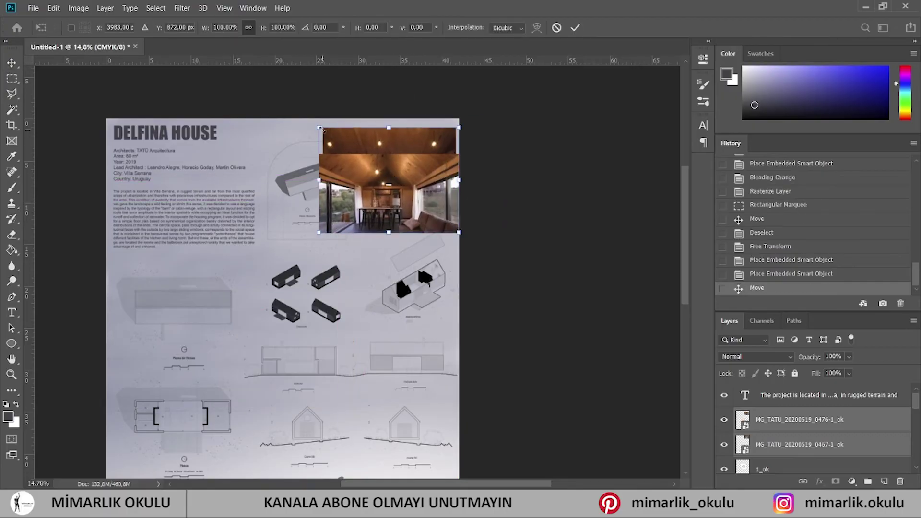
{"action": "key", "text": "Return"}
Position the lower photo beneath the upper one and resize it to match.
{"action": "scroll", "coordinate": [419, 126], "scroll_direction": "up", "scroll_amount": 3}
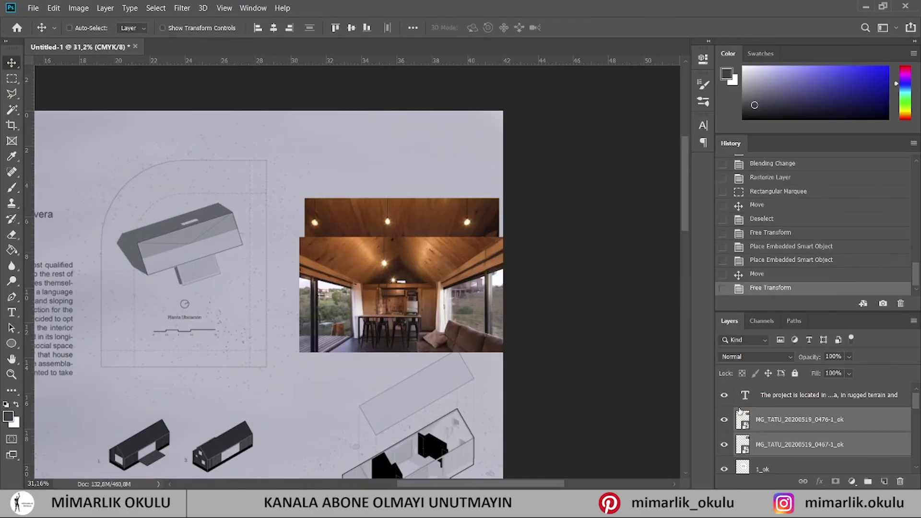
{"action": "left_click", "coordinate": [724, 419]}
{"action": "left_click_drag", "start_coordinate": [379, 352], "coordinate": [373, 446]}
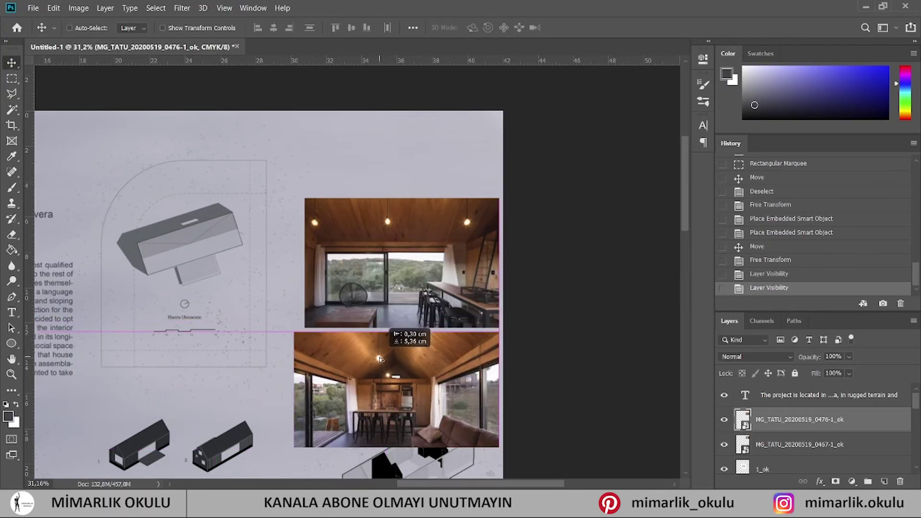
{"action": "key", "text": "ctrl+t"}
{"action": "left_click_drag", "start_coordinate": [307, 340], "coordinate": [317, 347]}
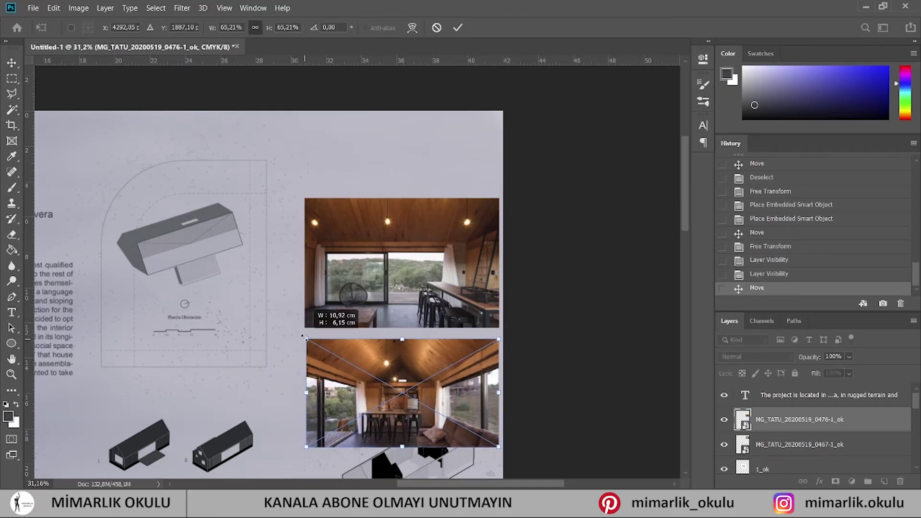
{"action": "key", "text": "Return"}
Move both photos toward the page top, scale them down slightly, and nudge them into place.
{"action": "left_click_drag", "start_coordinate": [419, 180], "coordinate": [421, 106]}
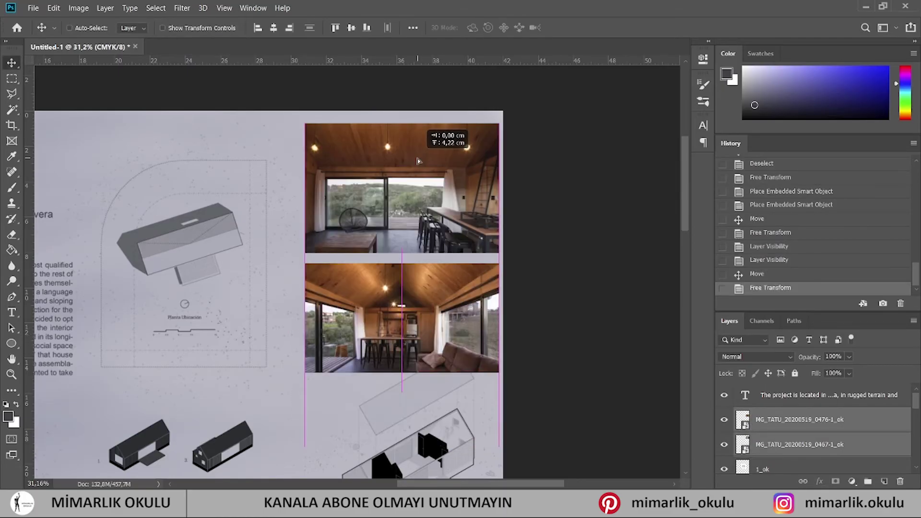
{"action": "key", "text": "ctrl+t"}
{"action": "left_click_drag", "start_coordinate": [321, 357], "coordinate": [318, 355]}
{"action": "key", "text": "Return"}
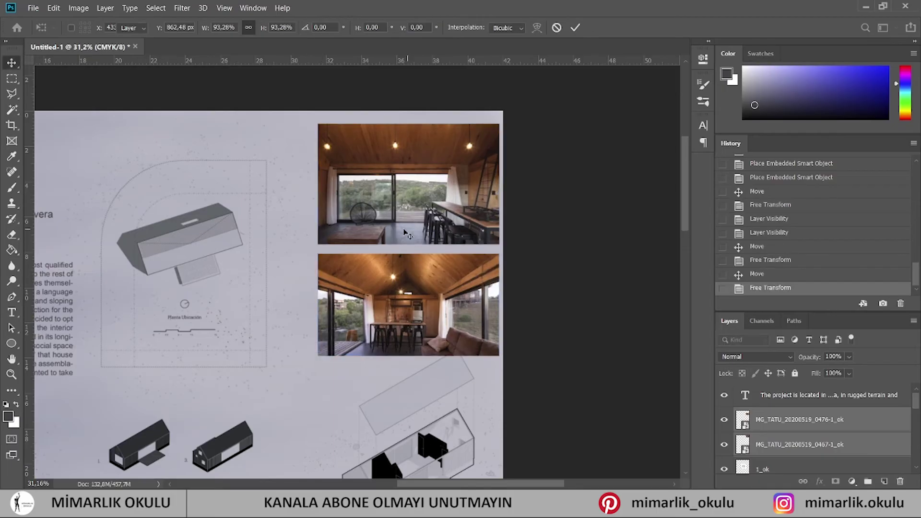
{"action": "left_click_drag", "start_coordinate": [389, 243], "coordinate": [395, 244]}
{"action": "key", "text": "ctrl+0"}
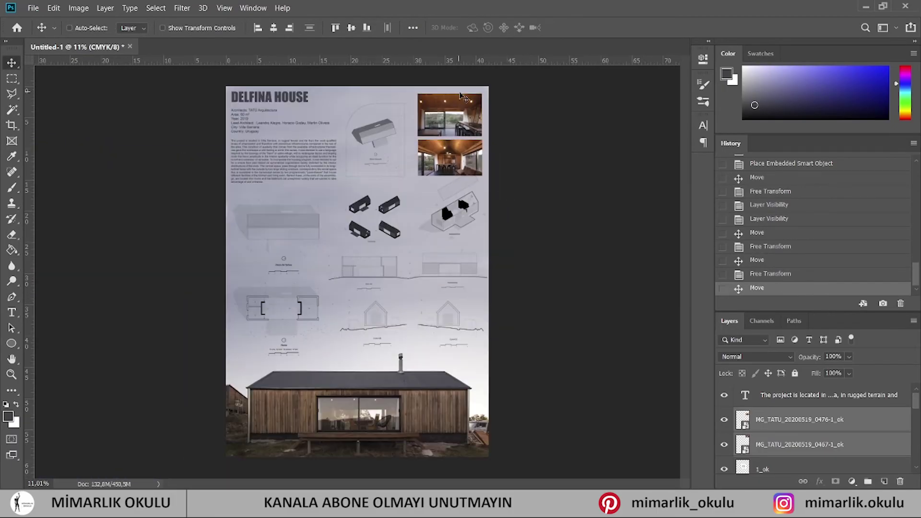
Select the 11_ok copy drawing layer and toggle its lock off and on.
{"action": "scroll", "coordinate": [524, 298], "scroll_direction": "up", "scroll_amount": 3}
{"action": "scroll", "coordinate": [473, 196], "scroll_direction": "up", "scroll_amount": 3}
{"action": "left_click", "coordinate": [473, 195], "text": "ctrl"}
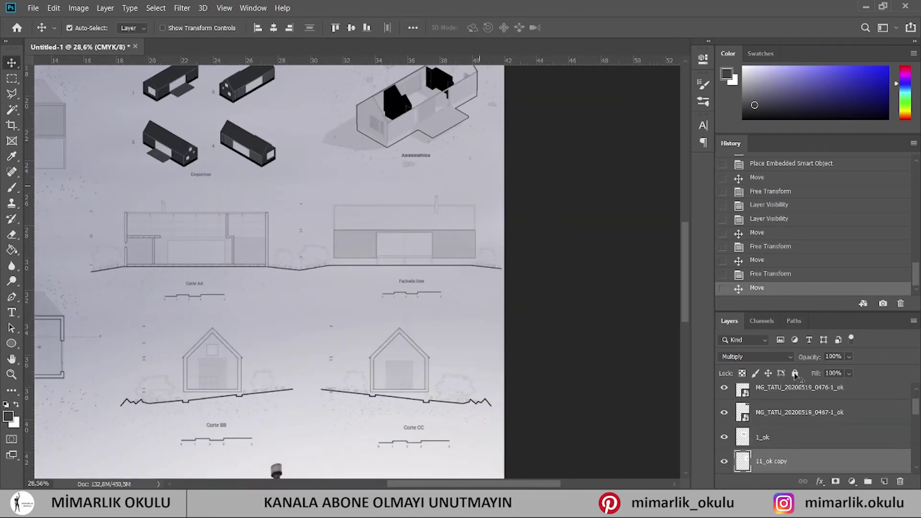
{"action": "left_click", "coordinate": [795, 373]}
{"action": "left_click", "coordinate": [795, 373]}
{"action": "left_click", "coordinate": [795, 373]}
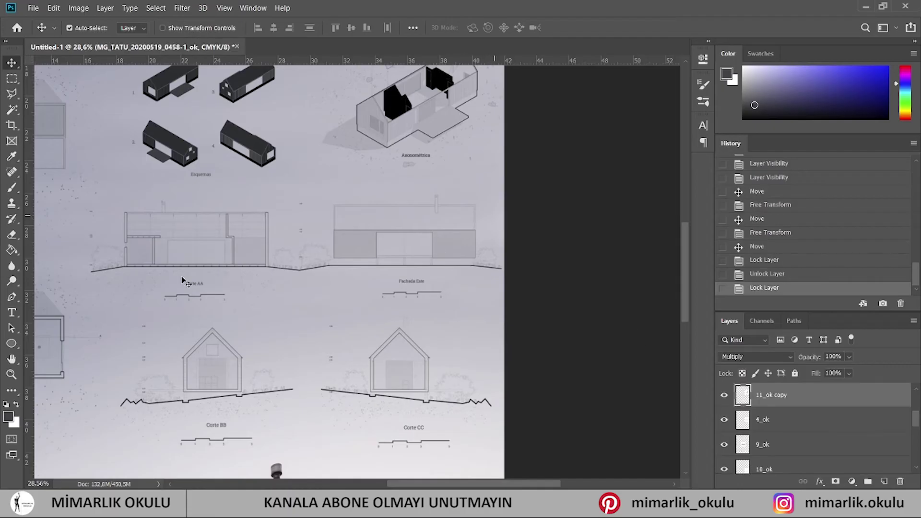
{"action": "scroll", "coordinate": [462, 238], "scroll_direction": "down", "scroll_amount": 3}
{"action": "scroll", "coordinate": [462, 239], "scroll_direction": "down", "scroll_amount": 2}
Hide the 9_ok section and nudge the section drawings down and left.
{"action": "left_click", "coordinate": [434, 278]}
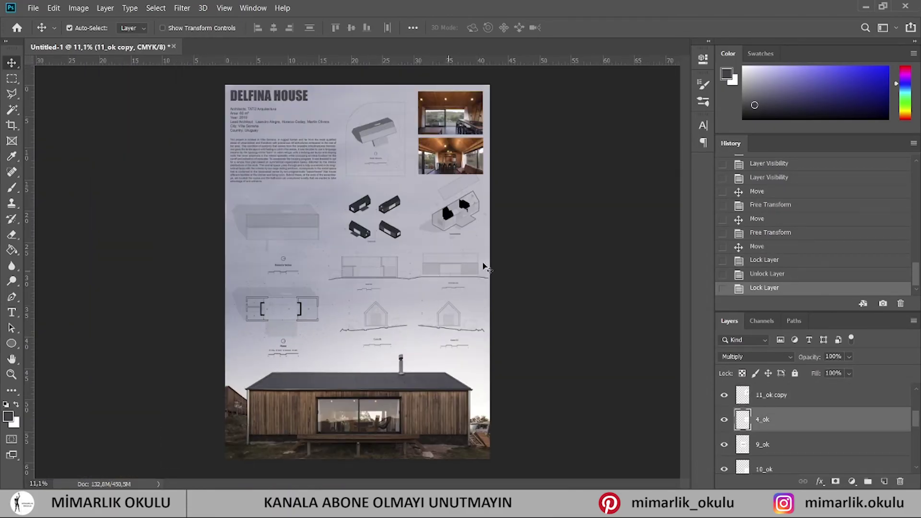
{"action": "scroll", "coordinate": [468, 269], "scroll_direction": "up", "scroll_amount": 1}
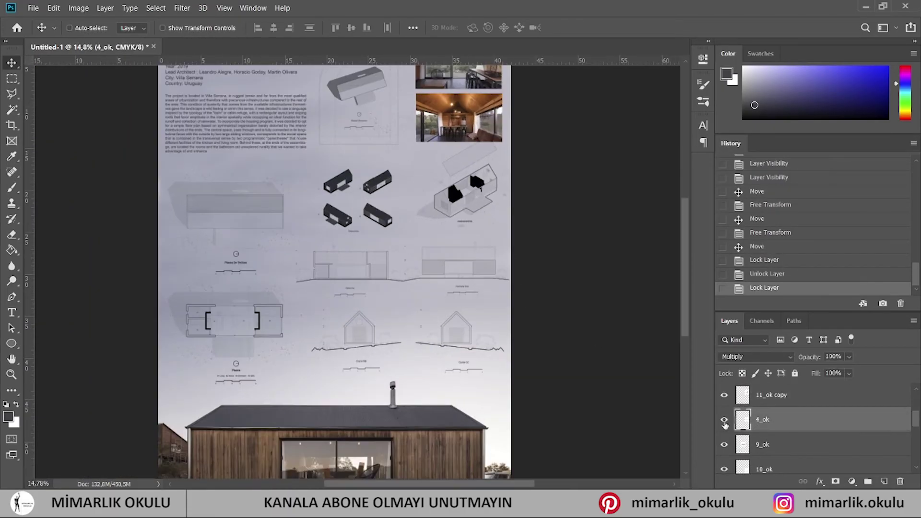
{"action": "left_click", "coordinate": [725, 445]}
{"action": "key", "text": "ctrl+alt+a"}
{"action": "key", "text": "shift+Down"}
{"action": "key", "text": "shift+Down"}
{"action": "key", "text": "shift+Down"}
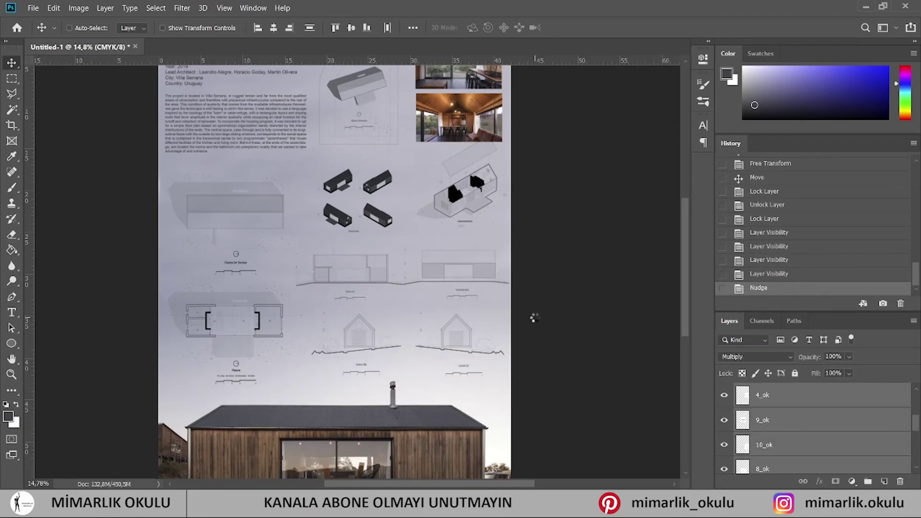
{"action": "key", "text": "shift+Down"}
{"action": "key", "text": "shift+Down"}
{"action": "key", "text": "shift+Down"}
{"action": "key", "text": "shift+Left"}
{"action": "key", "text": "shift+Down"}
Nudge the 11_ok copy axonometric down and the 3_ok copy and 2_ok copy drawings left.
{"action": "right_click", "coordinate": [496, 201]}
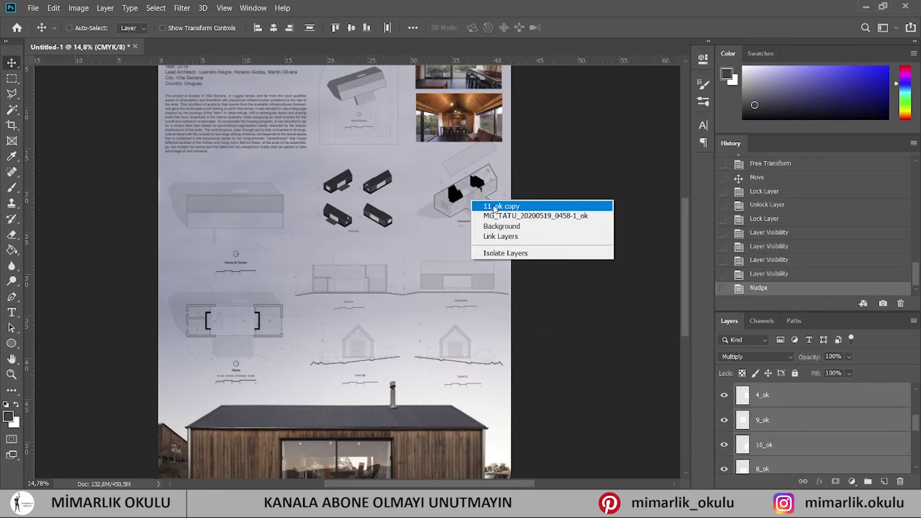
{"action": "left_click", "coordinate": [508, 206]}
{"action": "key", "text": "alt+shift+Down"}
{"action": "key", "text": "alt+shift+Down"}
{"action": "key", "text": "alt+shift+Down"}
{"action": "left_click", "coordinate": [256, 328], "text": "ctrl"}
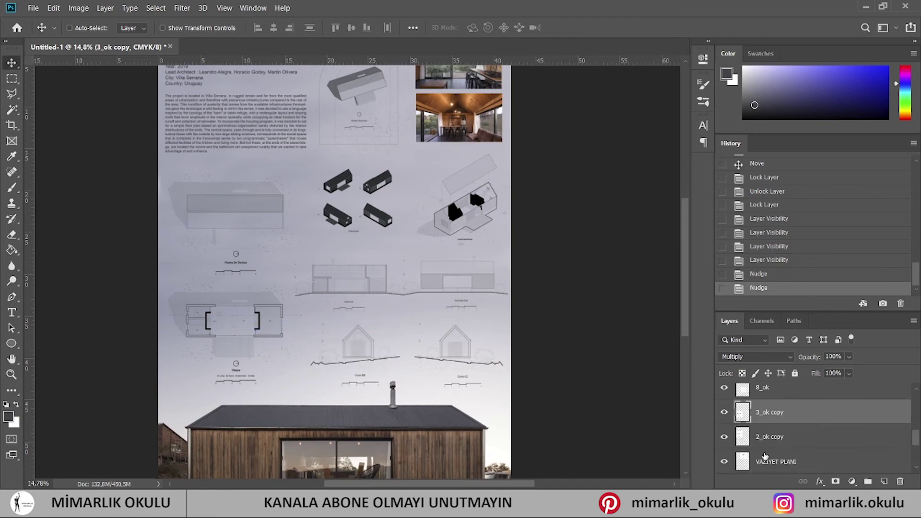
{"action": "key", "text": "shift+Left"}
{"action": "scroll", "coordinate": [372, 178], "scroll_direction": "down", "scroll_amount": 2}
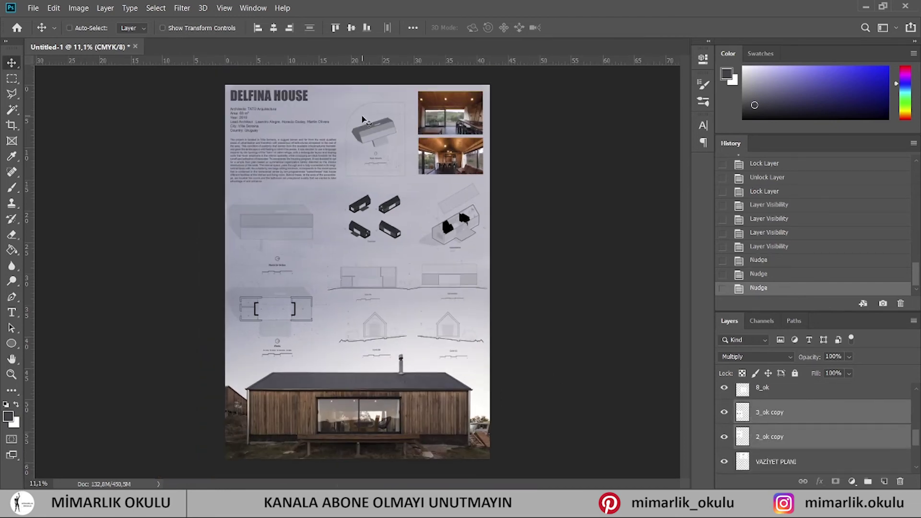
Add a horizontal guide at the top of the DELFINA HOUSE title.
{"action": "right_click", "coordinate": [464, 109]}
{"action": "left_click", "coordinate": [504, 108]}
{"action": "scroll", "coordinate": [355, 238], "scroll_direction": "up", "scroll_amount": 1}
{"action": "scroll", "coordinate": [442, 77], "scroll_direction": "up", "scroll_amount": 2}
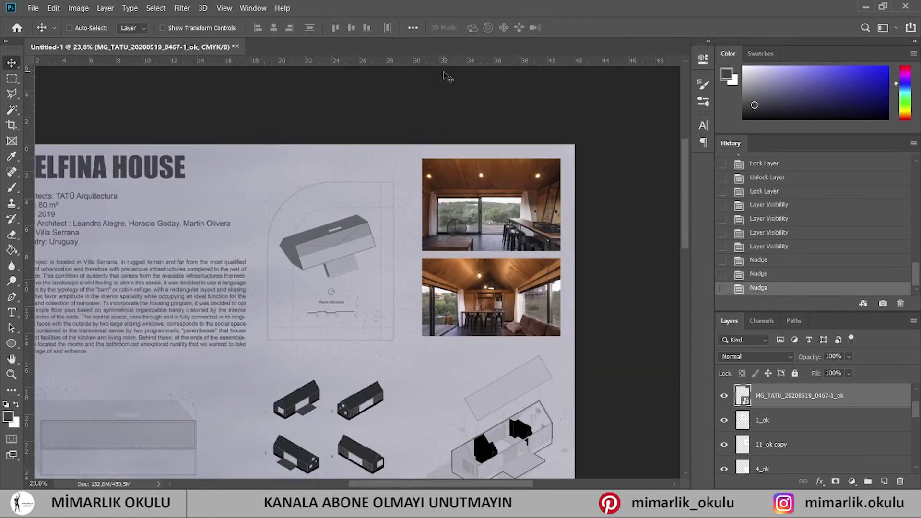
{"action": "left_click", "coordinate": [168, 163], "text": "ctrl"}
{"action": "left_click_drag", "start_coordinate": [194, 61], "coordinate": [204, 154]}
Align the top interior photo to the guide and add a second guide below the text block.
{"action": "right_click", "coordinate": [482, 189]}
{"action": "left_click", "coordinate": [518, 196]}
{"action": "key", "text": "Up"}
{"action": "scroll", "coordinate": [557, 201], "scroll_direction": "up", "scroll_amount": 2}
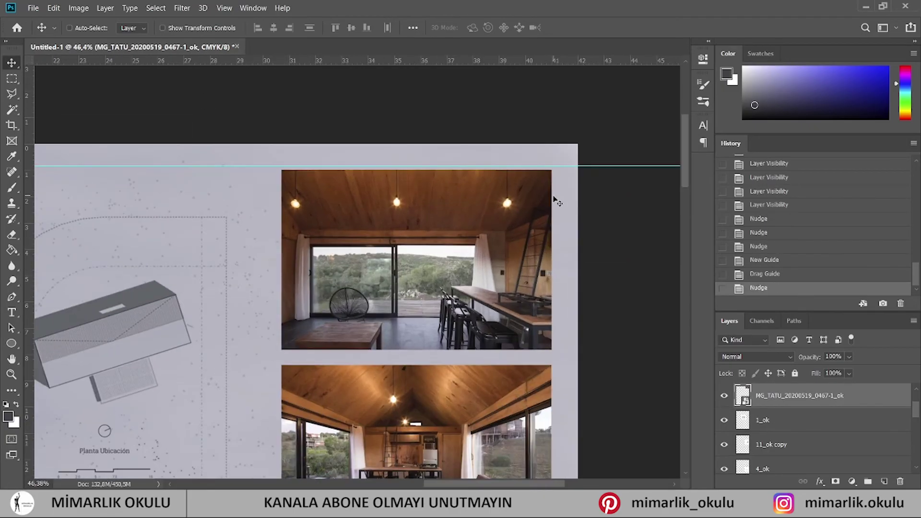
{"action": "key", "text": "shift+Up"}
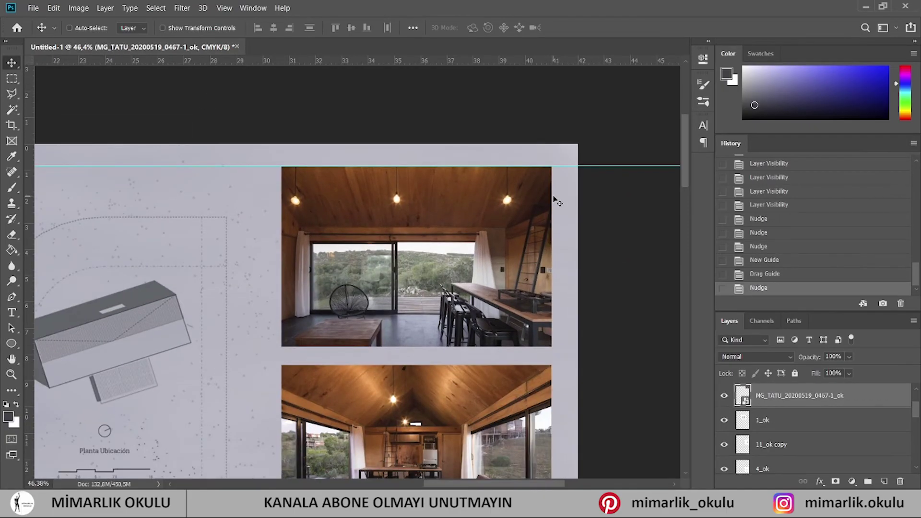
{"action": "scroll", "coordinate": [556, 201], "scroll_direction": "down", "scroll_amount": 3}
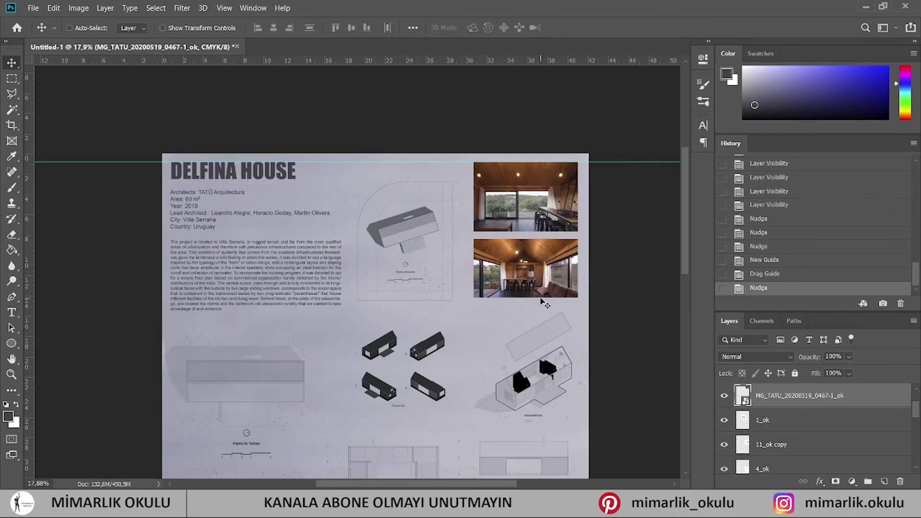
{"action": "scroll", "coordinate": [542, 301], "scroll_direction": "up", "scroll_amount": 1}
{"action": "left_click_drag", "start_coordinate": [273, 61], "coordinate": [263, 314]}
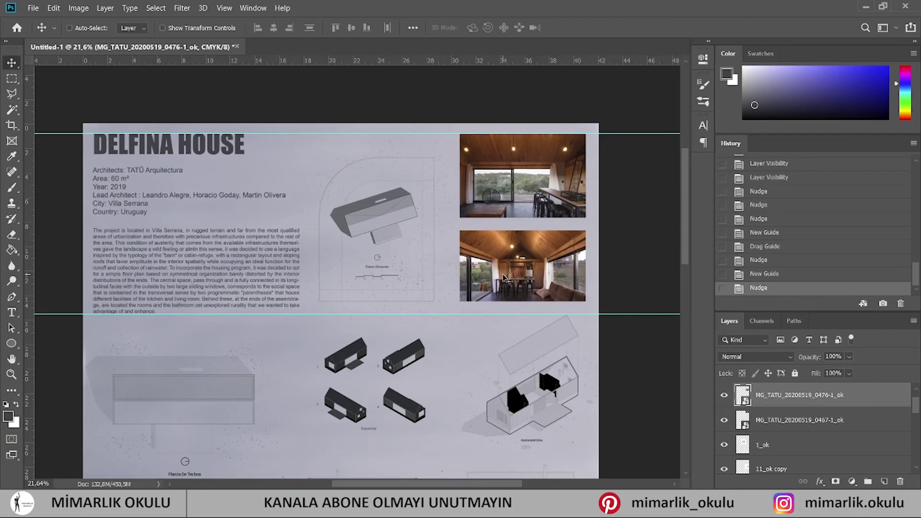
Enlarge the VAZİYET PLANI site plan drawing slightly.
{"action": "scroll", "coordinate": [399, 305], "scroll_direction": "up", "scroll_amount": 1}
{"action": "right_click", "coordinate": [379, 197]}
{"action": "left_click", "coordinate": [408, 200]}
{"action": "key", "text": "ctrl+t"}
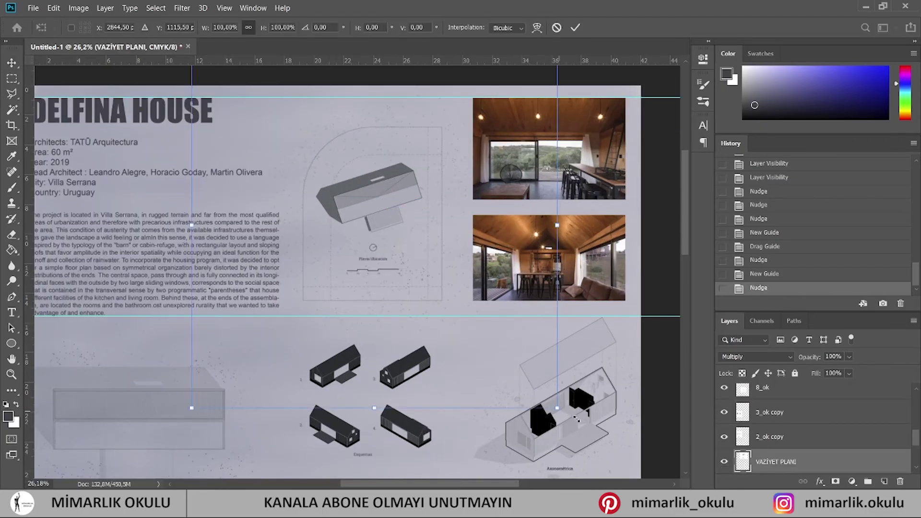
{"action": "left_click_drag", "start_coordinate": [577, 419], "coordinate": [594, 425]}
{"action": "scroll", "coordinate": [399, 320], "scroll_direction": "down", "scroll_amount": 2}
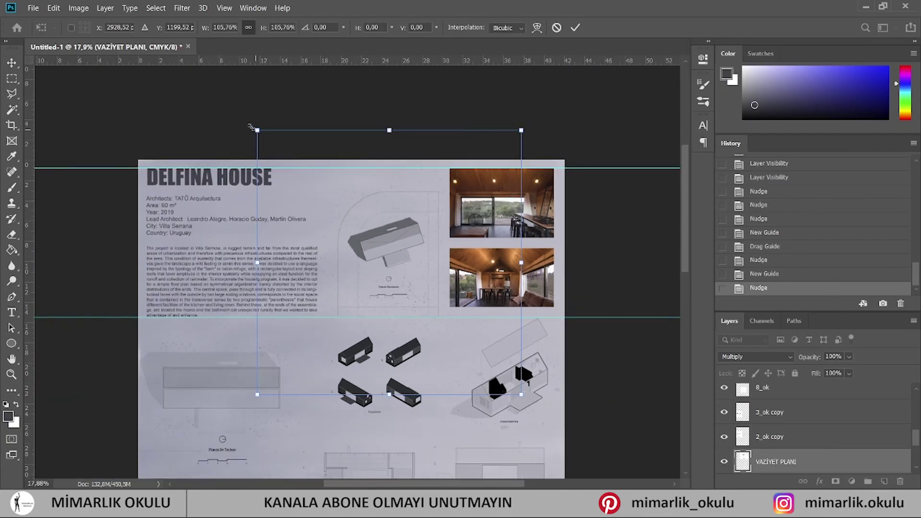
{"action": "left_click_drag", "start_coordinate": [234, 114], "coordinate": [230, 111]}
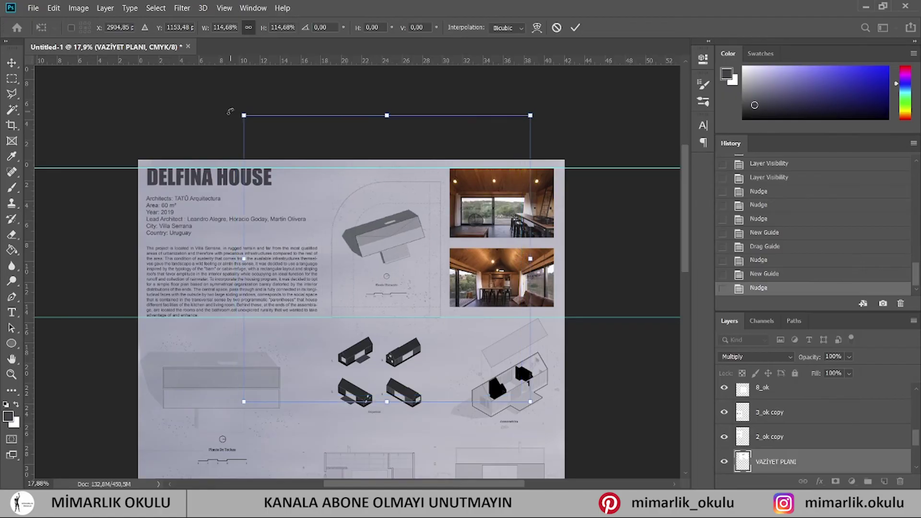
{"action": "key", "text": "Return"}
Nudge the 0476 lower interior photo down to even the column.
{"action": "scroll", "coordinate": [516, 279], "scroll_direction": "up", "scroll_amount": 2}
{"action": "right_click", "coordinate": [527, 255]}
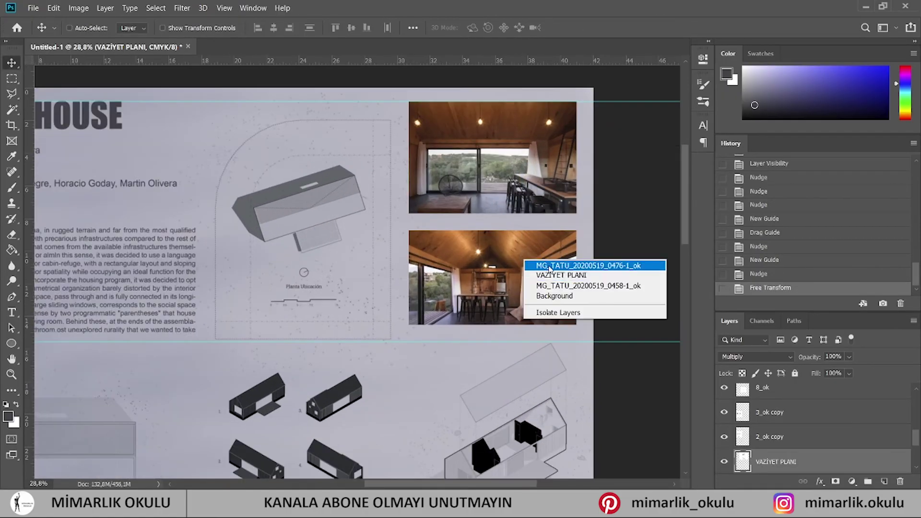
{"action": "left_click", "coordinate": [585, 263]}
{"action": "key", "text": "shift+Down"}
{"action": "key", "text": "shift+Down"}
{"action": "key", "text": "shift+Down"}
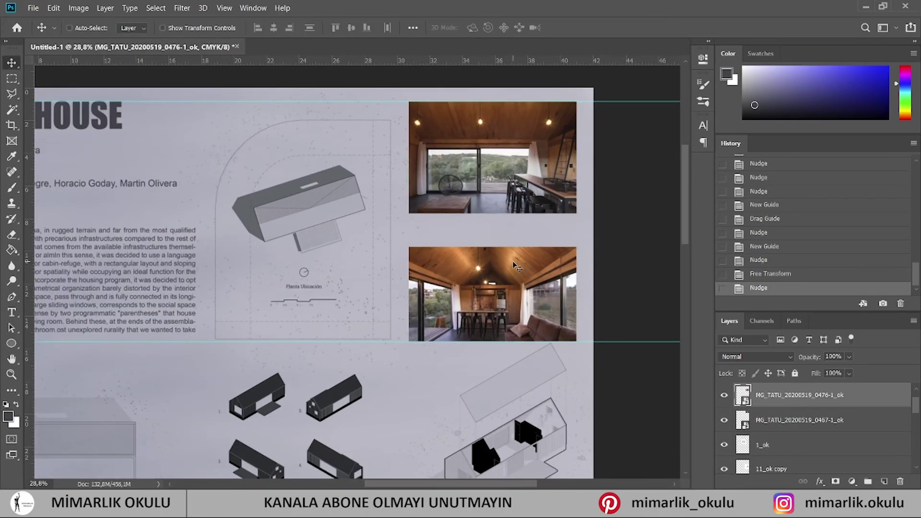
{"action": "scroll", "coordinate": [590, 65], "scroll_direction": "down", "scroll_amount": 1}
{"action": "scroll", "coordinate": [590, 64], "scroll_direction": "down", "scroll_amount": 1}
Remove both layout guides and select the 0467 photo layer.
{"action": "left_click_drag", "start_coordinate": [584, 302], "coordinate": [583, 8]}
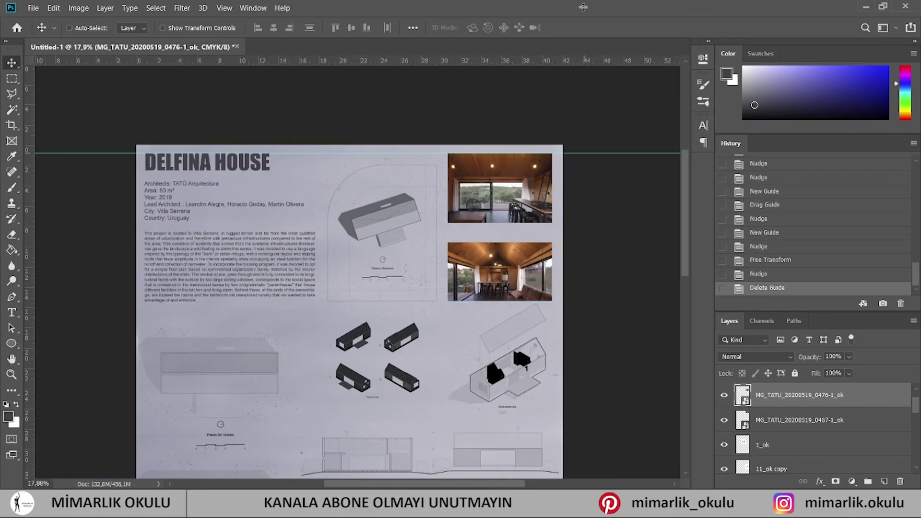
{"action": "left_click_drag", "start_coordinate": [585, 152], "coordinate": [566, 35]}
{"action": "scroll", "coordinate": [493, 180], "scroll_direction": "up", "scroll_amount": 2}
{"action": "right_click", "coordinate": [497, 174]}
{"action": "left_click", "coordinate": [512, 180]}
Clip a Hue/Saturation adjustment to the upper photo with Hue +8 and Saturation -51.
{"action": "left_click_drag", "start_coordinate": [512, 180], "coordinate": [512, 206]}
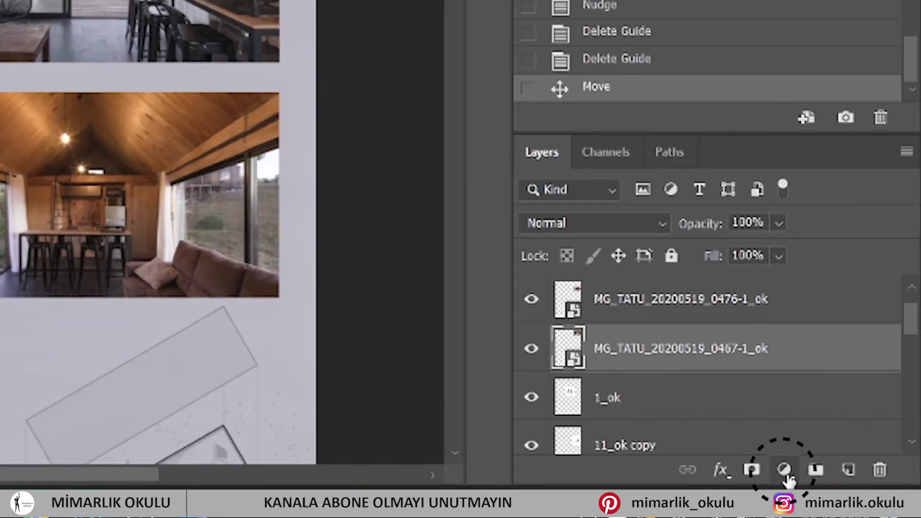
{"action": "left_click", "coordinate": [786, 472]}
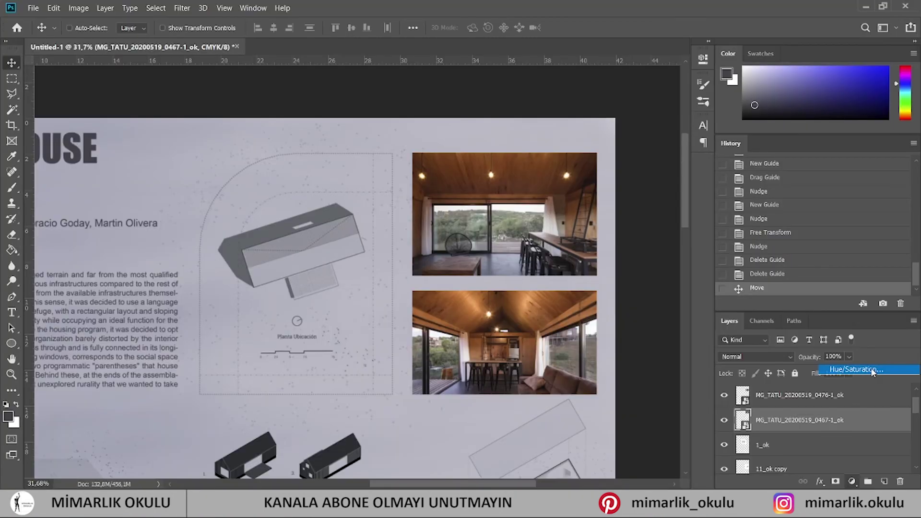
{"action": "left_click", "coordinate": [828, 252]}
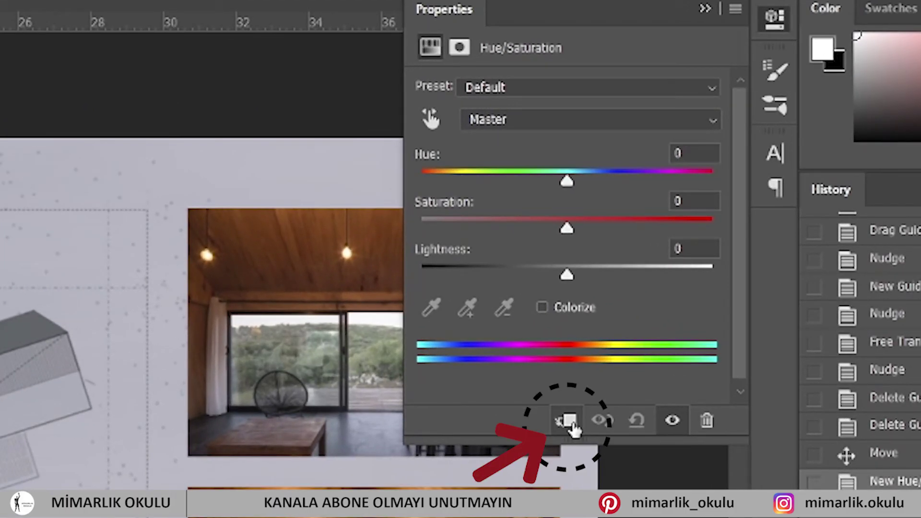
{"action": "left_click", "coordinate": [571, 422]}
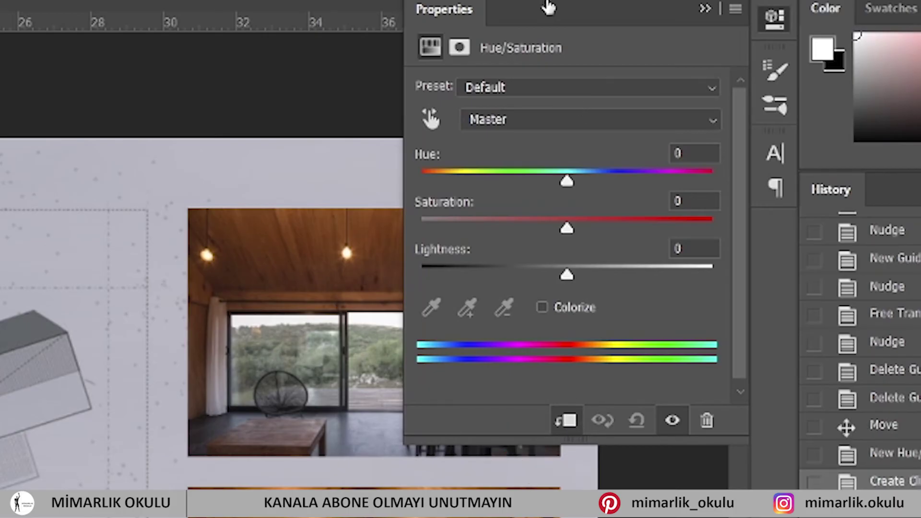
{"action": "mouse_move", "coordinate": [562, 184]}
{"action": "left_mouse_down"}
{"action": "mouse_move", "coordinate": [456, 182]}
{"action": "mouse_move", "coordinate": [597, 168]}
{"action": "mouse_move", "coordinate": [695, 177]}
{"action": "mouse_move", "coordinate": [568, 180]}
{"action": "mouse_move", "coordinate": [579, 178]}
{"action": "left_mouse_up"}
{"action": "left_click_drag", "start_coordinate": [555, 233], "coordinate": [528, 232]}
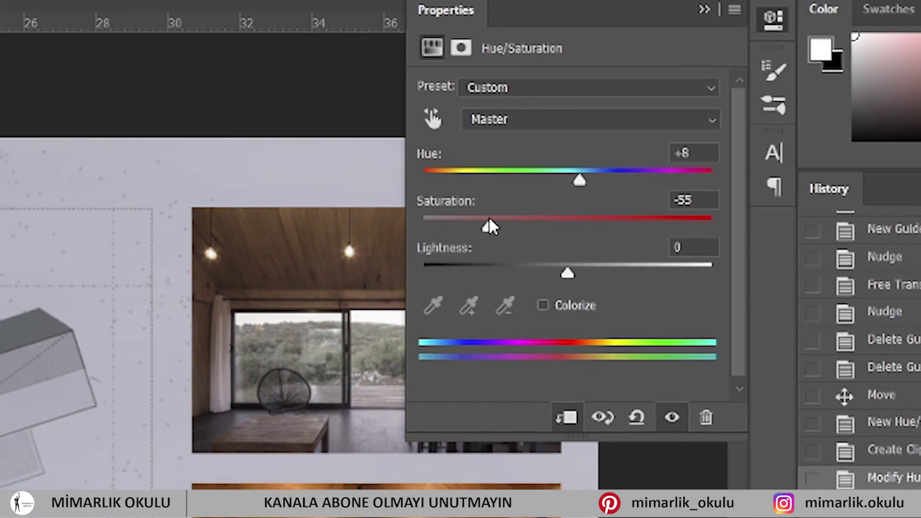
{"action": "left_click_drag", "start_coordinate": [488, 222], "coordinate": [494, 222]}
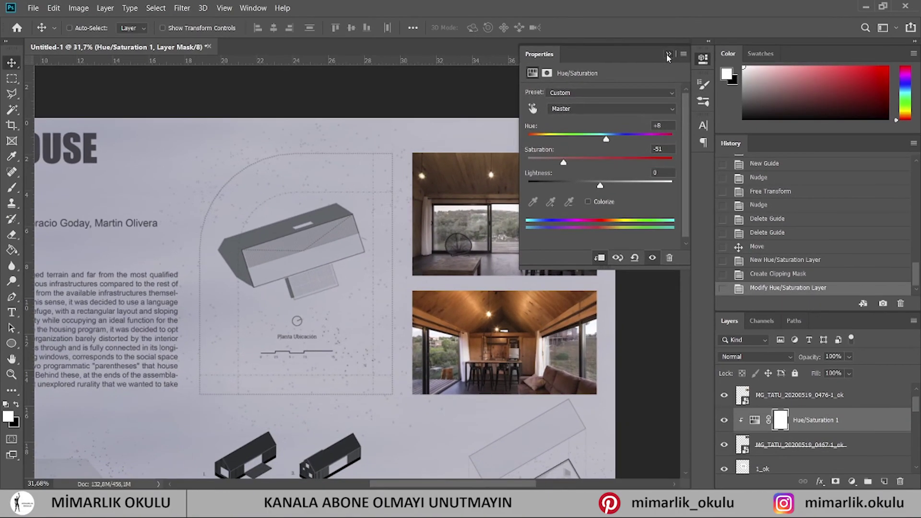
{"action": "left_click", "coordinate": [834, 354]}
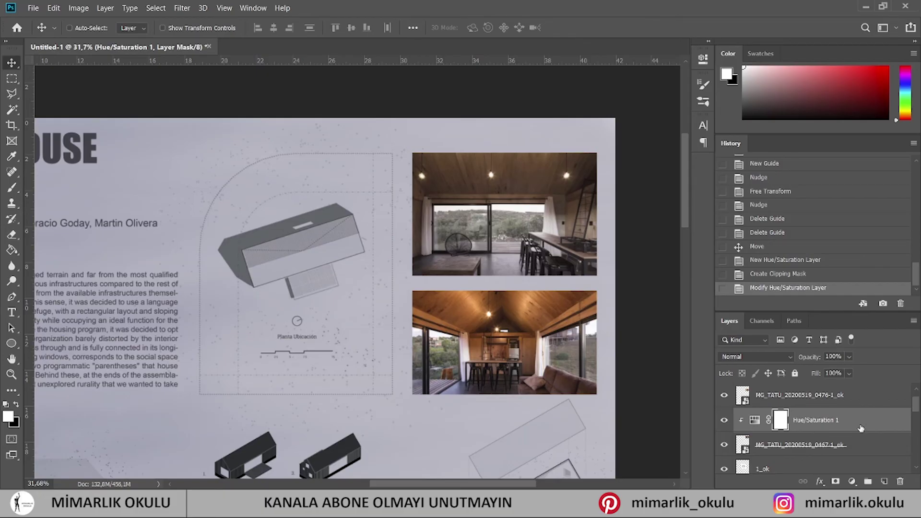
Duplicate the Hue/Saturation adjustment and clip the copy to the second photo.
{"action": "key", "text": "ctrl+j"}
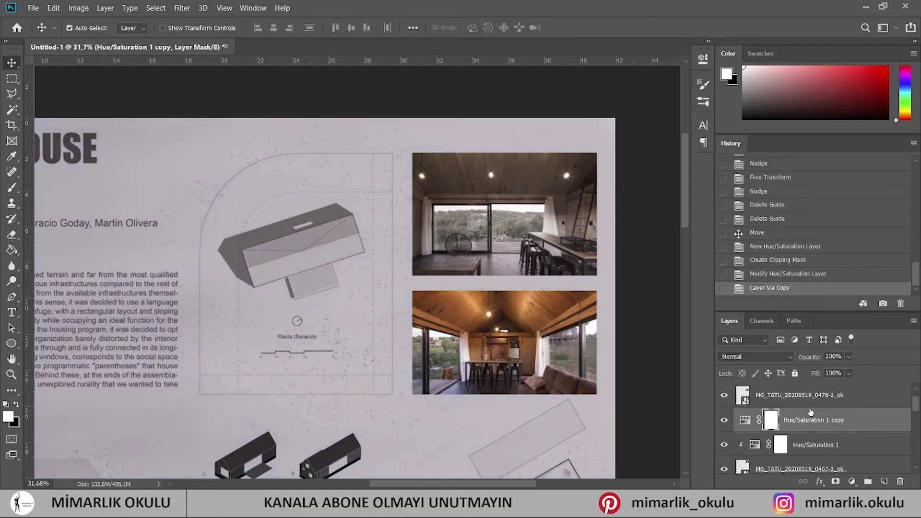
{"action": "left_click_drag", "start_coordinate": [789, 443], "coordinate": [787, 417]}
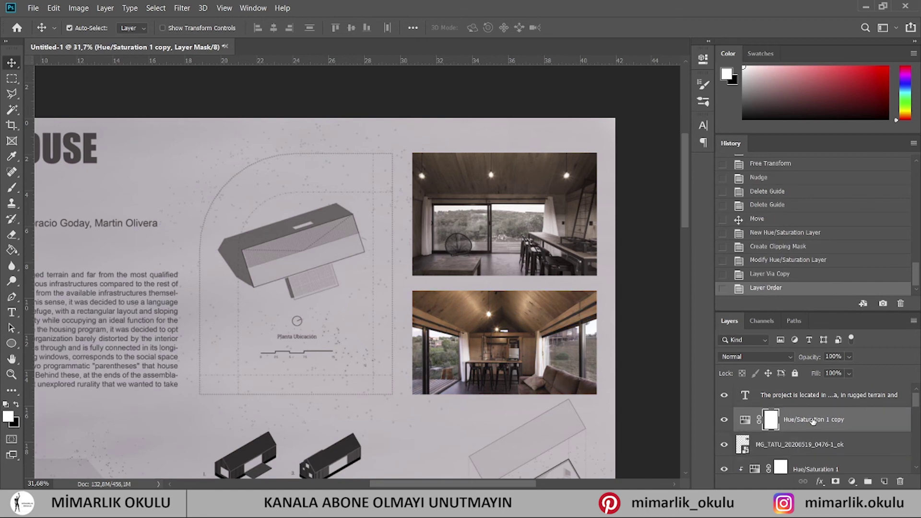
{"action": "key", "text": "ctrl+alt+g"}
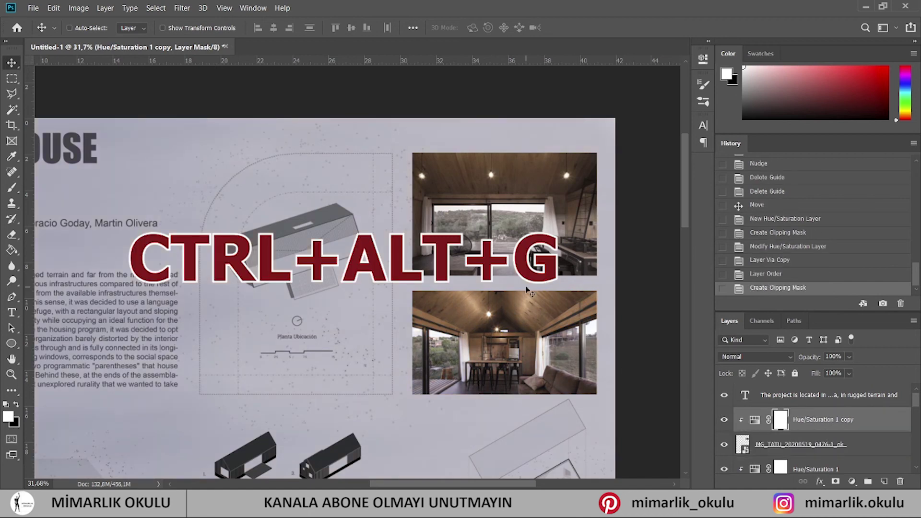
{"action": "scroll", "coordinate": [506, 192], "scroll_direction": "down", "scroll_amount": 5}
{"action": "scroll", "coordinate": [506, 192], "scroll_direction": "down", "scroll_amount": 2}
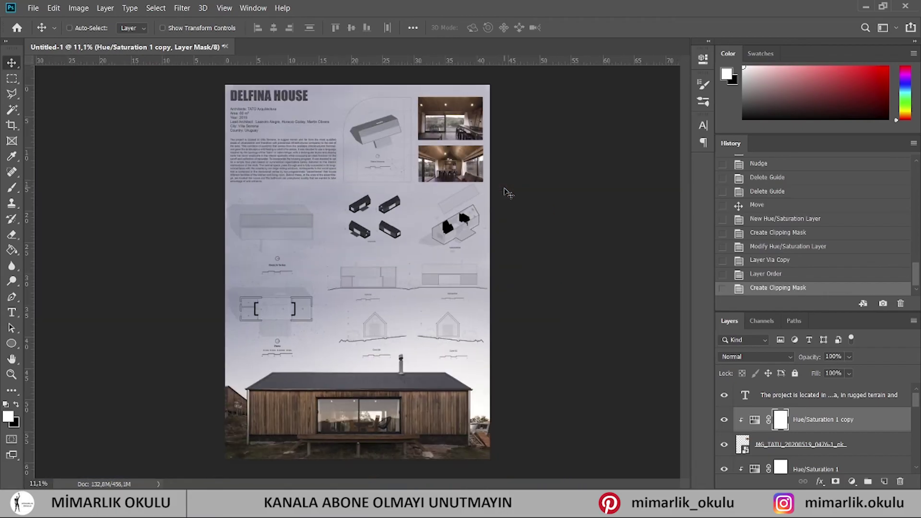
Transform-check the 1_ok drawing layer and fit the whole poster in the window.
{"action": "scroll", "coordinate": [528, 192], "scroll_direction": "up", "scroll_amount": 3}
{"action": "left_click", "coordinate": [420, 204], "text": "ctrl"}
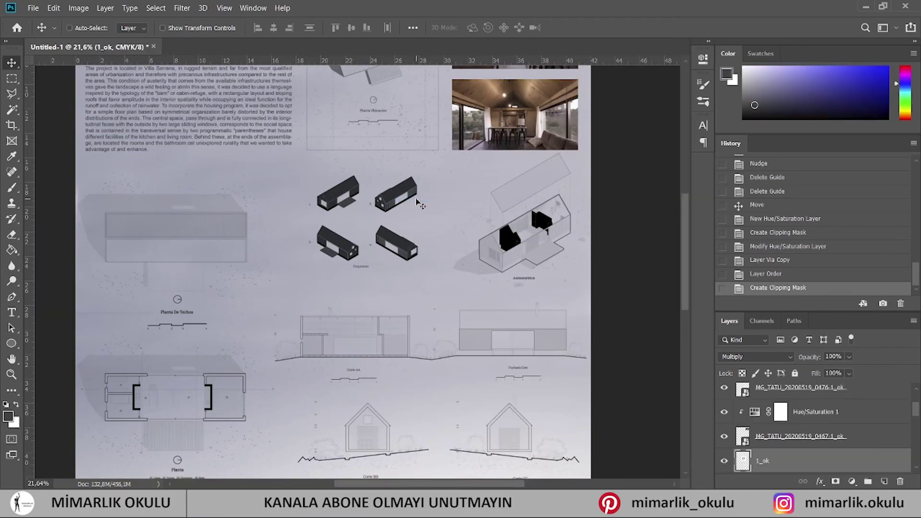
{"action": "key", "text": "ctrl+t"}
{"action": "key", "text": "Return"}
{"action": "key", "text": "ctrl+0"}
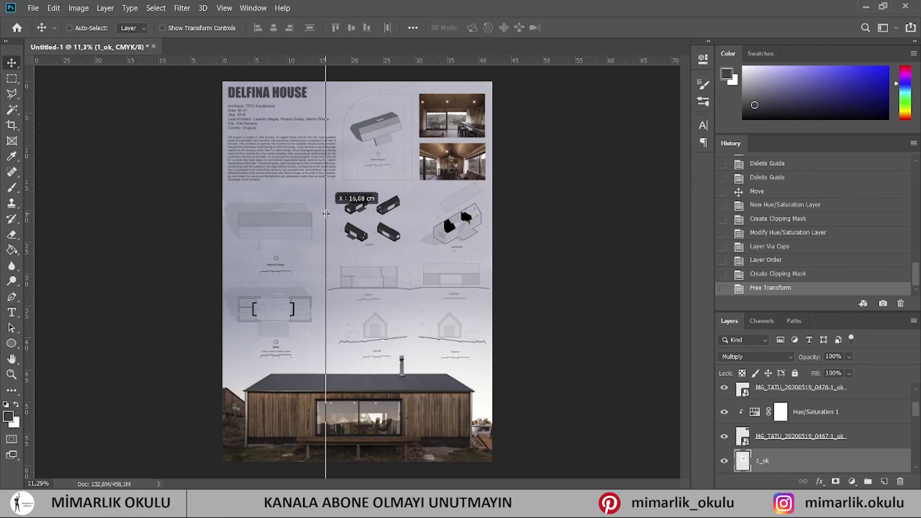
Add vertical guides near 15 cm and 30 cm, and nudge the isometric image left.
{"action": "left_click_drag", "start_coordinate": [331, 196], "coordinate": [325, 201]}
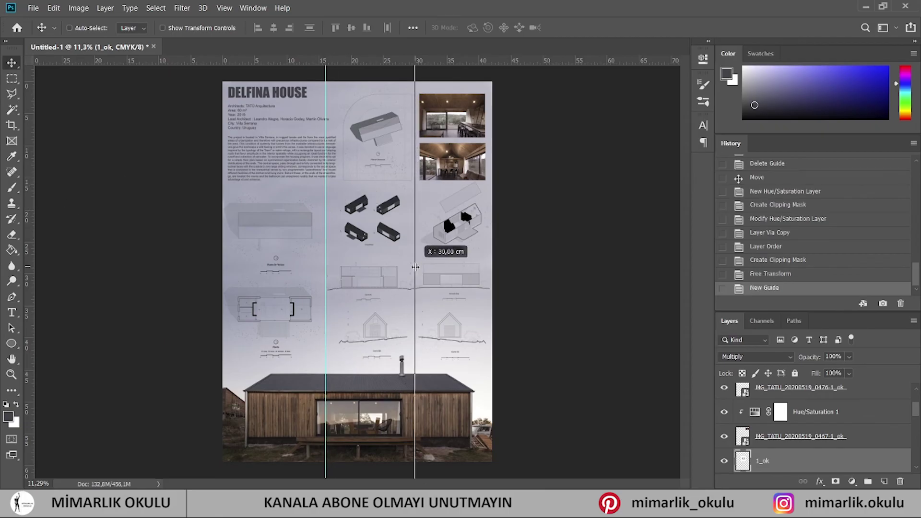
{"action": "left_click_drag", "start_coordinate": [420, 267], "coordinate": [419, 266]}
{"action": "scroll", "coordinate": [369, 153], "scroll_direction": "up", "scroll_amount": 2}
{"action": "key", "text": "shift+Left"}
{"action": "key", "text": "shift+Left"}
{"action": "key", "text": "shift+Left"}
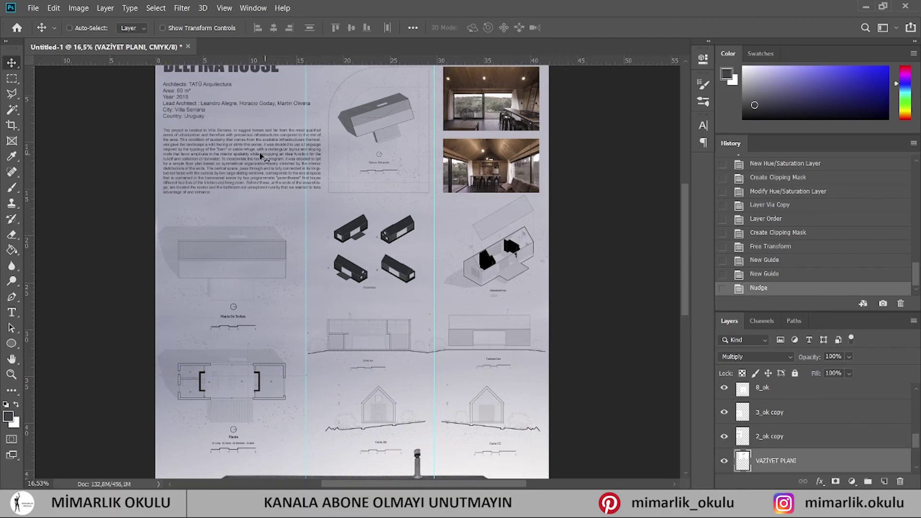
Narrow the description paragraph box to the guide and extend it downward.
{"action": "key", "text": "t"}
{"action": "left_click", "coordinate": [318, 168]}
{"action": "left_click_drag", "start_coordinate": [305, 168], "coordinate": [305, 167]}
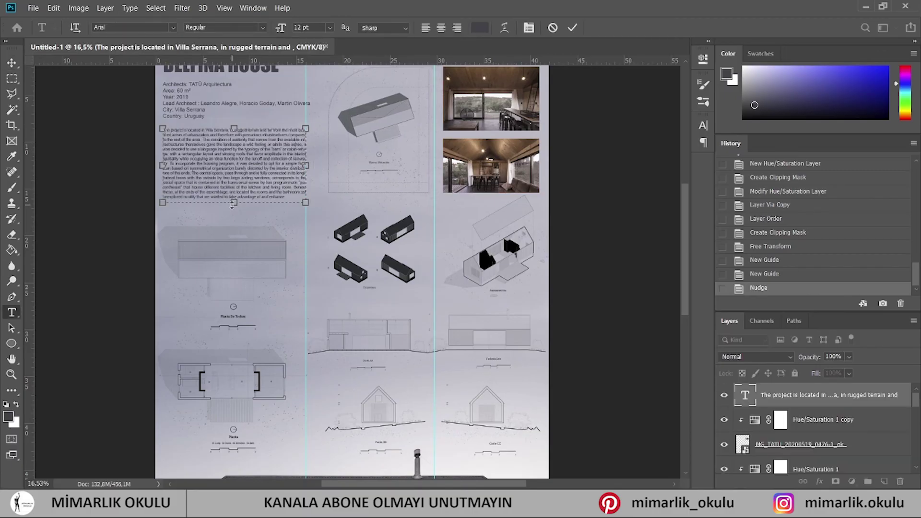
{"action": "left_click_drag", "start_coordinate": [230, 212], "coordinate": [231, 212]}
Set the architect credits text to 14 pt.
{"action": "left_click", "coordinate": [185, 116]}
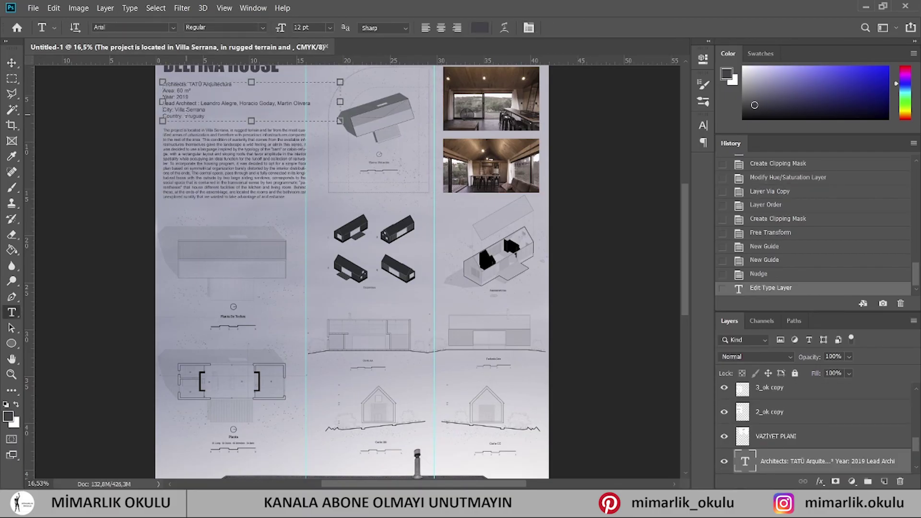
{"action": "key", "text": "ctrl+a"}
{"action": "left_click", "coordinate": [329, 28]}
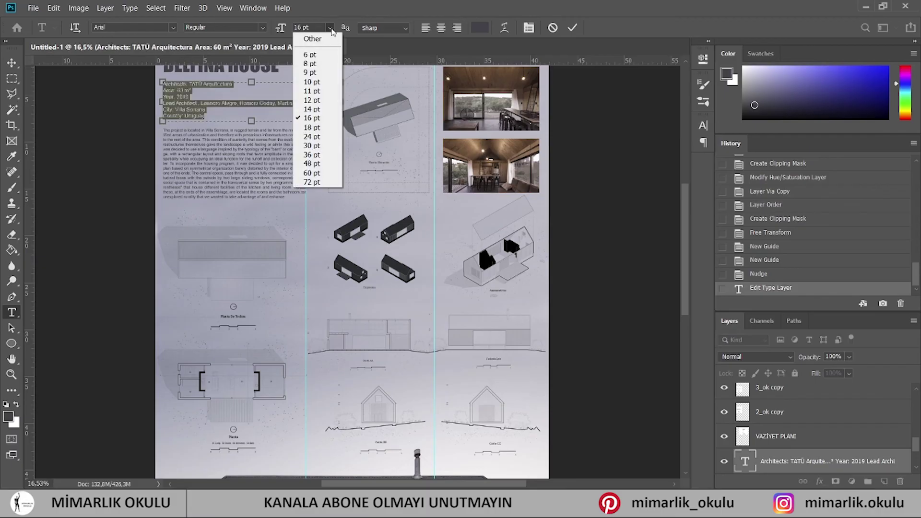
{"action": "left_click", "coordinate": [336, 104]}
{"action": "left_click", "coordinate": [572, 27]}
{"action": "key", "text": "v"}
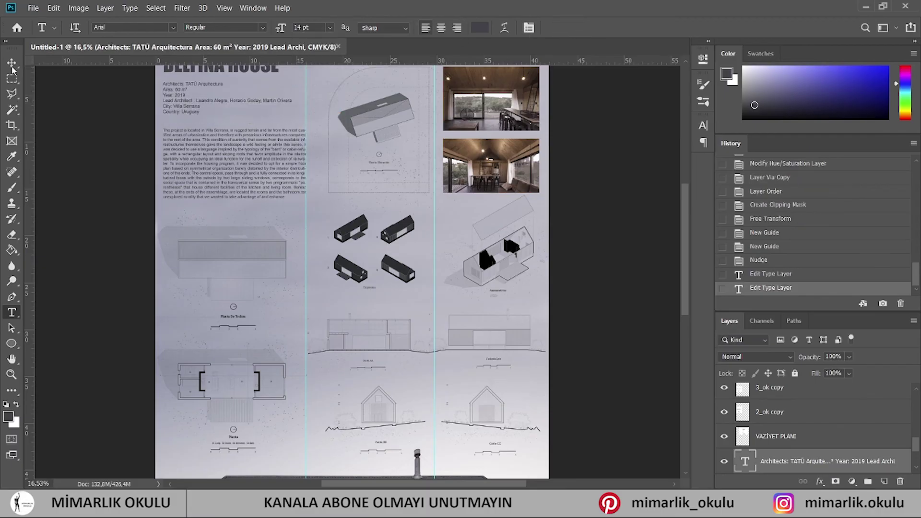
Drag both vertical guides off the poster to remove them.
{"action": "scroll", "coordinate": [361, 186], "scroll_direction": "down", "scroll_amount": 1, "text": "alt"}
{"action": "scroll", "coordinate": [361, 185], "scroll_direction": "down", "scroll_amount": 1, "text": "alt"}
{"action": "scroll", "coordinate": [361, 186], "scroll_direction": "down", "scroll_amount": 1, "text": "alt"}
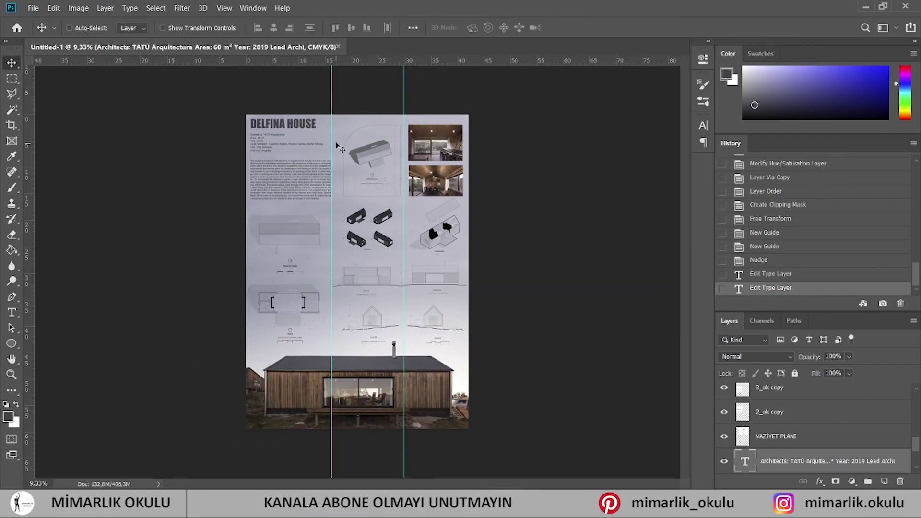
{"action": "left_click_drag", "start_coordinate": [300, 125], "coordinate": [106, 125]}
{"action": "left_click_drag", "start_coordinate": [402, 127], "coordinate": [3, 102]}
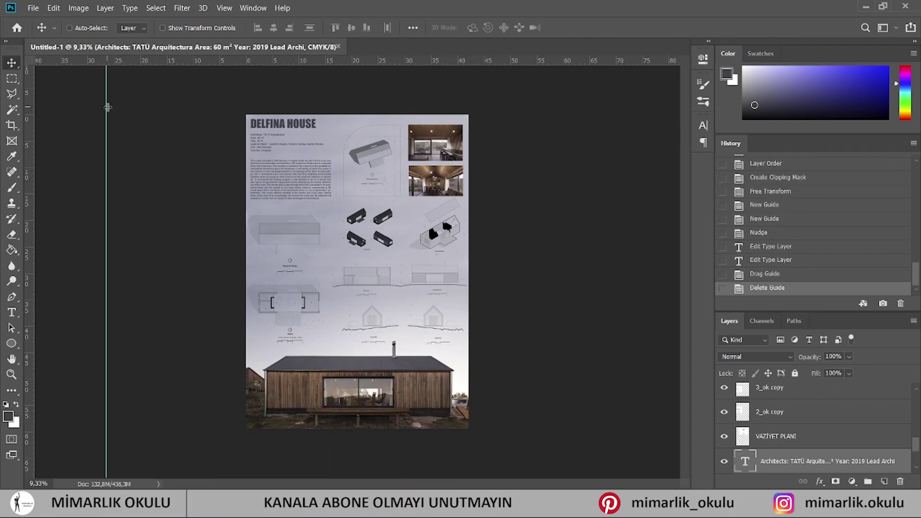
{"action": "left_click_drag", "start_coordinate": [106, 108], "coordinate": [3, 110]}
{"action": "scroll", "coordinate": [389, 178], "scroll_direction": "up", "scroll_amount": 1, "text": "alt"}
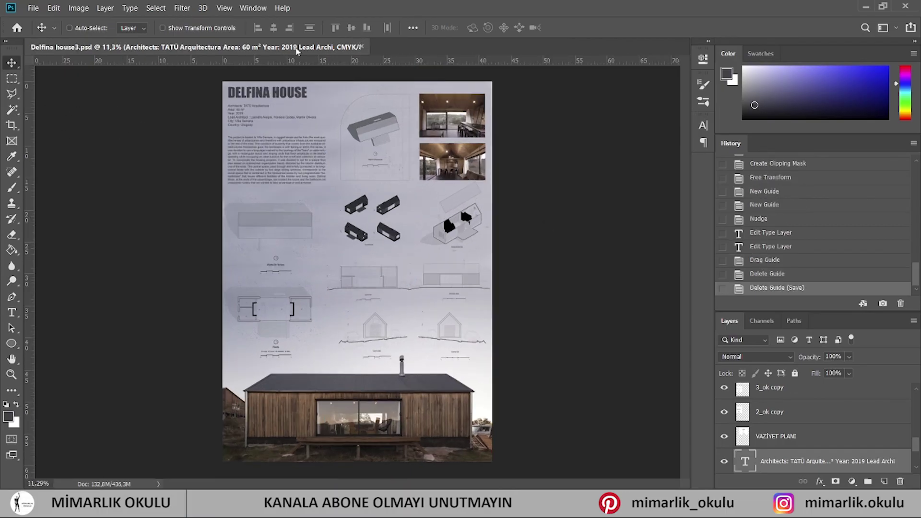
Export the poster as JPEG Delfina house3.jpg with the default quality options.
{"action": "left_click", "coordinate": [33, 7]}
{"action": "left_click", "coordinate": [74, 136]}
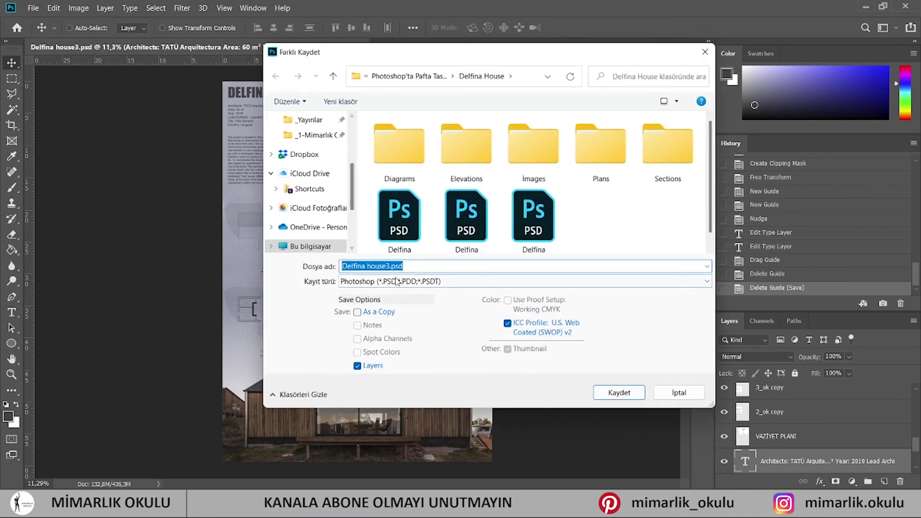
{"action": "left_click", "coordinate": [384, 281]}
{"action": "left_click", "coordinate": [383, 340]}
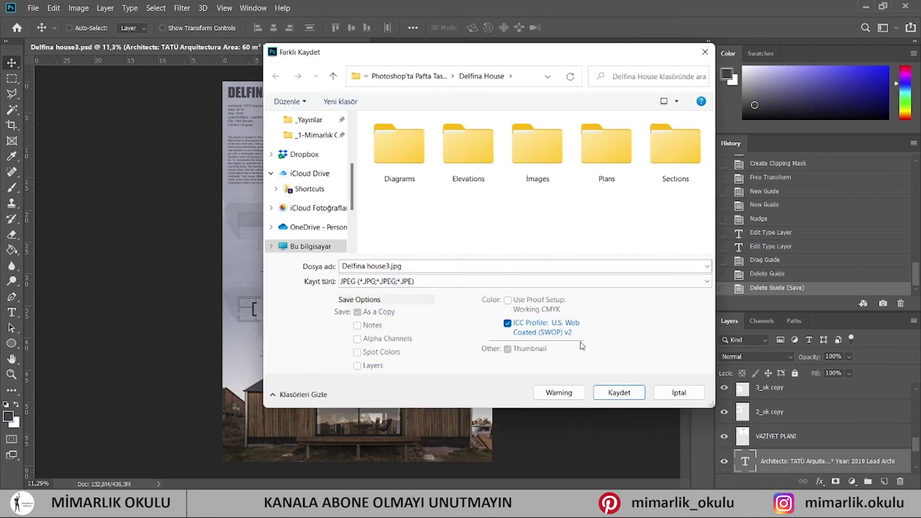
{"action": "left_click", "coordinate": [619, 392]}
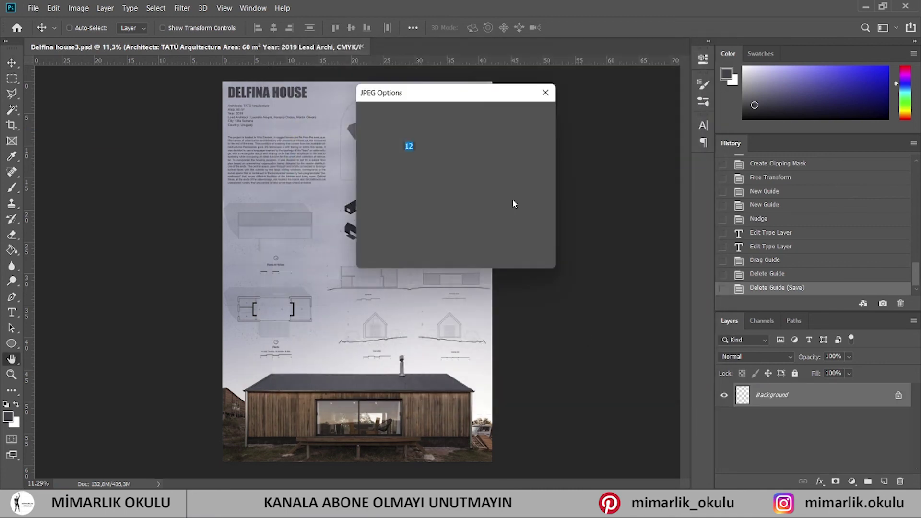
{"action": "left_click", "coordinate": [529, 114]}
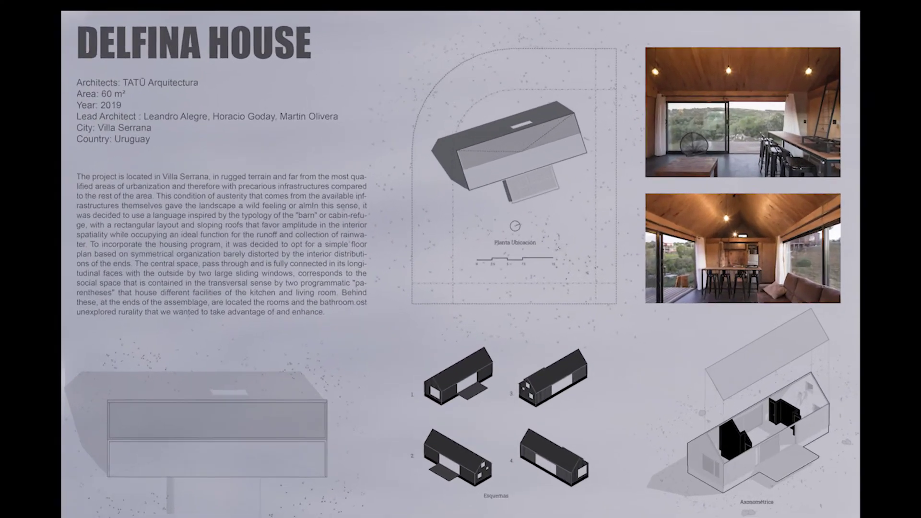